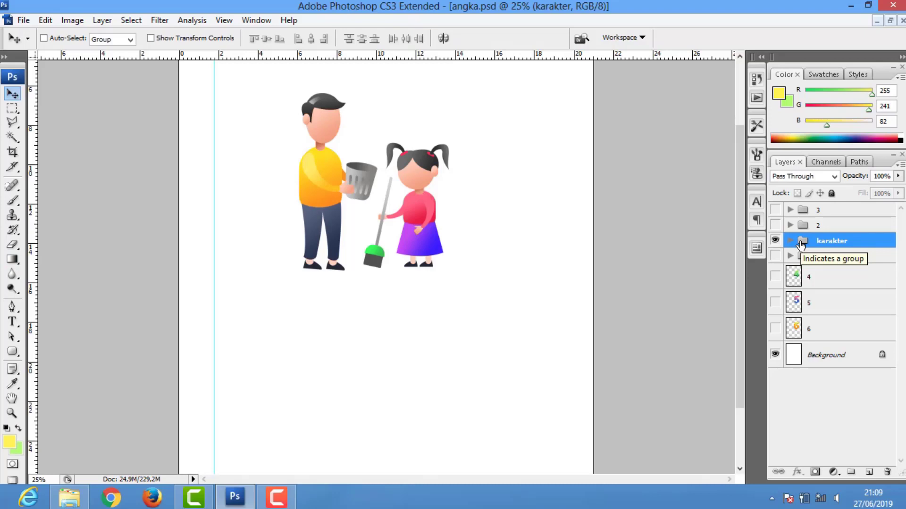
Duplicate the ayahh group to the top, hide the original karakter group, and move the copy right
click(789, 241)
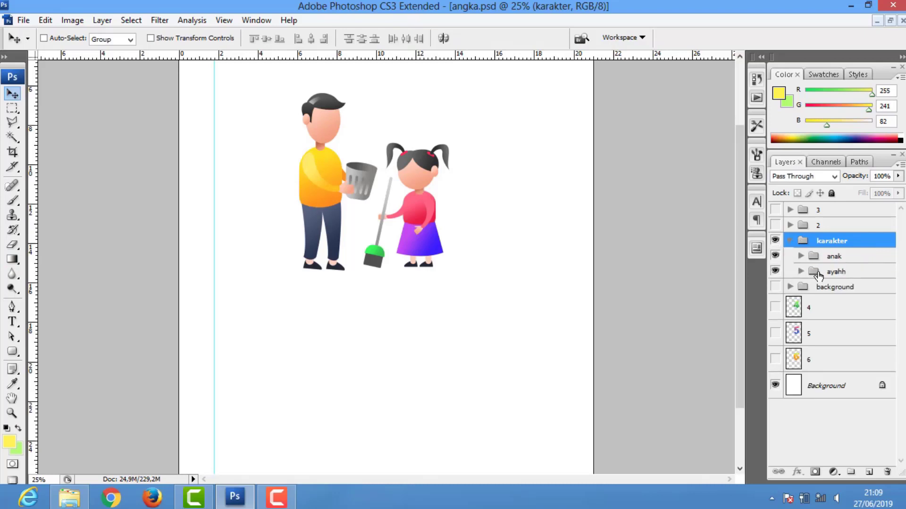
right_click(818, 273)
click(759, 304)
key(Return)
drag(835, 272, 832, 236)
click(775, 256)
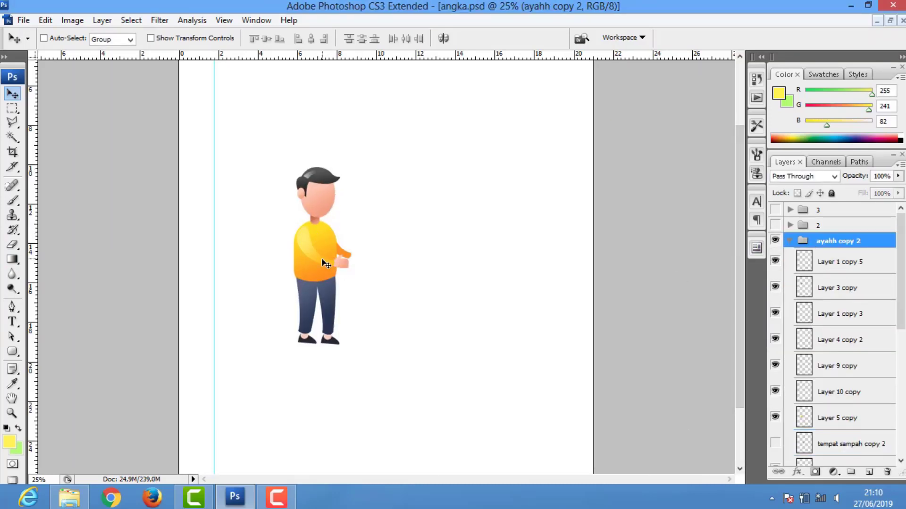
drag(326, 263, 434, 289)
Flip the Layer 9 copy arm horizontally and rotate it to point outward
click(837, 365)
click(775, 392)
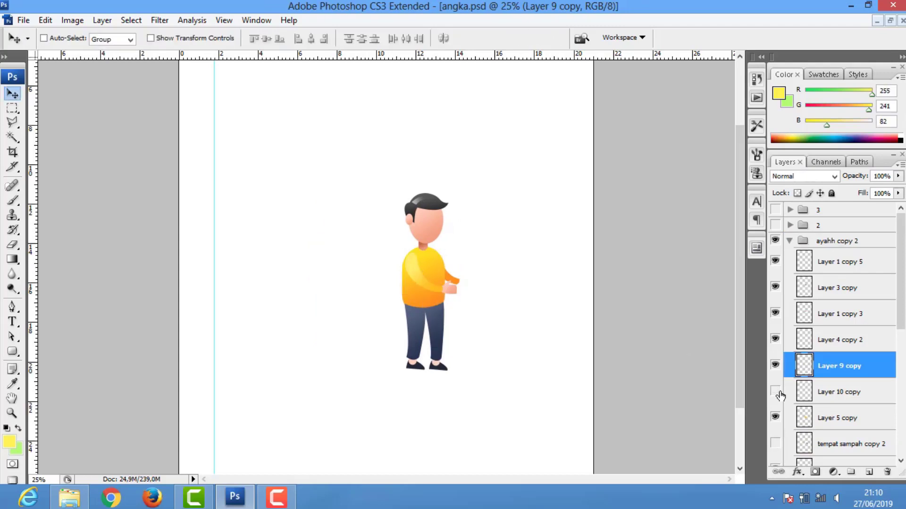
click(794, 369)
key(ctrl+t)
right_click(434, 325)
click(479, 455)
drag(417, 266, 417, 279)
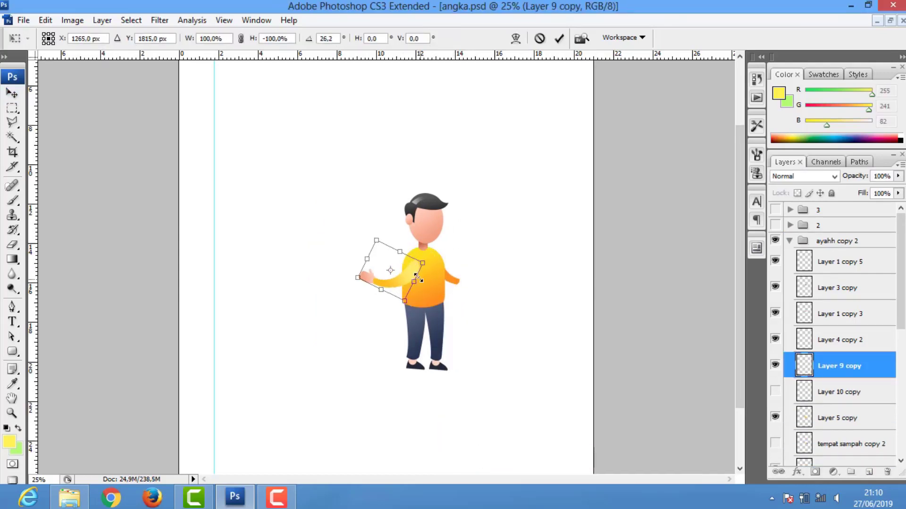
key(Return)
Rotate the tangan copy arm so it extends horizontally
right_click(460, 283)
click(472, 289)
key(ctrl+t)
key(Escape)
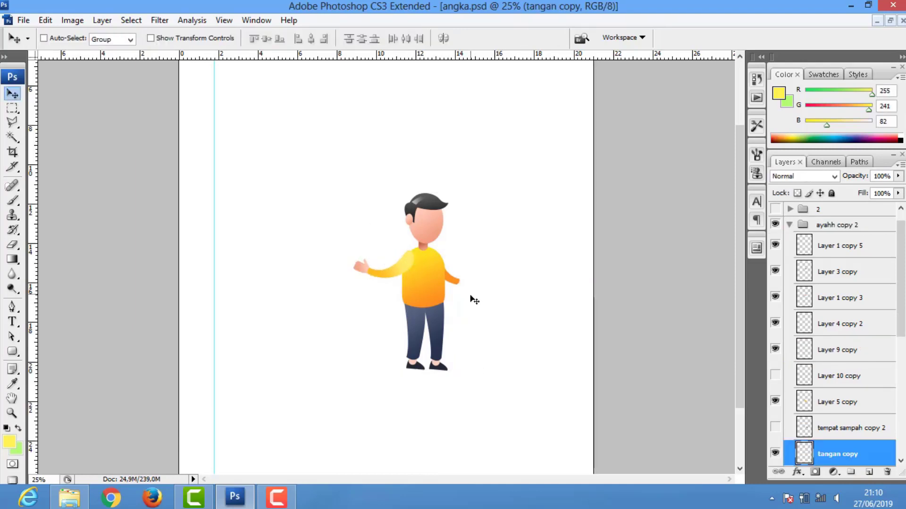
key(ctrl+t)
drag(487, 260, 482, 266)
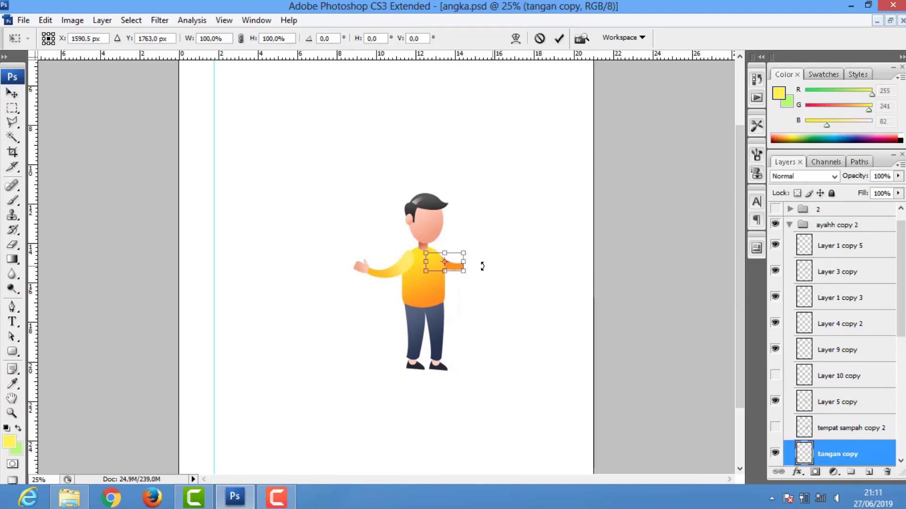
key(Return)
Reorder the hand and arm layers, merge the ayahh copy 2 group, and add a new layer
click(775, 375)
click(839, 376)
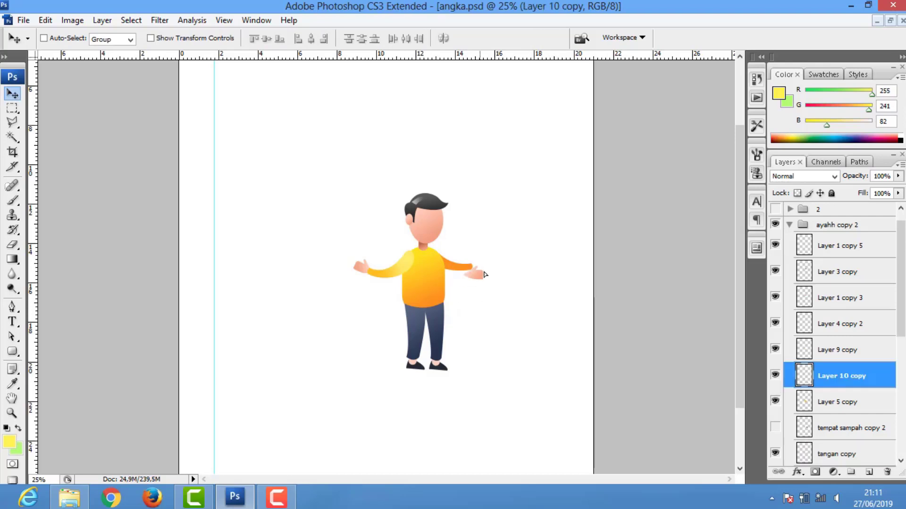
drag(836, 453, 804, 366)
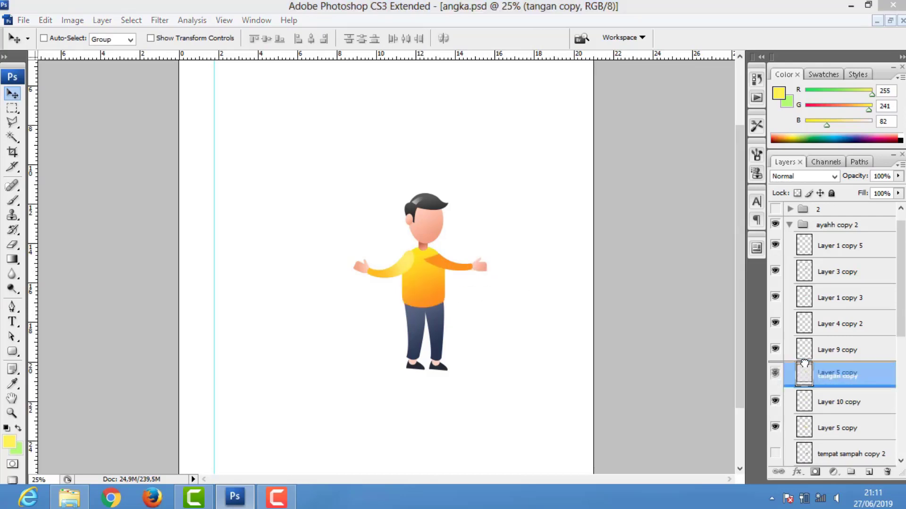
drag(804, 428, 804, 363)
click(789, 225)
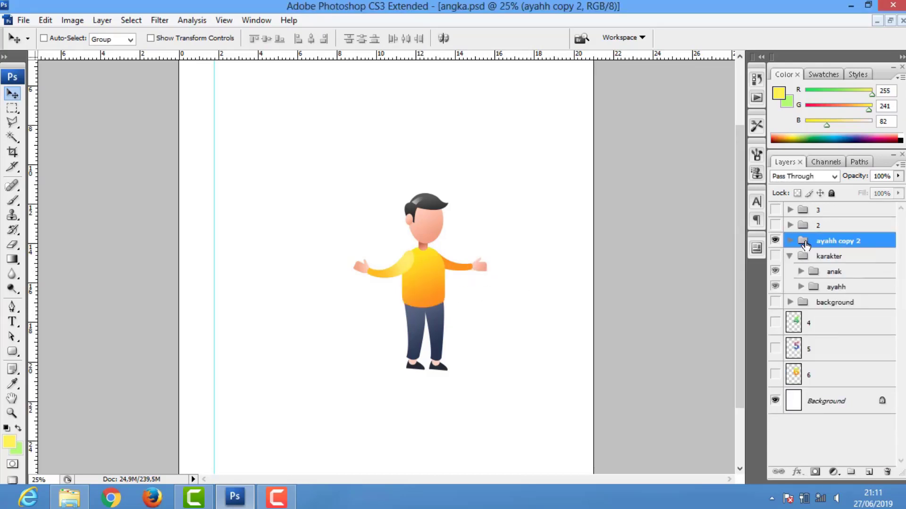
key(ctrl+e)
click(868, 471)
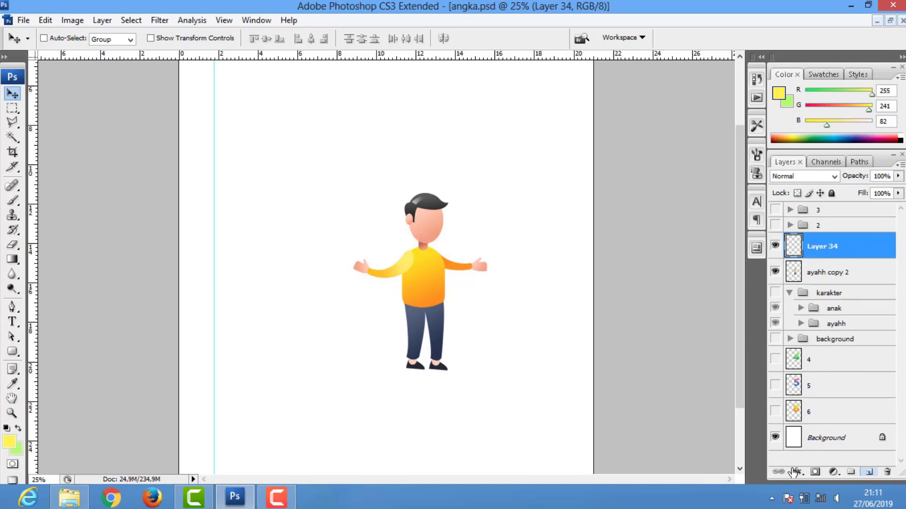
Fill a square selection with a light-grey-to-grey gradient
click(13, 109)
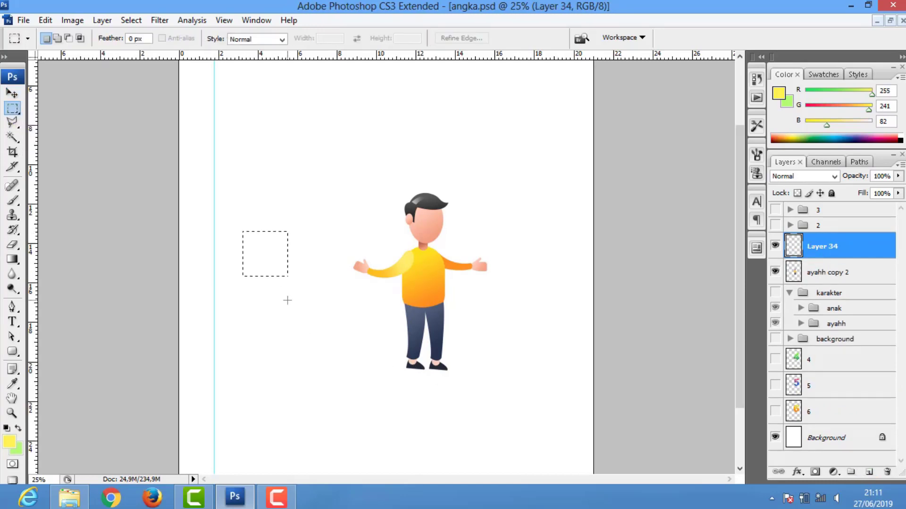
click(10, 442)
click(471, 260)
key(Return)
click(16, 449)
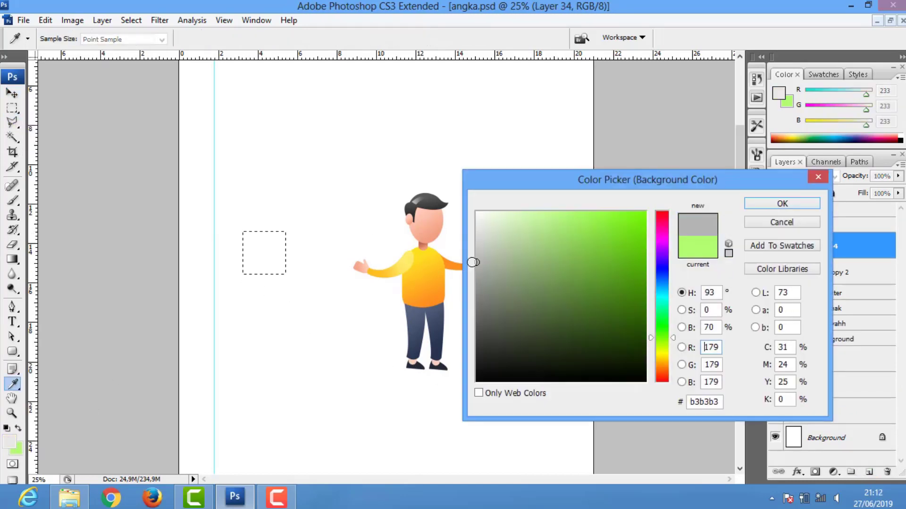
click(468, 259)
key(Return)
key(g)
drag(280, 235, 249, 269)
Rotate the grey square 45° and delete its lower half to form a gable triangle
key(ctrl+t)
click(326, 38)
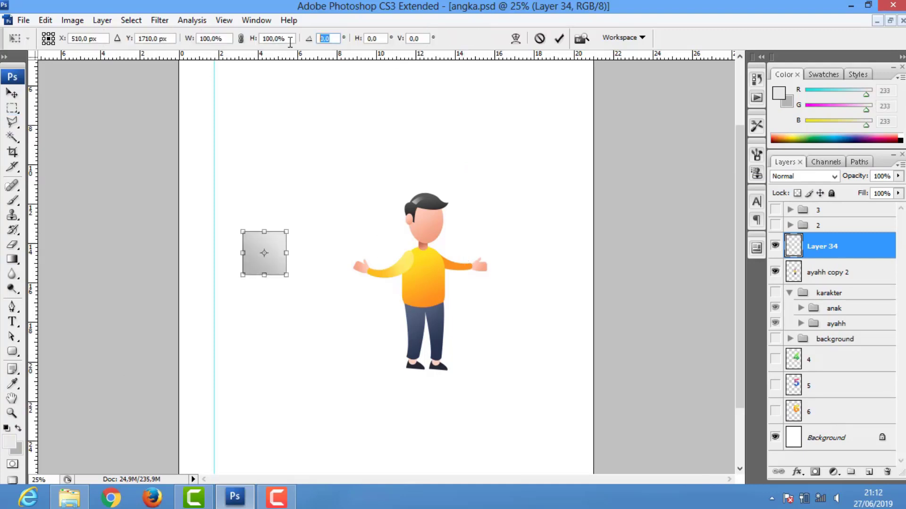
text(45)
key(Return)
drag(187, 309, 309, 288)
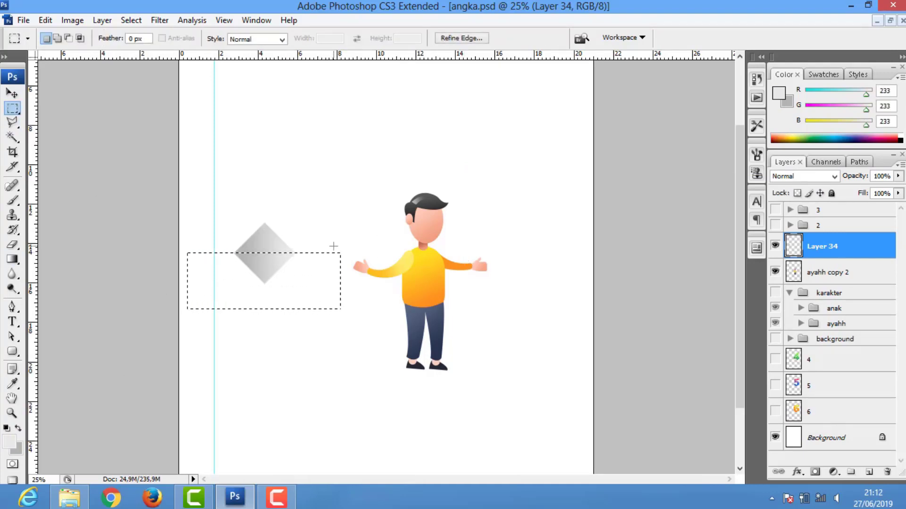
key(Delete)
key(ctrl+d)
On new Layer 35, fill a roof strip with an orange-to-red gradient below Layer 34
drag(337, 253, 335, 254)
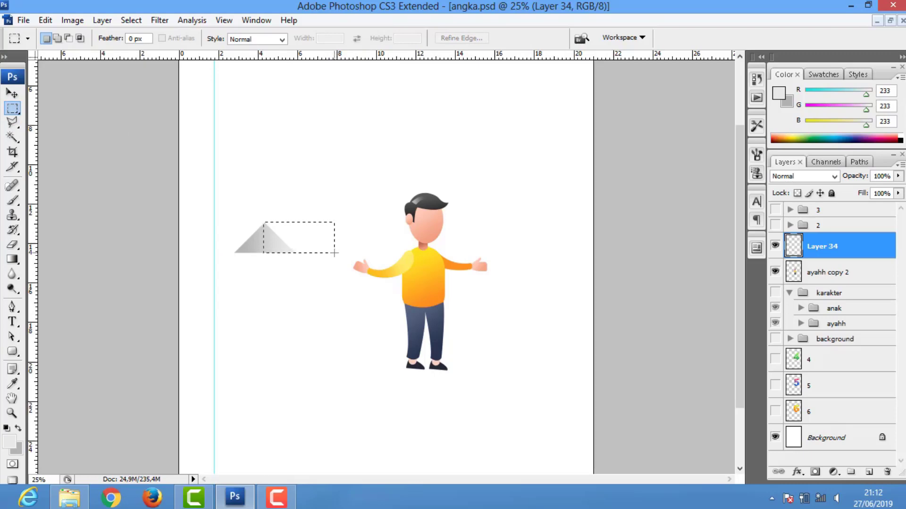
click(867, 471)
click(8, 441)
click(764, 202)
click(16, 447)
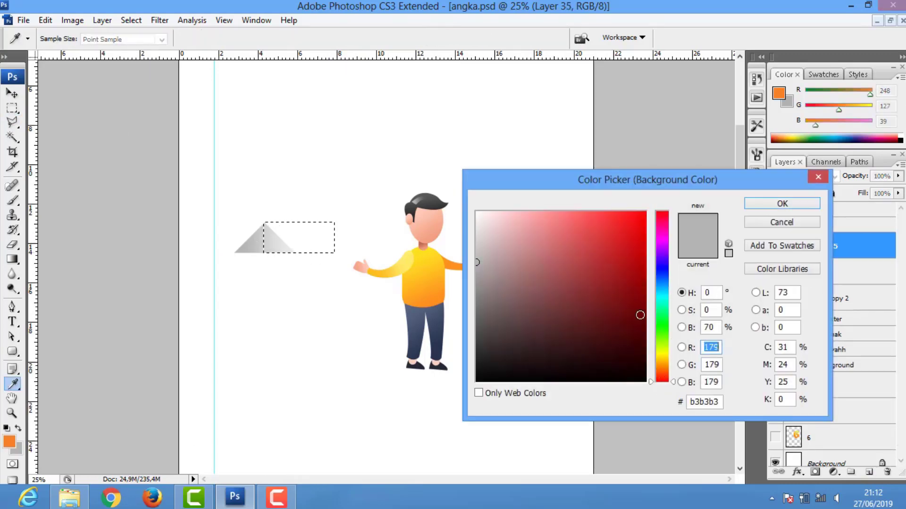
click(764, 202)
key(g)
drag(308, 223, 309, 252)
drag(796, 255, 795, 276)
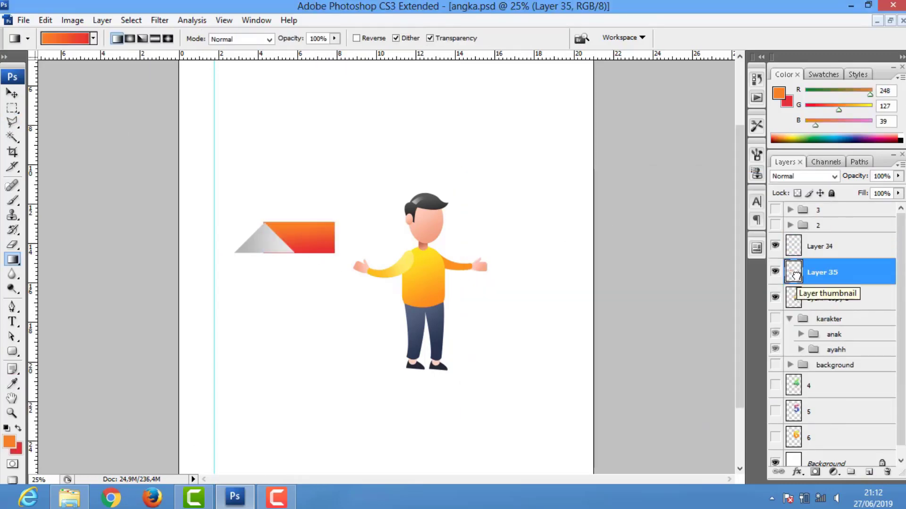
Nudge the orange-red roof strip into place beside the gable
scroll(327, 249, up, 2)
key(ctrl+t)
key(Escape)
key(v)
drag(290, 242, 291, 243)
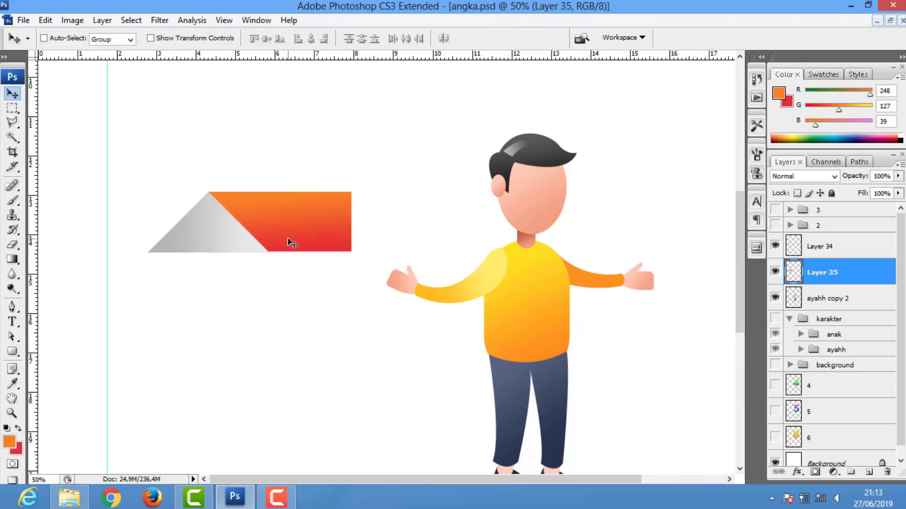
Use a copied grey triangle to erase the red corner beyond the roof slope
drag(228, 240, 314, 239)
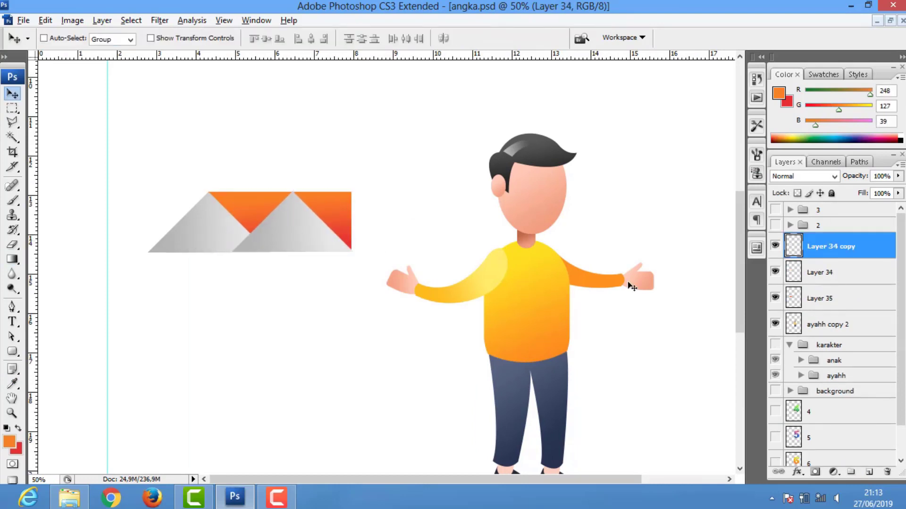
ctrl+click(795, 252)
key(ctrl+e)
key(Delete)
key(e)
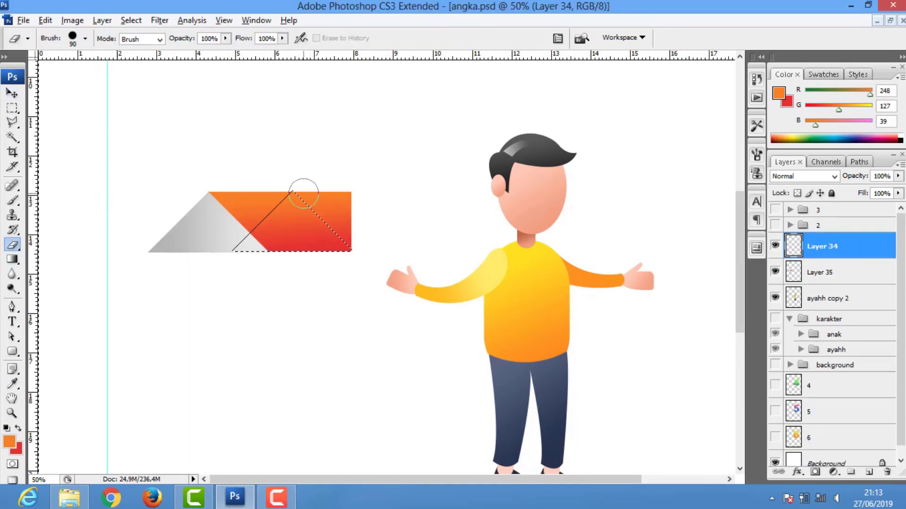
click(821, 272)
drag(360, 251, 360, 227)
key(ctrl+d)
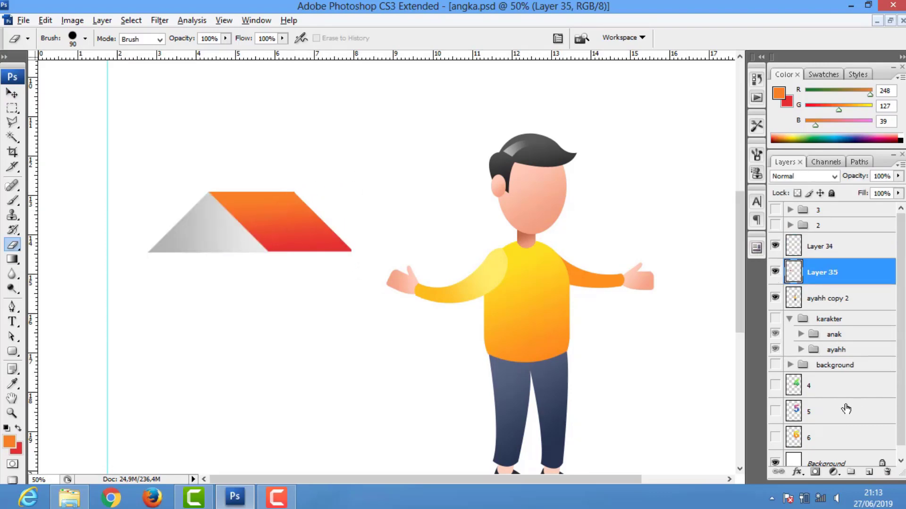
click(868, 472)
Fill the wall area below the roof with a light grey gradient
key(m)
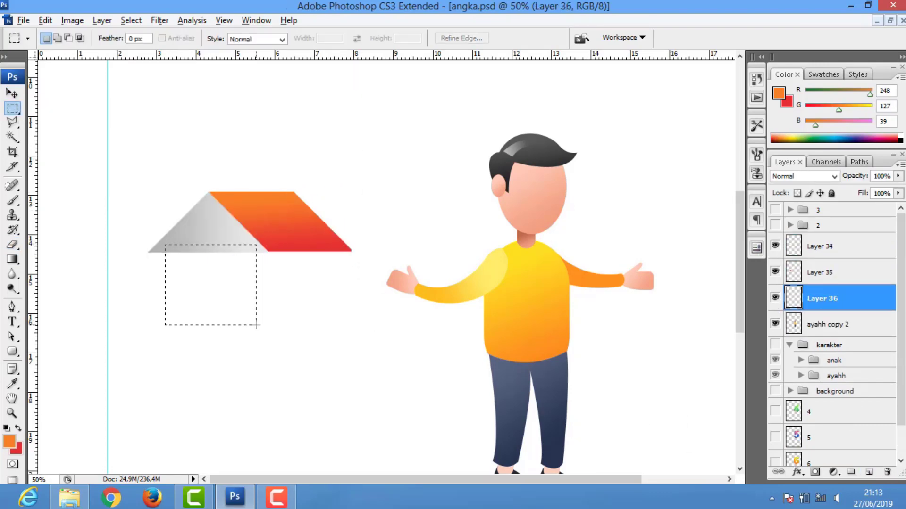
click(10, 442)
click(203, 212)
click(778, 202)
key(g)
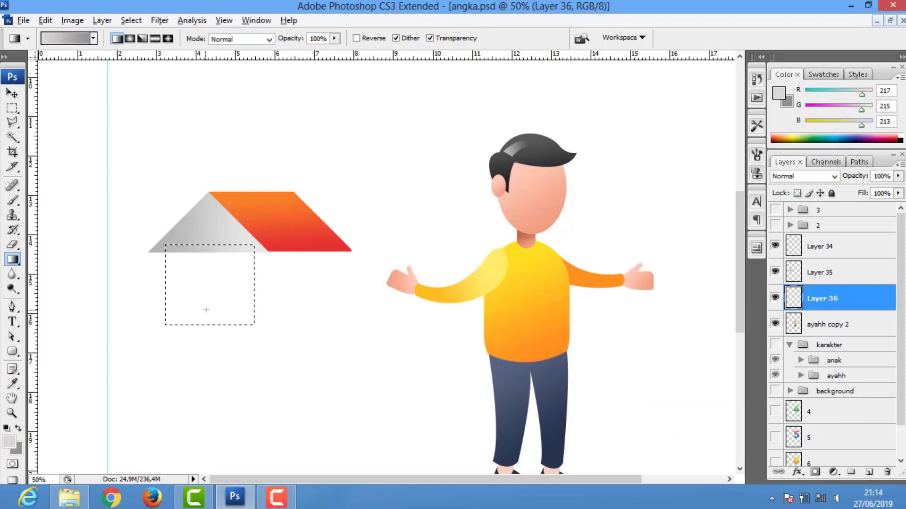
drag(202, 312, 319, 290)
key(ctrl+d)
Duplicate the wall and skew its bottom-right corner up into a slanted side wall
key(v)
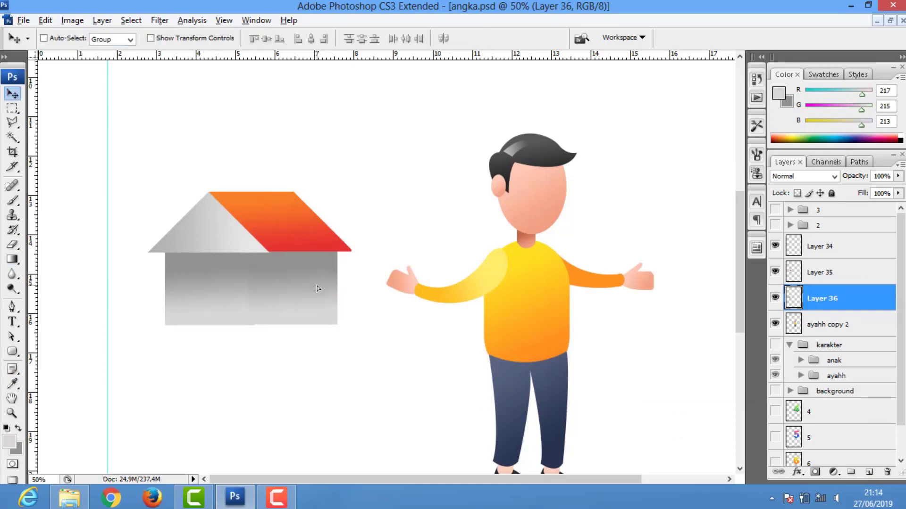
key(ctrl+t)
drag(347, 325, 348, 308)
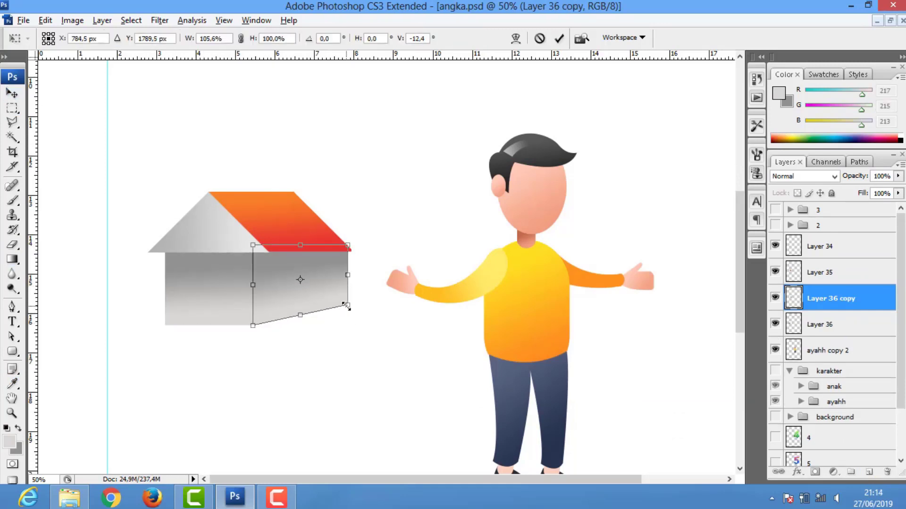
key(Escape)
key(ctrl+z)
key(ctrl+z)
key(ctrl+t)
right_click(310, 281)
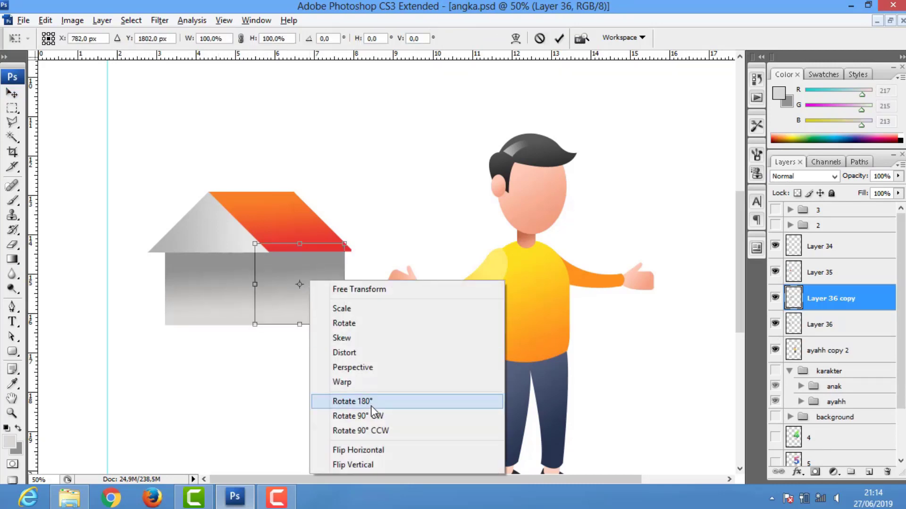
key(Escape)
key(Escape)
key(ctrl+t)
drag(347, 325, 348, 310)
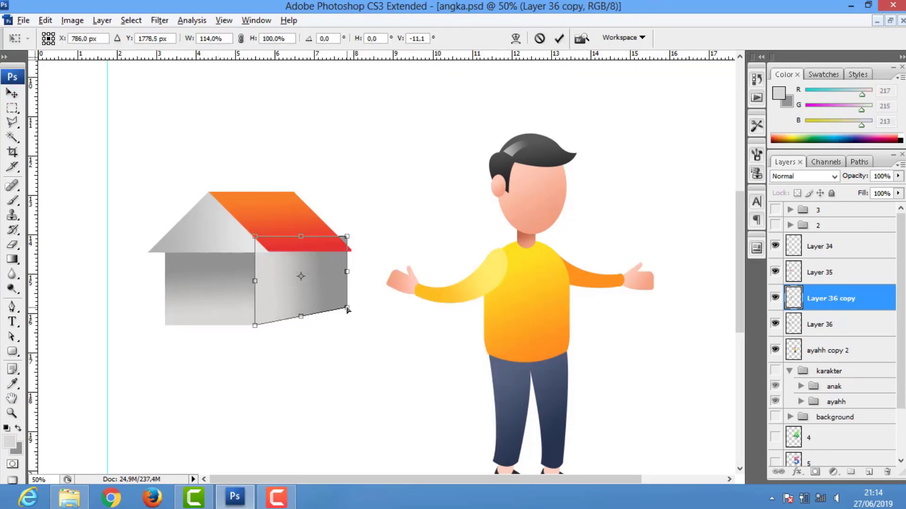
key(Return)
Set orange for the door and merge all the house parts into one layer
key(b)
key(m)
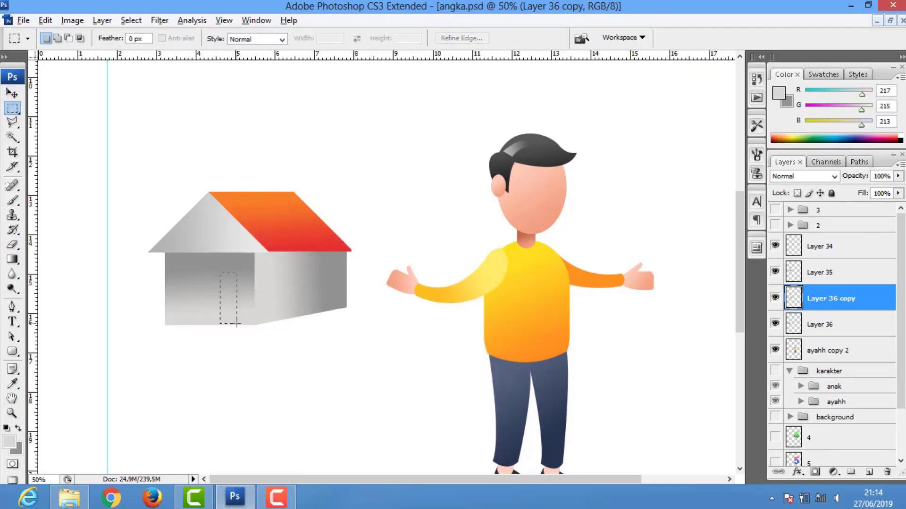
click(10, 441)
click(601, 239)
click(779, 202)
key(g)
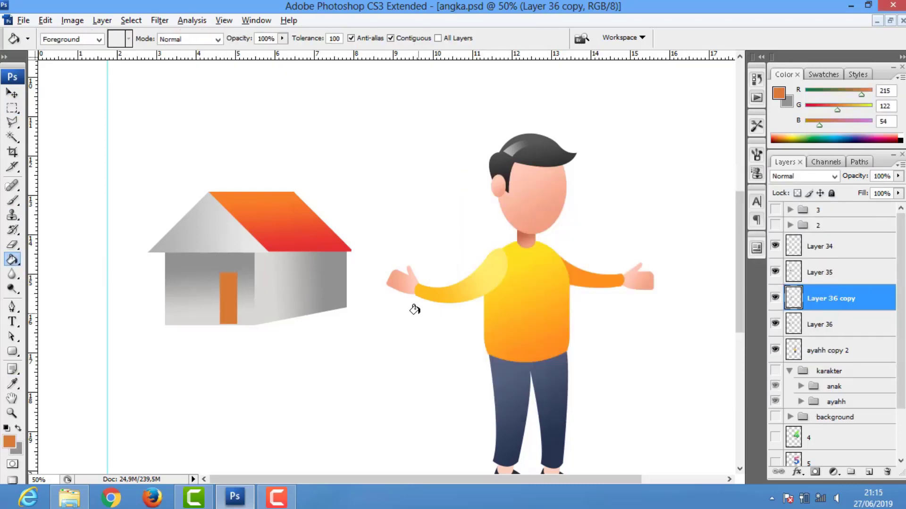
shift+click(819, 325)
shift+click(819, 247)
key(ctrl+e)
Shrink the house to about two-thirds size and duplicate it into a cluster
key(v)
key(ctrl+t)
drag(351, 191, 274, 191)
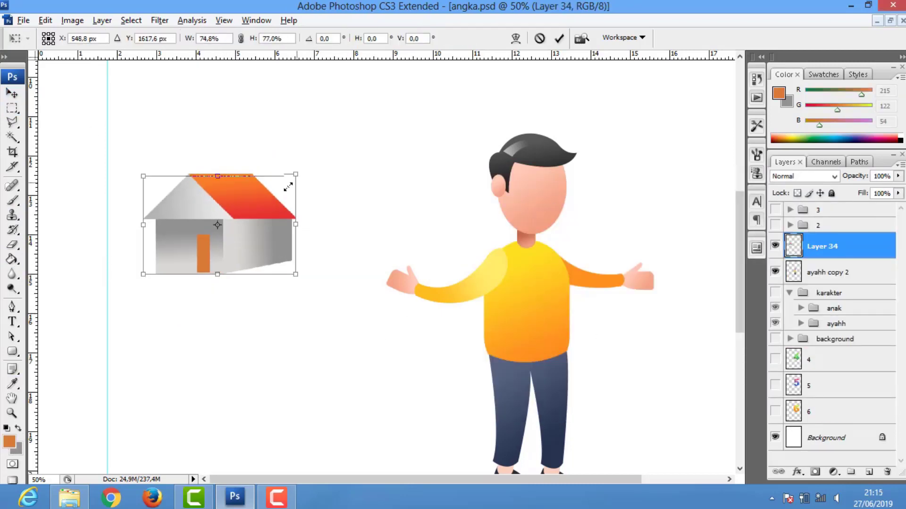
key(Return)
mouse_move(207, 231)
mouse_down()
mouse_move(217, 187)
mouse_move(356, 186)
mouse_move(293, 92)
mouse_up()
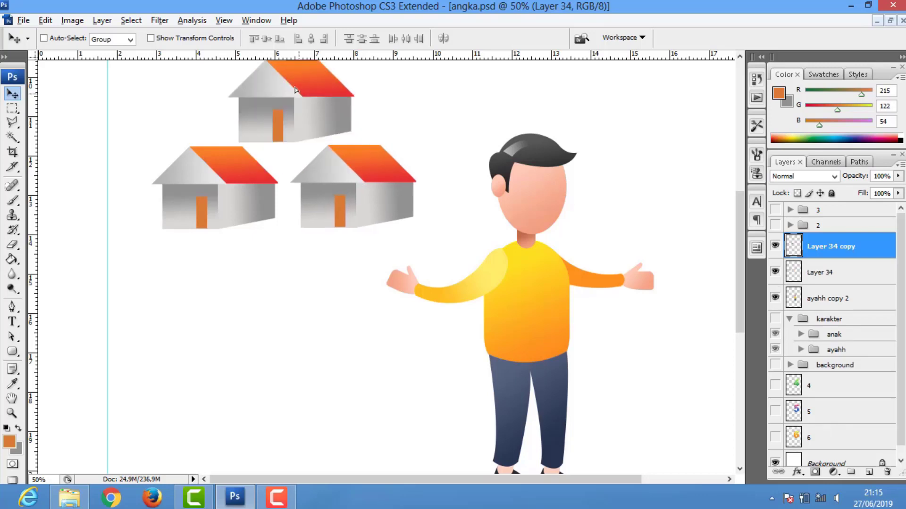
key(ctrl+minus)
key(ctrl+minus)
key(ctrl+minus)
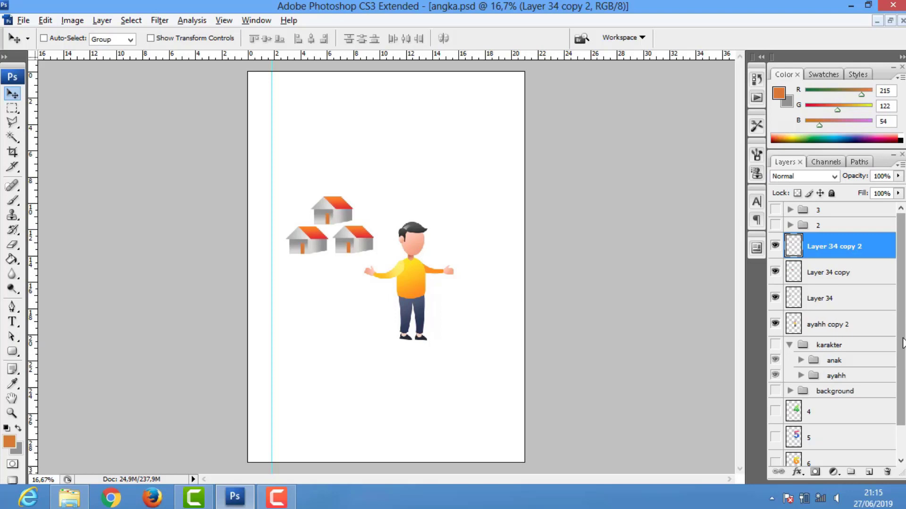
Move the three houses to the right of the man and shift the man left beside them
shift+click(823, 298)
drag(360, 239, 509, 239)
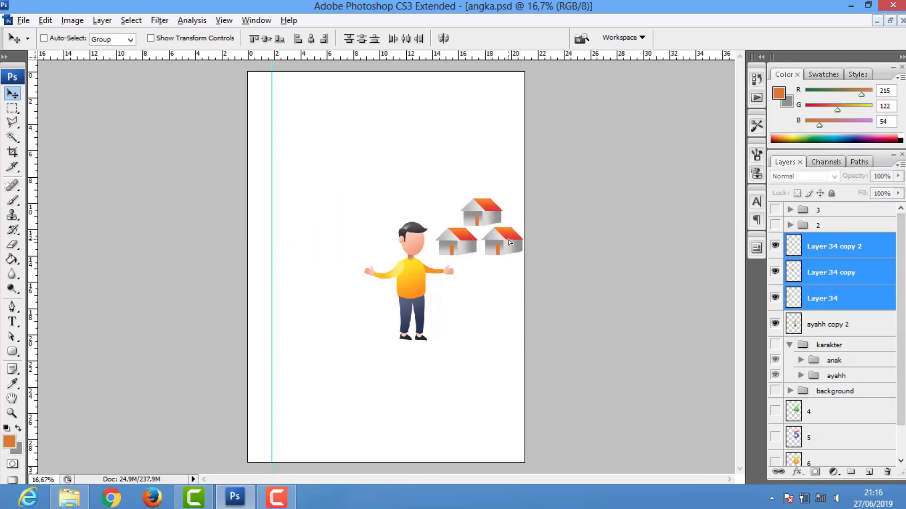
shift+click(828, 324)
mouse_move(425, 277)
mouse_down()
mouse_move(371, 288)
mouse_move(364, 279)
mouse_up()
click(823, 298)
shift+click(833, 247)
drag(460, 246, 484, 272)
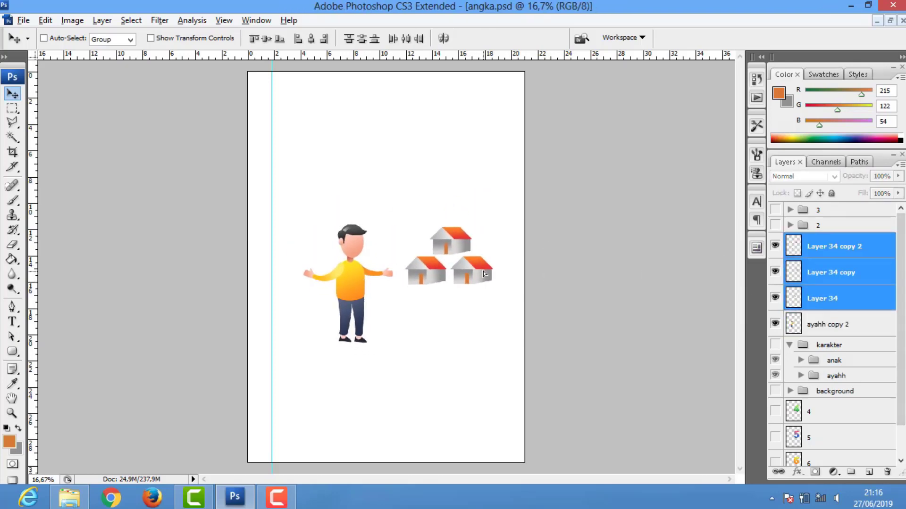
click(12, 307)
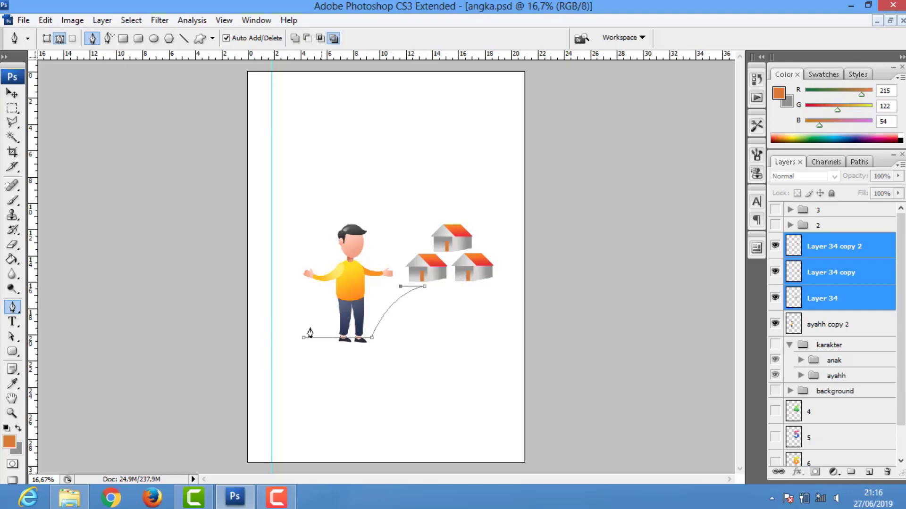
On a new layer, fill the curving road shape with a dark-to-grey gradient
click(869, 472)
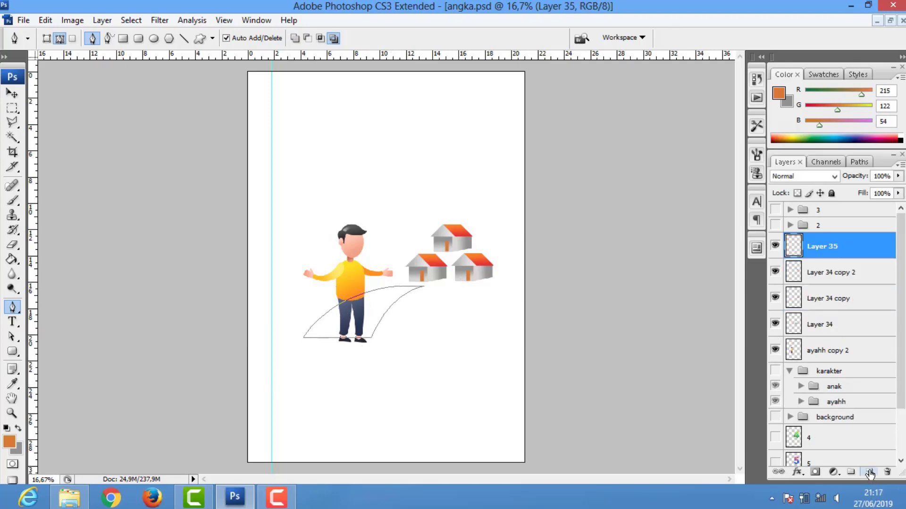
click(17, 430)
click(16, 449)
key(Return)
click(12, 259)
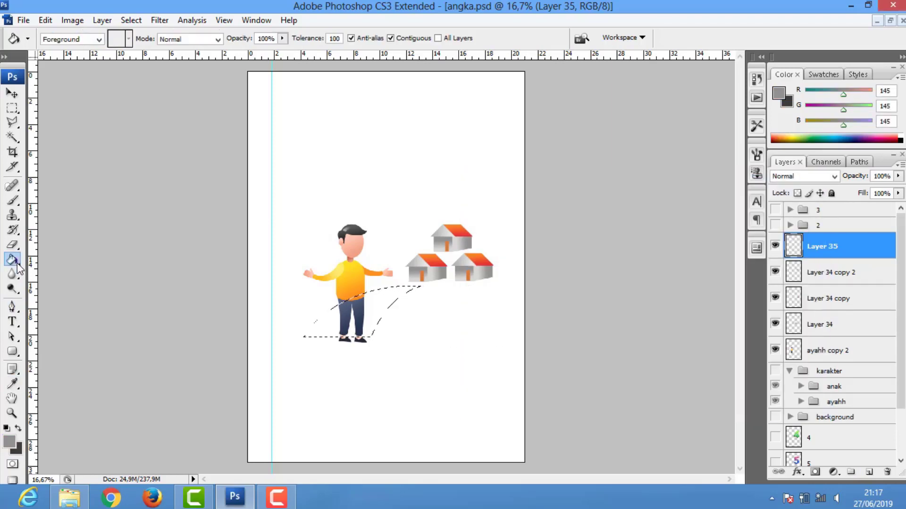
key(shift+g)
drag(377, 302, 334, 340)
scroll(385, 335, up, 1)
key(p)
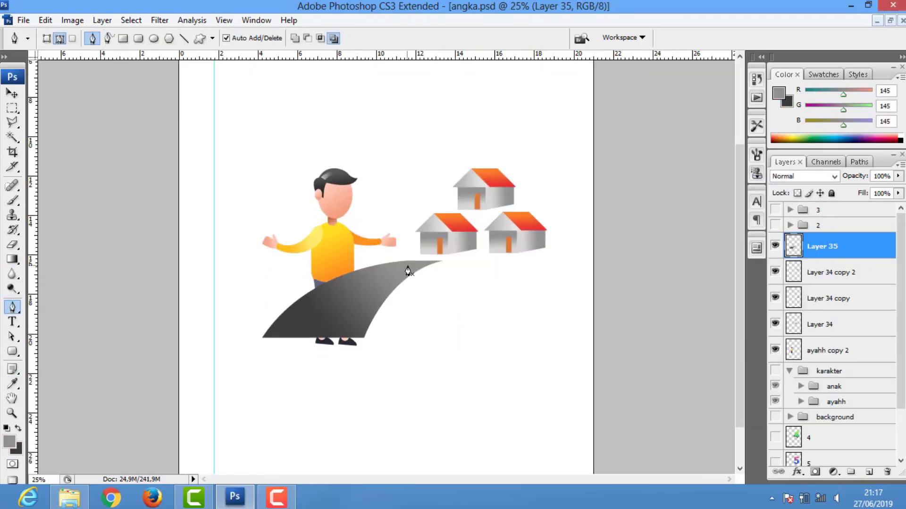
On another new layer, stroke the road path in white for the centre line, then delete the path
click(868, 472)
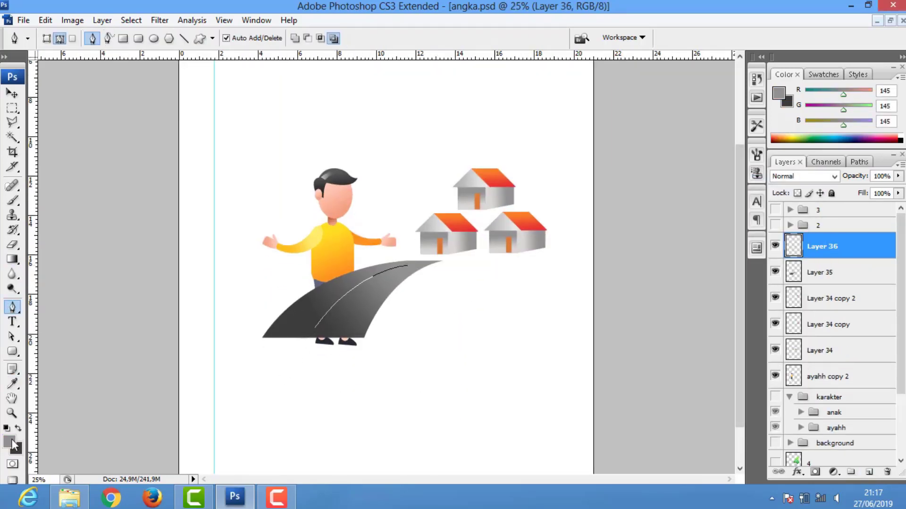
key(b)
key(d)
key(x)
right_click(218, 294)
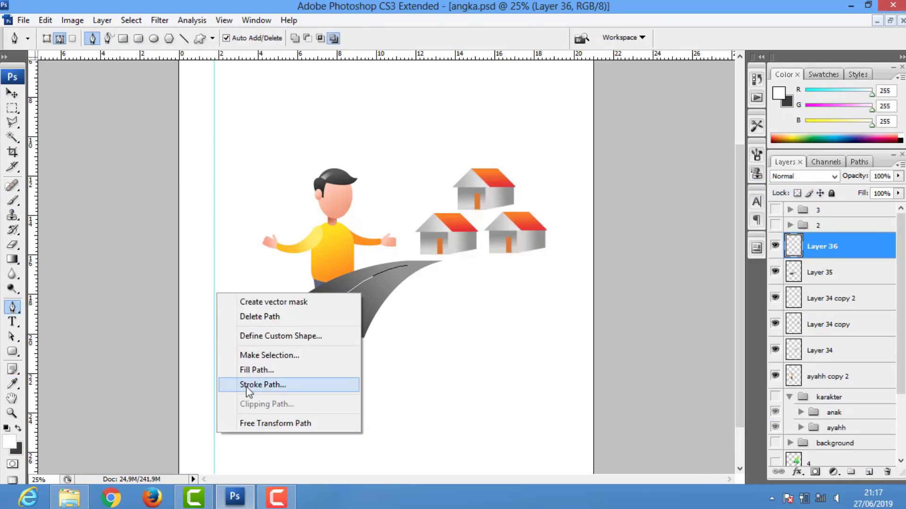
click(292, 384)
key(Return)
right_click(462, 283)
click(479, 288)
key(e)
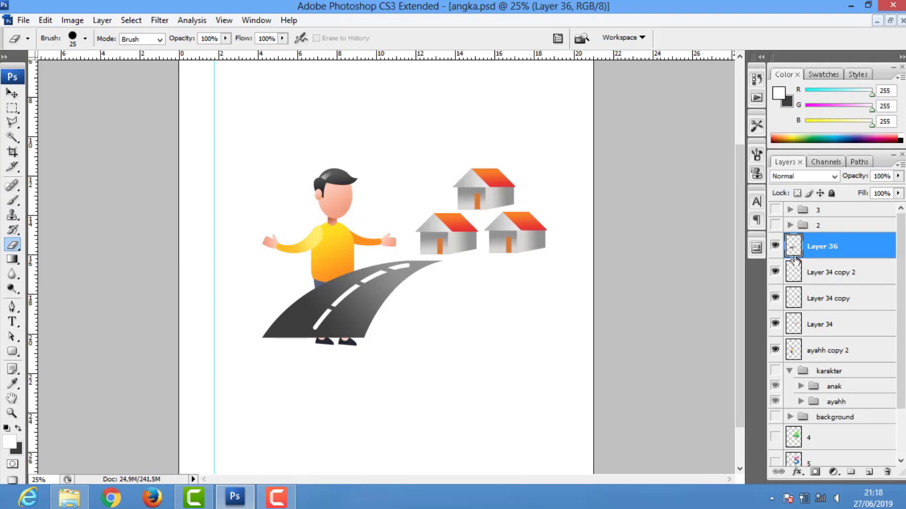
Place the road line layer below the man and move him onto the road
drag(794, 278, 801, 390)
key(v)
drag(346, 265, 304, 257)
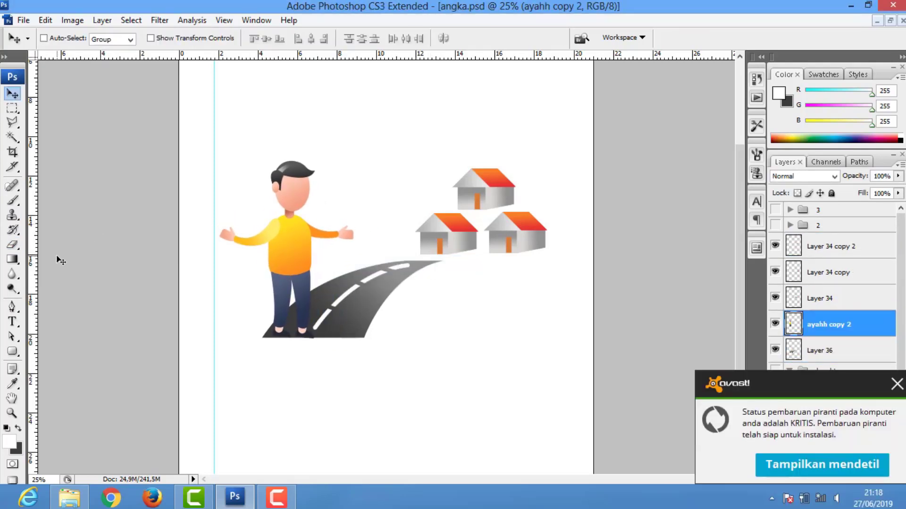
Draw a curved arrow above the road on a new layer with an orange-to-red gradient fill
key(p)
drag(386, 189, 402, 189)
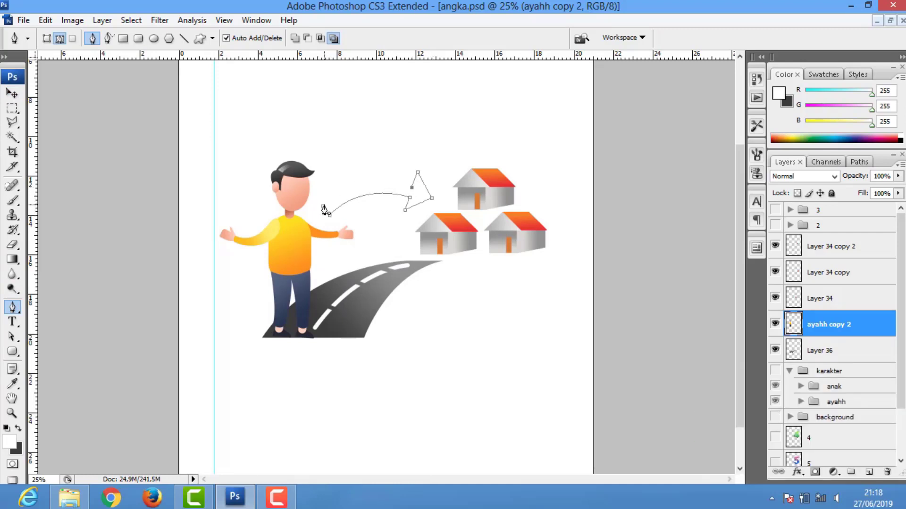
click(869, 472)
click(9, 441)
click(584, 212)
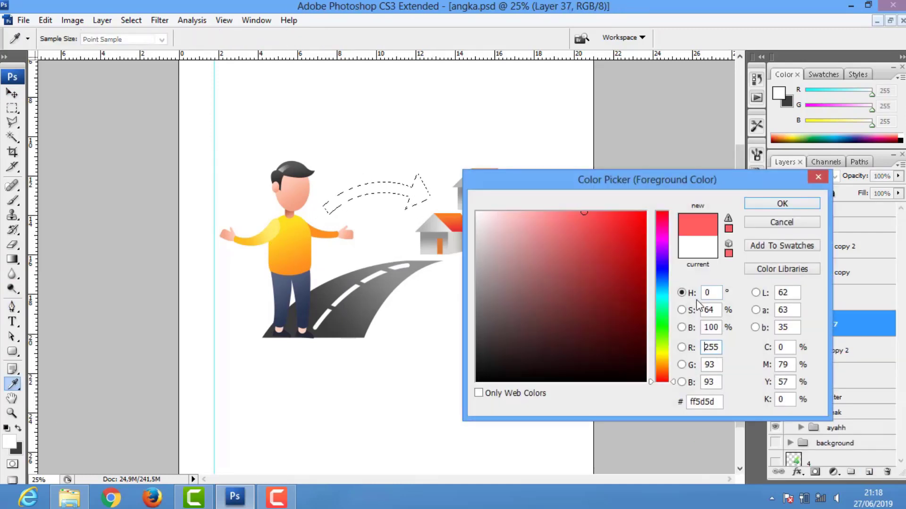
click(448, 225)
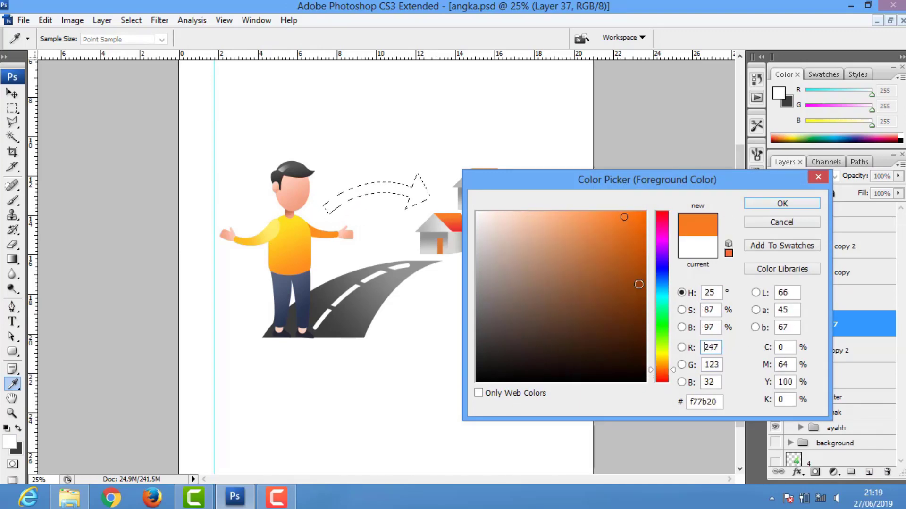
key(Return)
click(16, 449)
click(623, 243)
click(780, 203)
key(g)
drag(425, 193, 330, 205)
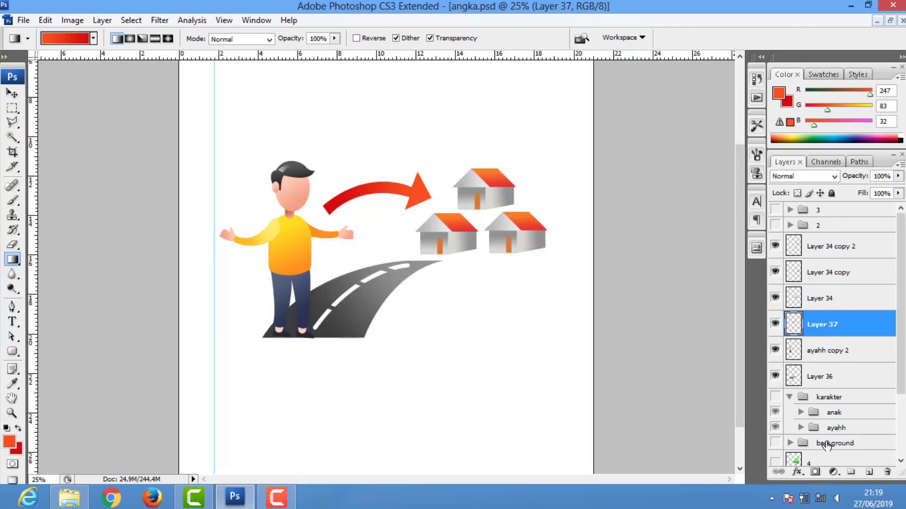
Duplicate the background group and make the copy visible
right_click(828, 445)
click(699, 307)
key(Return)
click(775, 412)
Stack the background copy above the character groups and move it up behind the man
key(v)
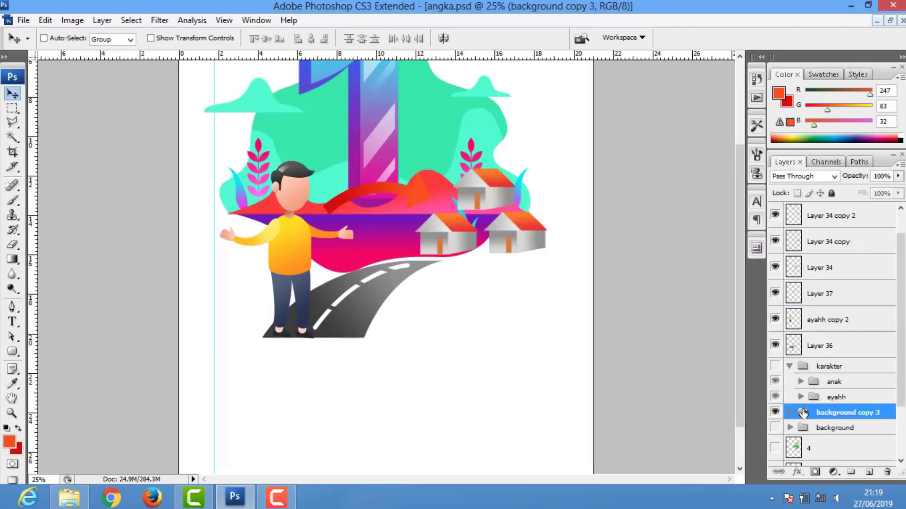
drag(803, 413, 830, 366)
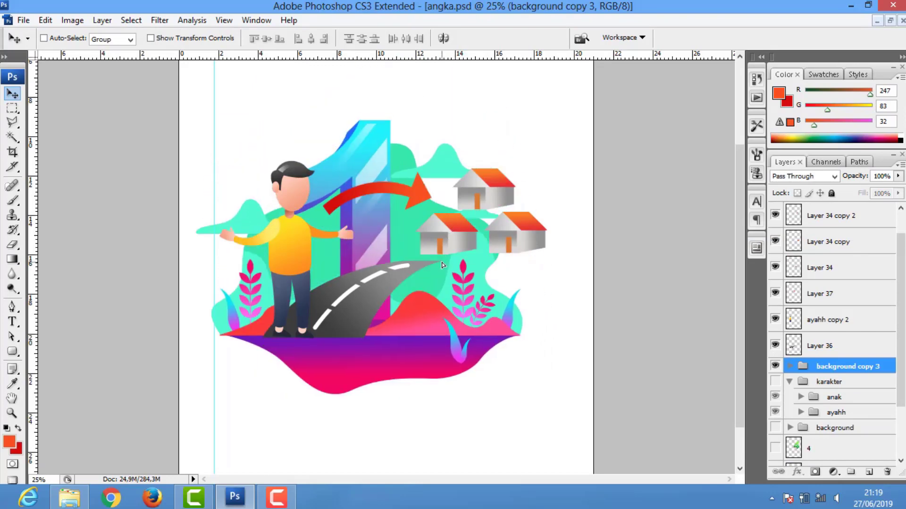
mouse_move(442, 265)
mouse_down()
mouse_move(452, 230)
mouse_move(427, 231)
mouse_up()
Show the green number 4 above the clouds, hide the number 1, and shift the 4 left
click(790, 366)
click(775, 443)
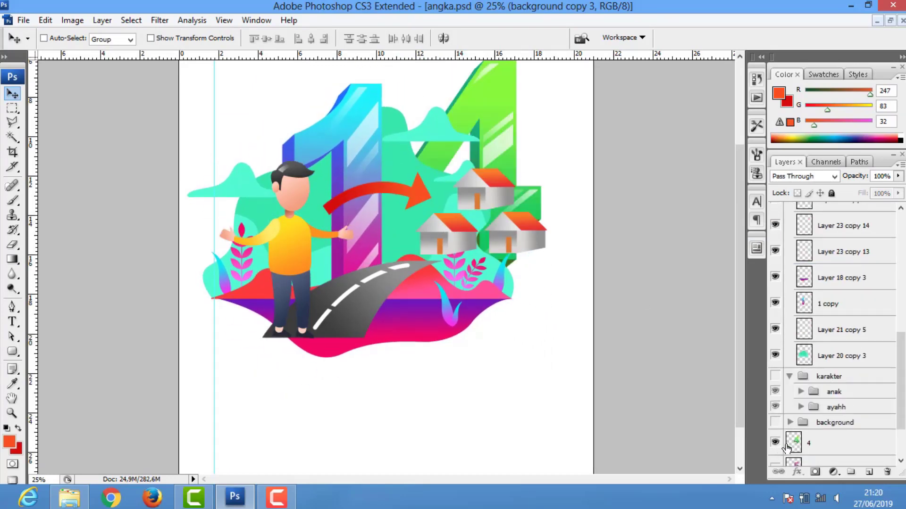
drag(787, 447, 802, 317)
click(775, 303)
mouse_move(497, 133)
mouse_down()
mouse_move(391, 108)
mouse_move(389, 128)
mouse_up()
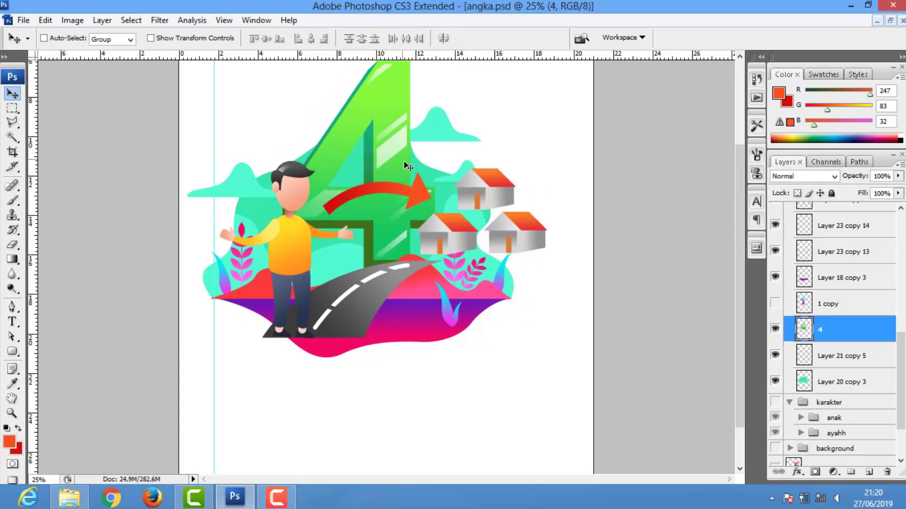
Load the backdrop shape as a selection and pick a light cyan colour
ctrl+click(804, 381)
key(i)
click(778, 93)
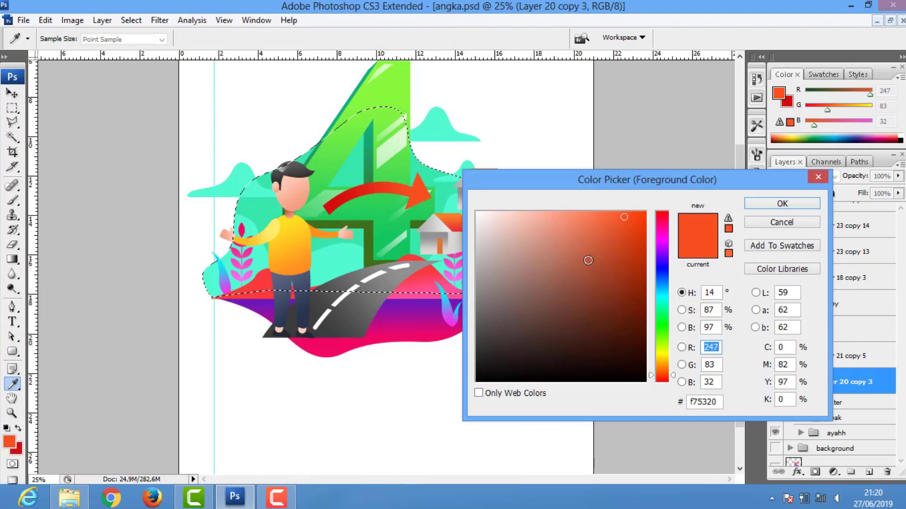
mouse_move(614, 180)
mouse_down()
mouse_move(632, 177)
mouse_move(577, 207)
mouse_up()
click(680, 292)
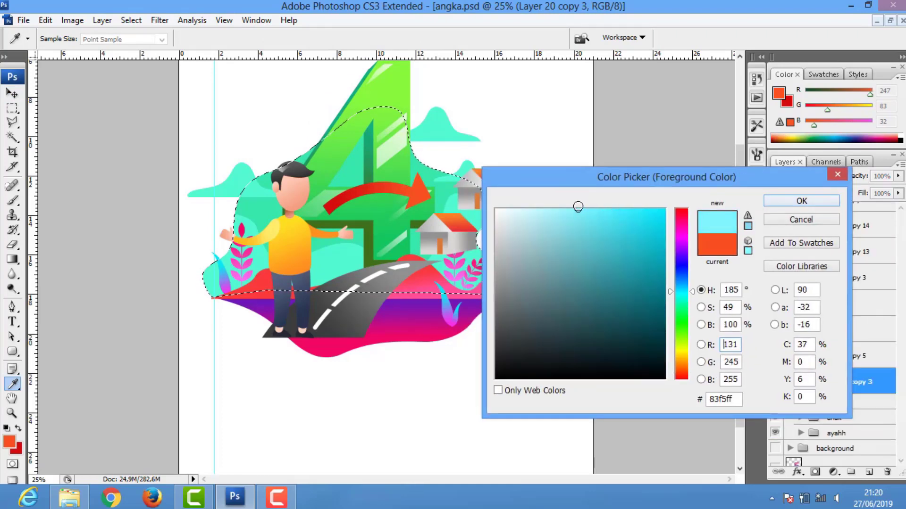
Set pale aqua colours and fill the backdrop with a light cyan gradient
click(11, 442)
drag(681, 291, 681, 297)
click(575, 209)
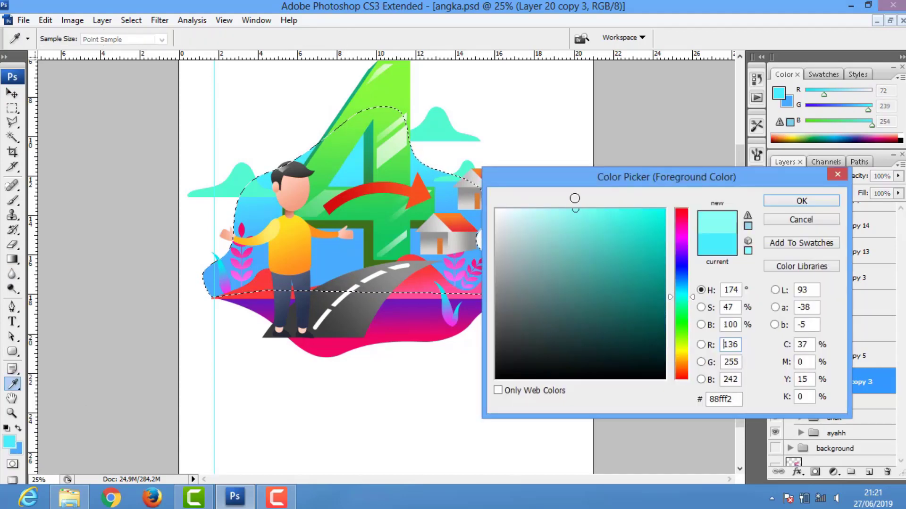
click(801, 201)
click(16, 447)
click(801, 201)
drag(371, 142, 370, 262)
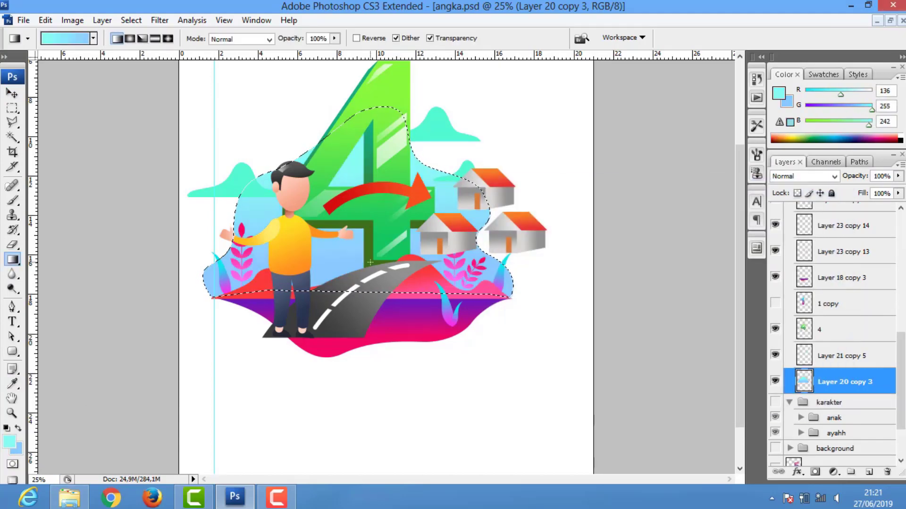
Load the clouds as a selection and pick a medium blue
click(841, 356)
ctrl+click(804, 356)
key(i)
click(10, 443)
click(613, 230)
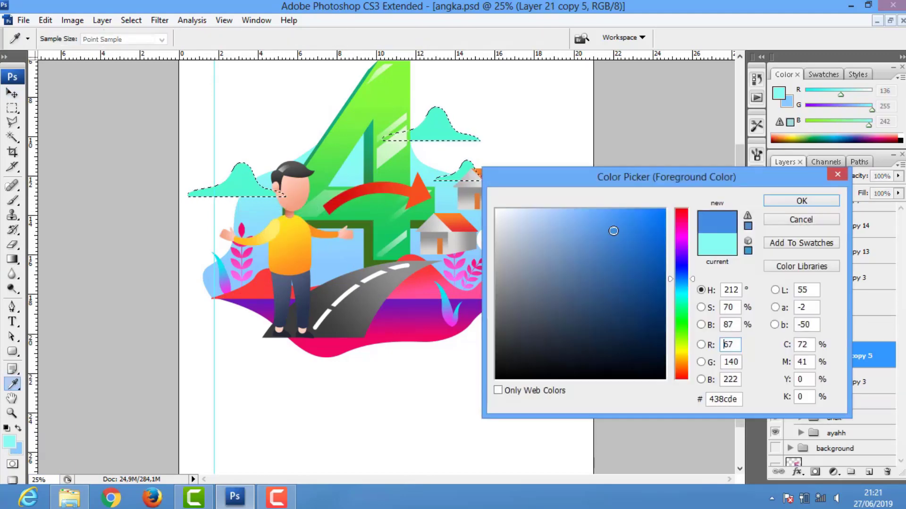
click(801, 201)
Paint Bucket the three clouds blue
right_click(11, 259)
click(57, 270)
click(255, 184)
click(439, 127)
click(460, 175)
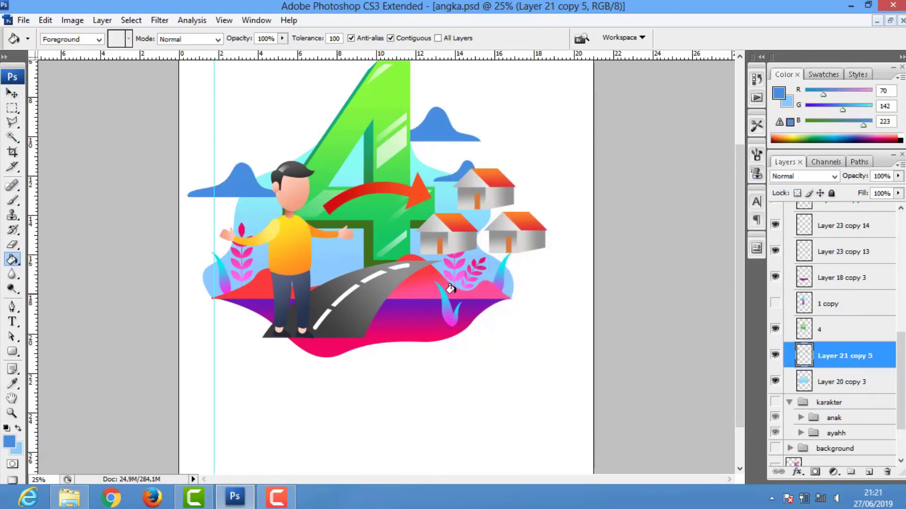
key(v)
right_click(415, 323)
Shift the purple-pink ground slightly and reveal the red-pink hill behind the road
click(448, 344)
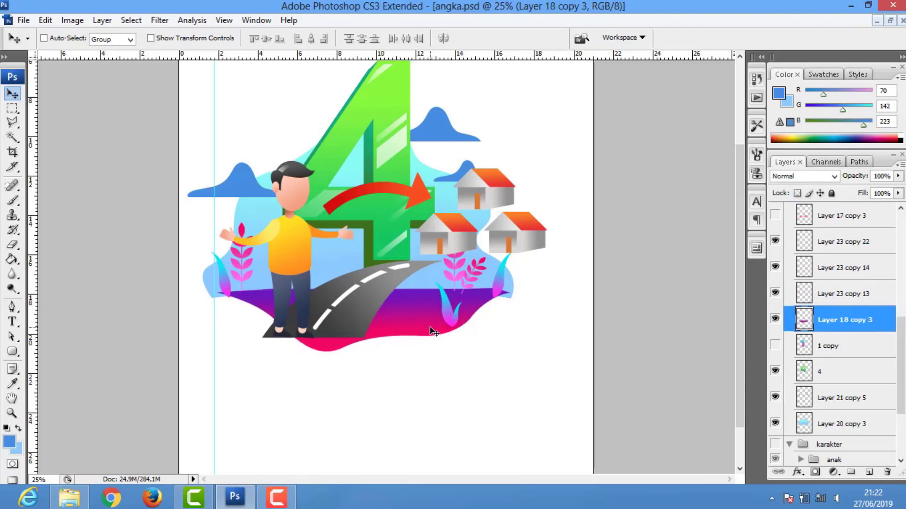
drag(431, 327, 423, 329)
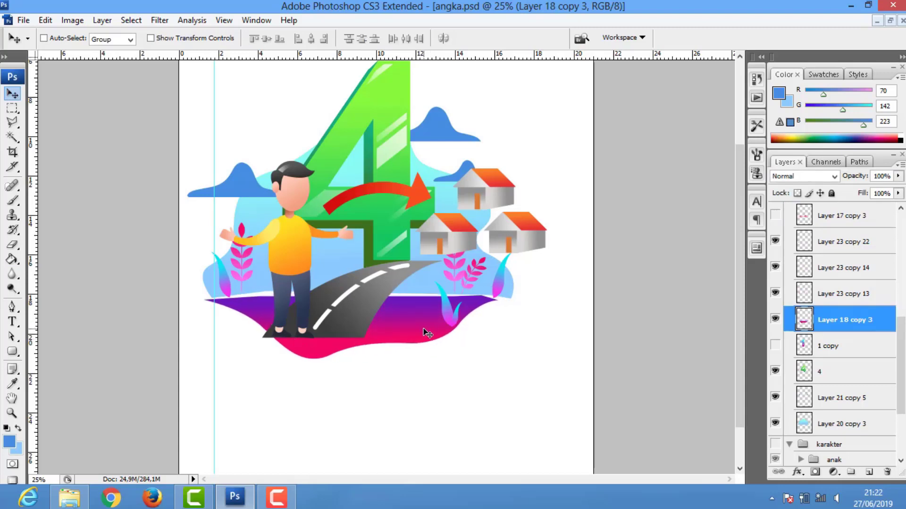
click(842, 398)
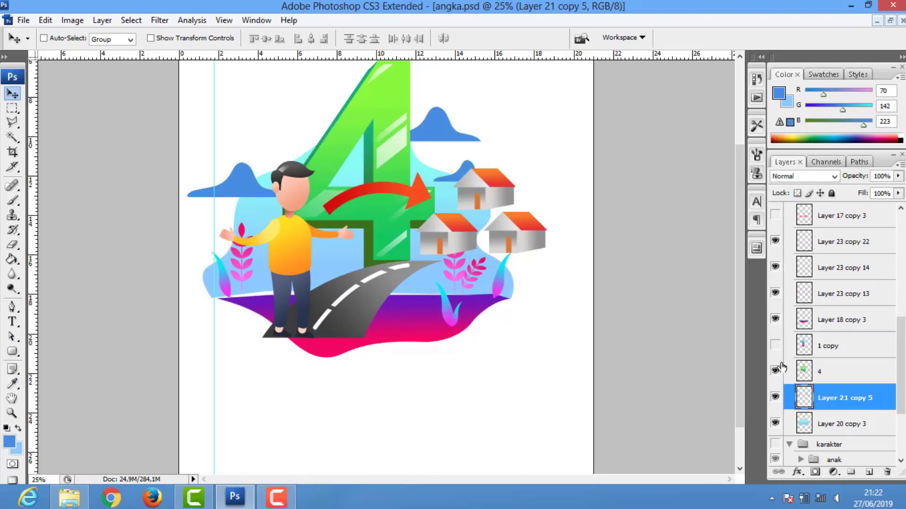
click(775, 216)
Flip the red hill horizontally with Free Transform
right_click(426, 281)
click(448, 299)
key(ctrl+t)
right_click(434, 300)
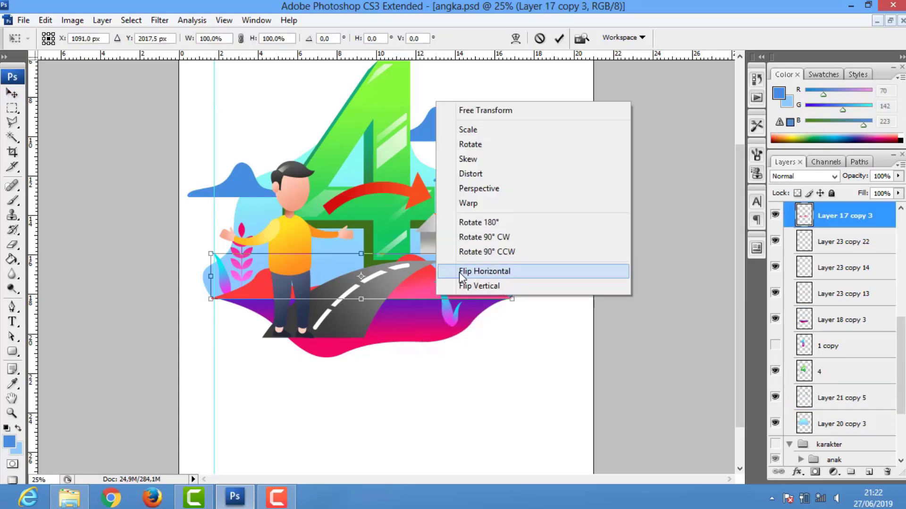
click(459, 273)
key(Return)
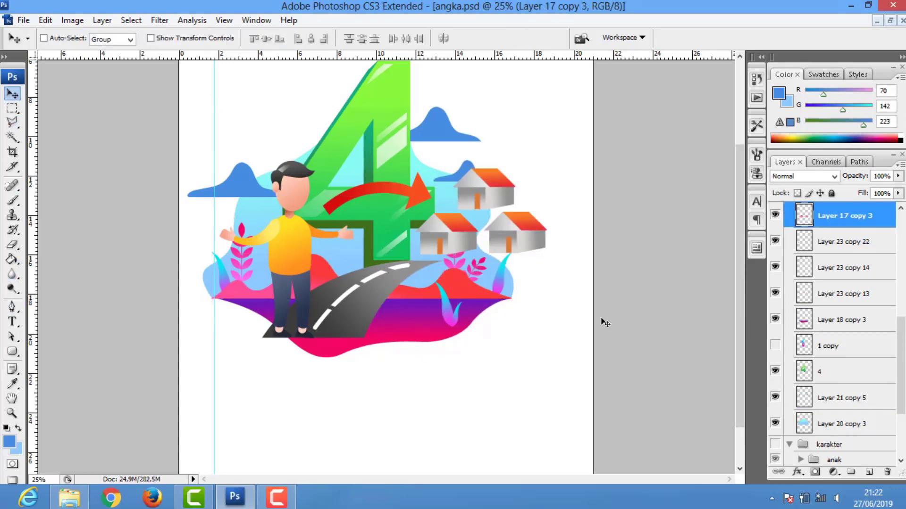
Recolour the hill with a light-green to dark-green gradient
ctrl+click(803, 216)
click(778, 93)
click(680, 304)
click(802, 201)
click(16, 447)
click(613, 292)
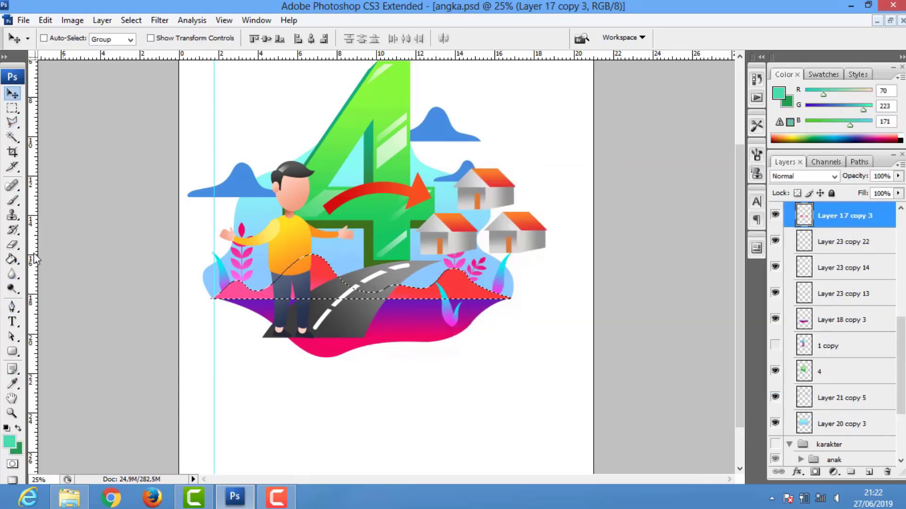
click(802, 201)
click(12, 259)
drag(312, 264, 312, 289)
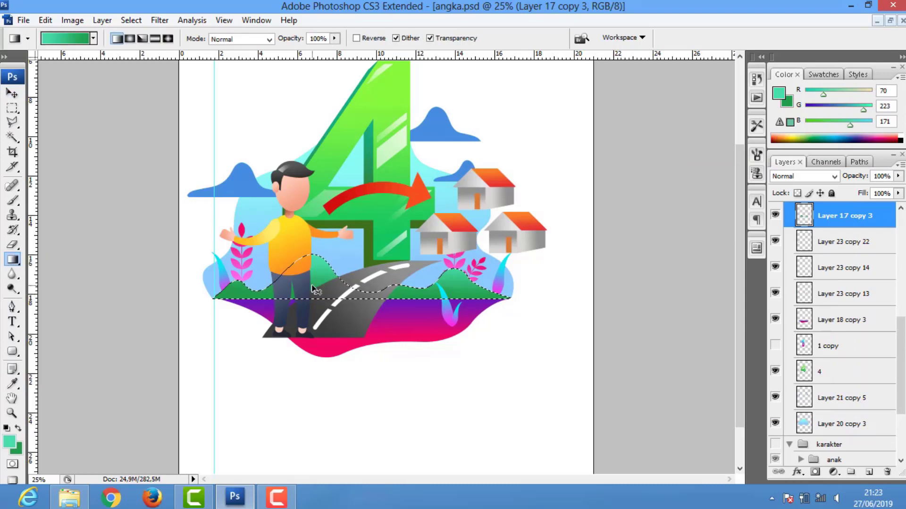
Turn the pen path around the hills into a selection on a new layer
click(13, 307)
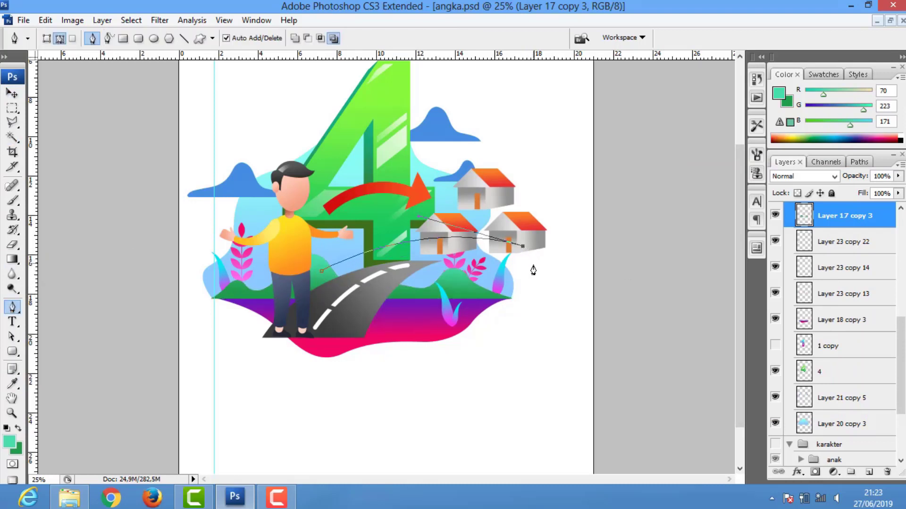
key(ctrl+Return)
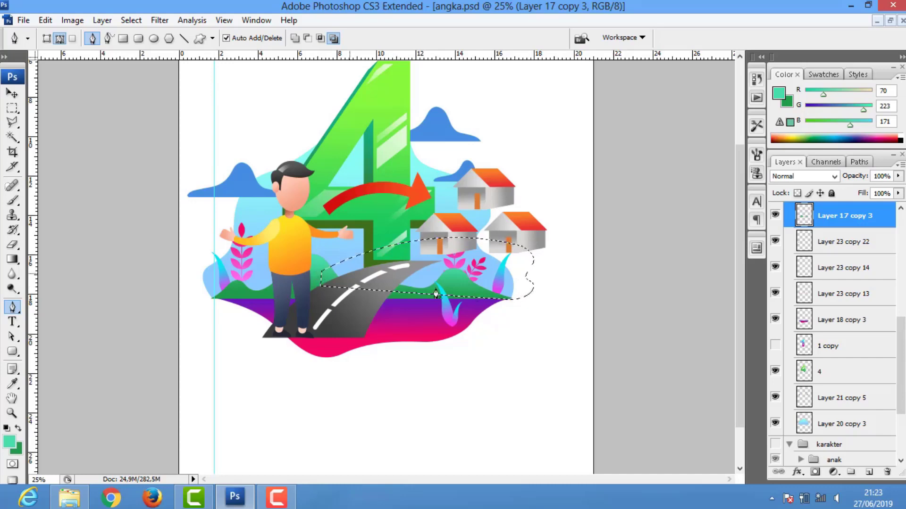
click(803, 401)
key(ctrl+shift+alt+n)
Fill the new ground behind the houses with a bright yellow-to-orange gradient
click(9, 442)
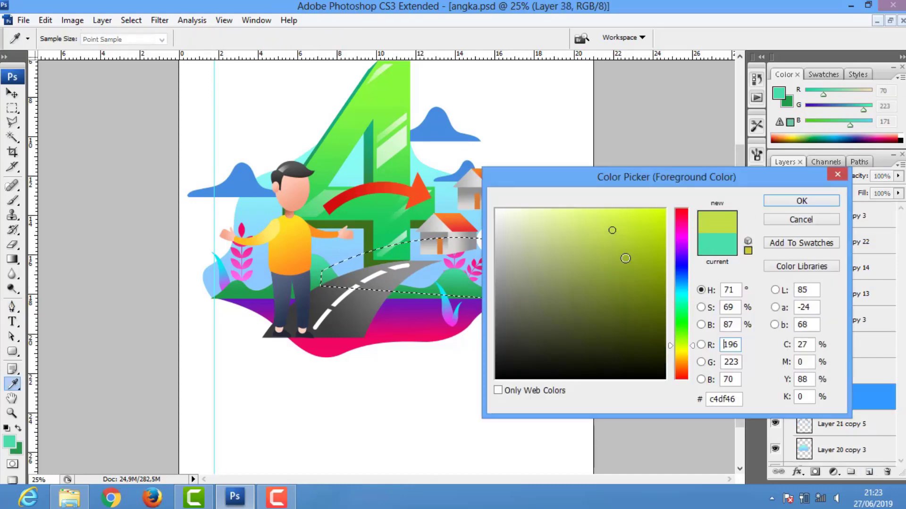
drag(672, 318, 672, 326)
click(620, 212)
key(Return)
click(18, 449)
click(802, 200)
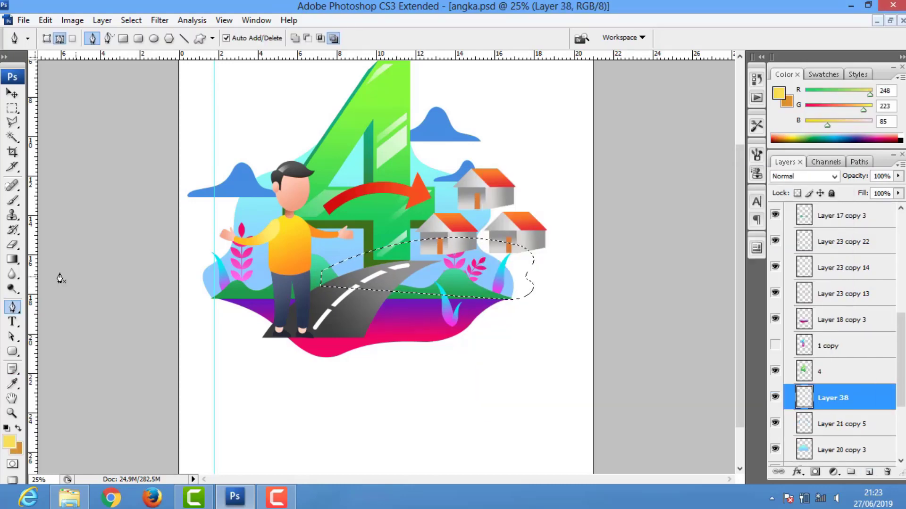
click(13, 259)
drag(359, 273, 524, 278)
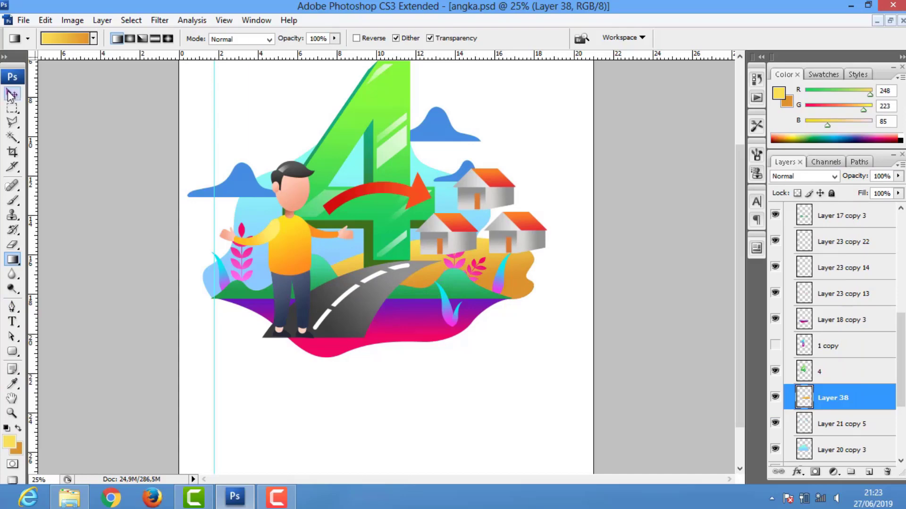
Repaint the base on Layer 18 copy 3 with a pink-to-magenta gradient
click(13, 306)
click(10, 441)
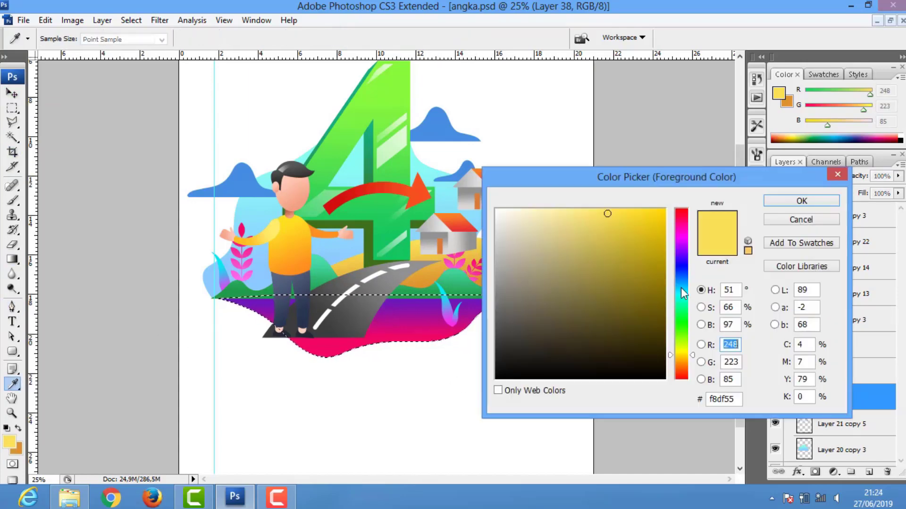
click(682, 229)
key(Return)
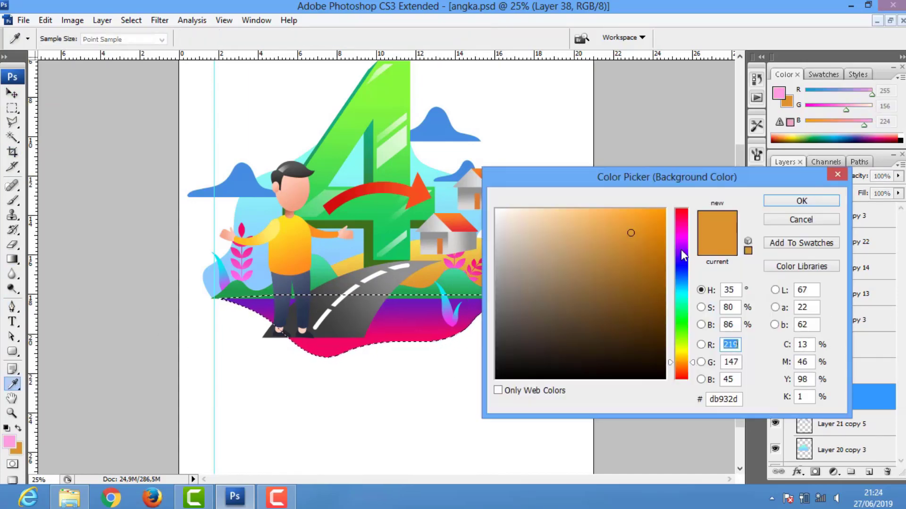
click(682, 245)
key(Return)
click(13, 260)
click(775, 346)
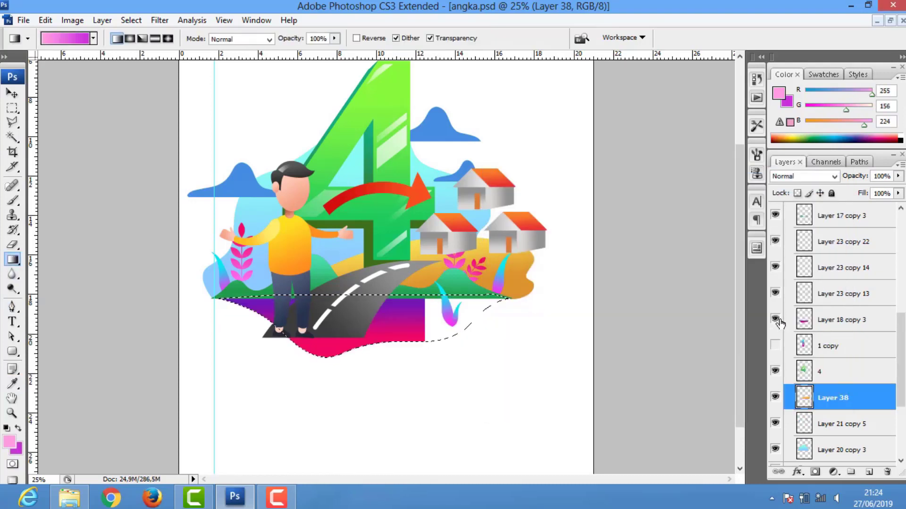
click(778, 322)
drag(337, 302, 337, 349)
click(17, 309)
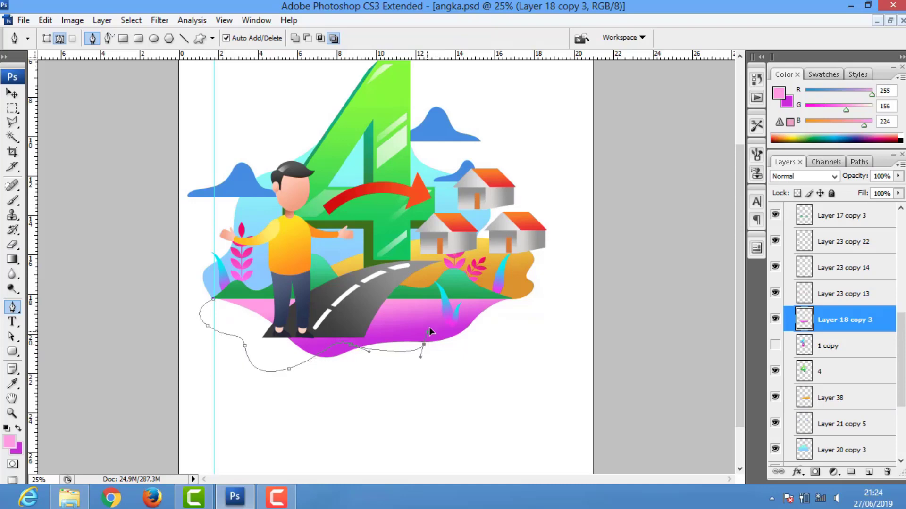
Add a red-pink gradient layer below Layer 18 copy 3 and nudge the green 4 slightly
click(8, 441)
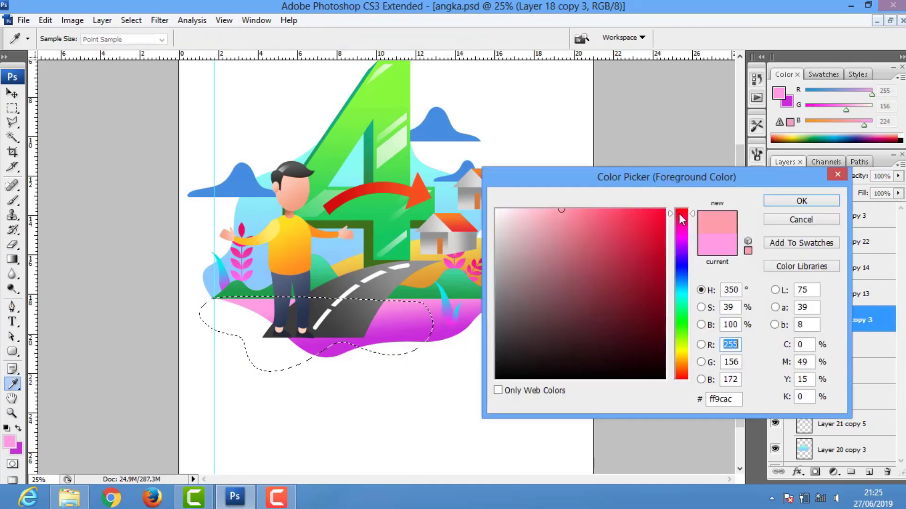
click(679, 213)
key(Return)
key(g)
key(ctrl+shift+alt+n)
drag(306, 359, 284, 325)
key(ctrl+bracketleft)
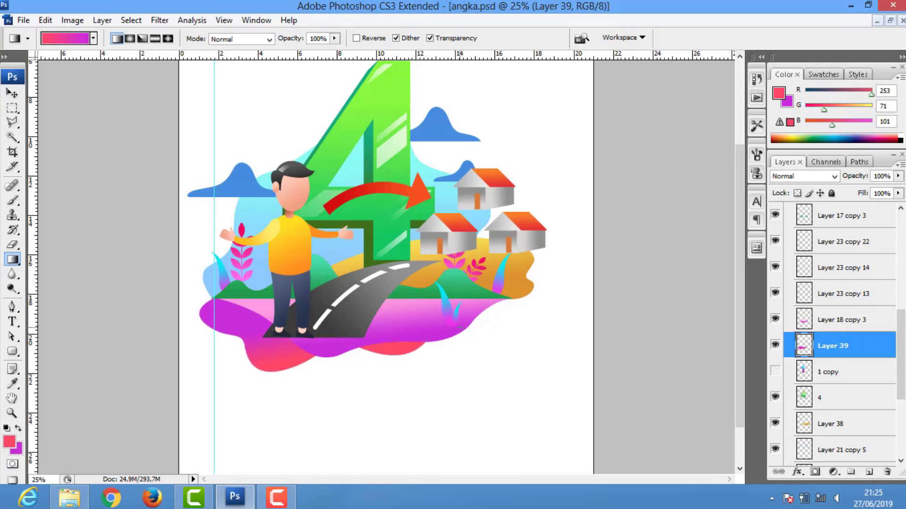
ctrl+click(394, 159)
drag(356, 153, 362, 150)
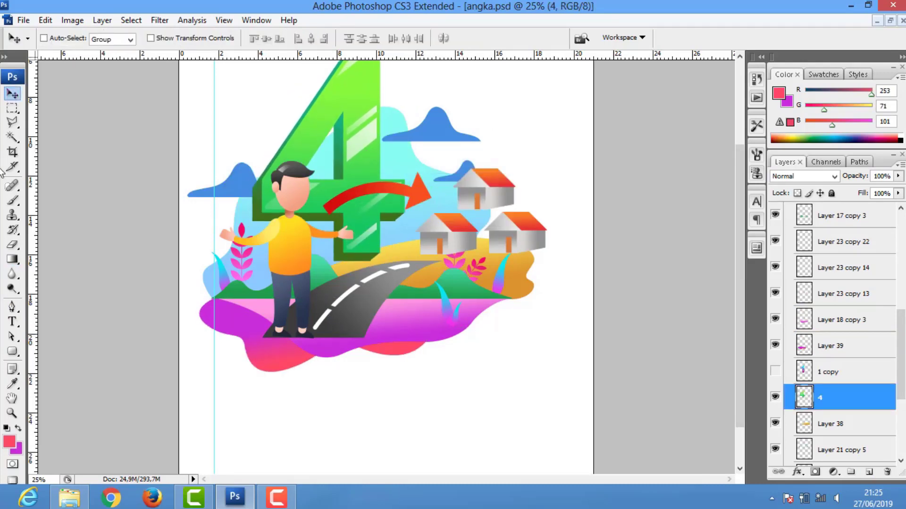
Close a pen path around the houses as a selection and select Layer 20 copy 3
key(p)
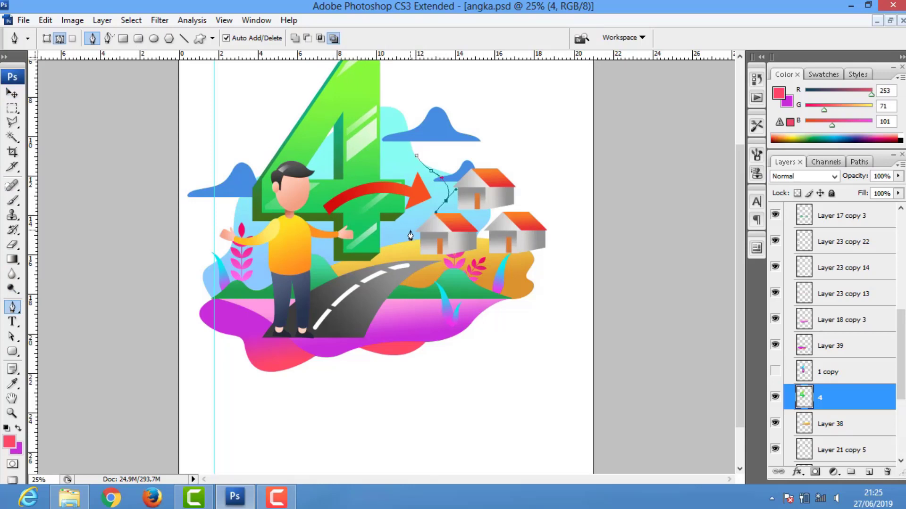
click(416, 156)
key(ctrl+Return)
scroll(808, 433, down, 1)
click(808, 434)
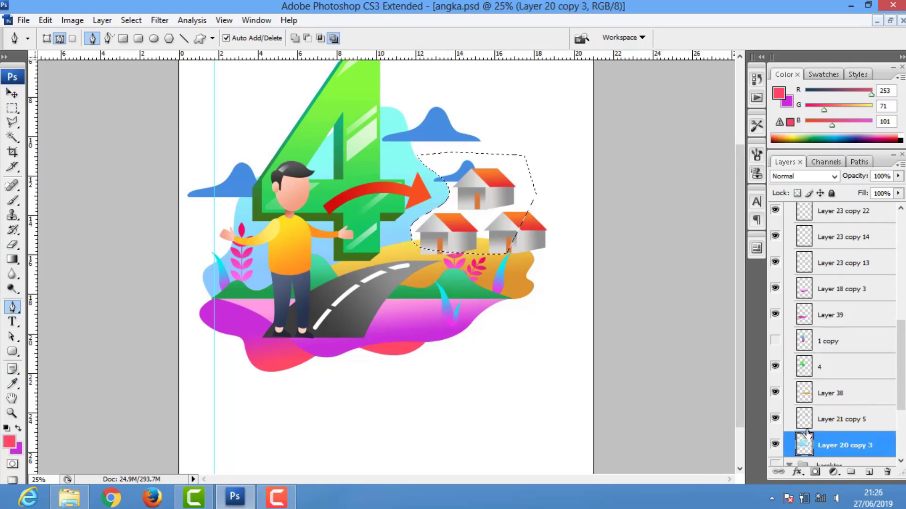
Move the blue clouds up and right, including the small cloud near the houses
key(v)
right_click(469, 174)
click(505, 192)
mouse_move(471, 173)
mouse_down()
mouse_move(478, 164)
mouse_move(463, 163)
mouse_up()
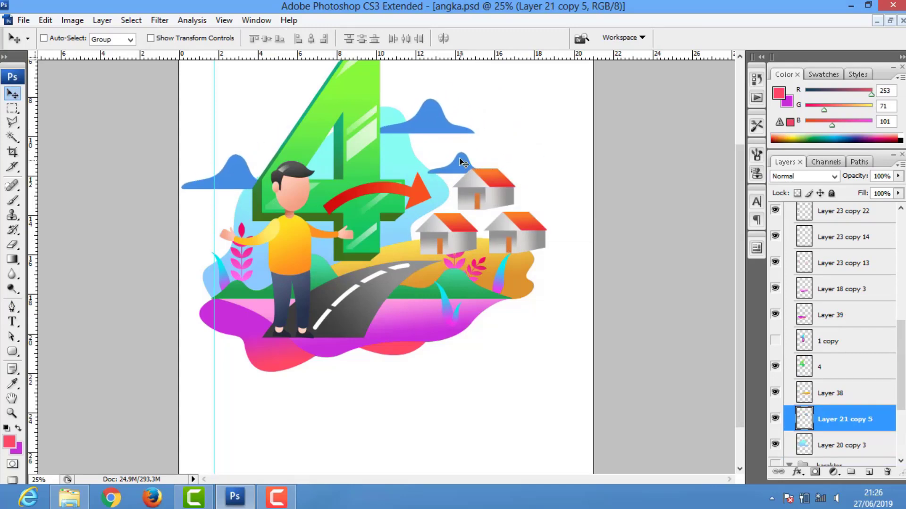
key(m)
mouse_move(415, 142)
mouse_down()
mouse_move(495, 163)
mouse_move(516, 152)
mouse_up()
key(v)
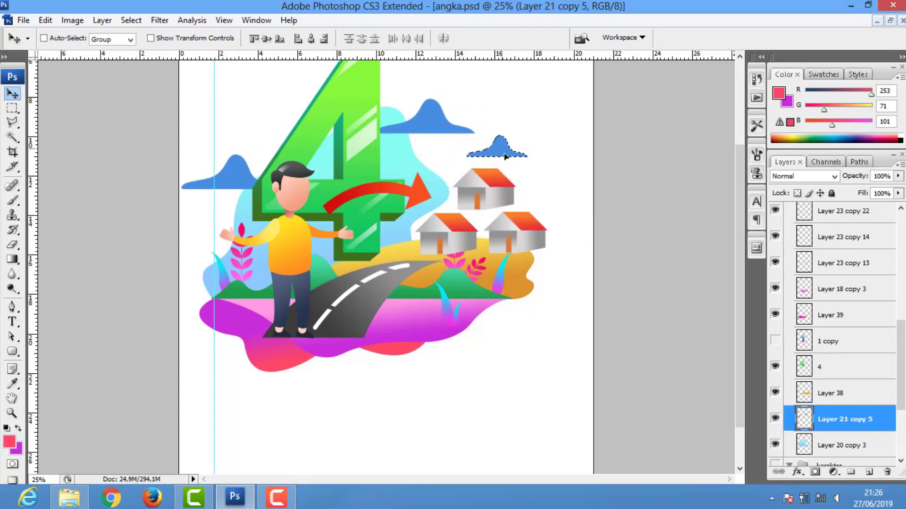
key(ctrl+d)
Hide the pink plant layers, including Layer 23 copy 23
right_click(461, 263)
click(491, 283)
click(775, 263)
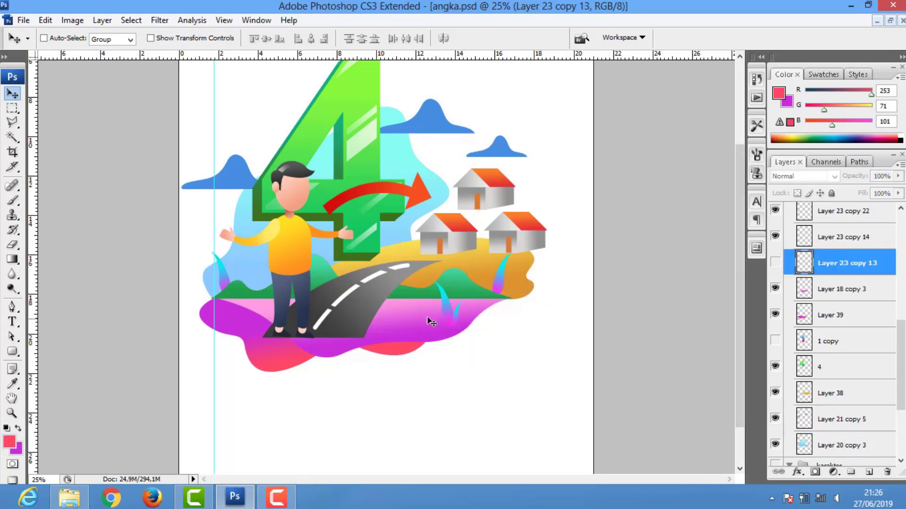
right_click(448, 310)
click(496, 331)
click(775, 230)
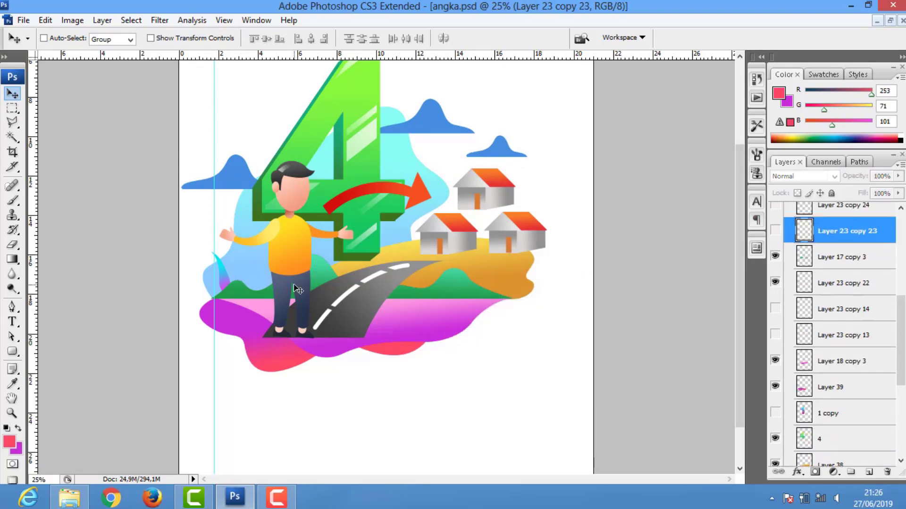
Select the red arrow's layer and move it down onto the road
right_click(415, 192)
click(448, 202)
mouse_move(408, 194)
mouse_down()
mouse_move(404, 155)
mouse_move(483, 314)
mouse_up()
key(ctrl+t)
Flip the red arrow vertically and rotate it, then undo that change
key(Return)
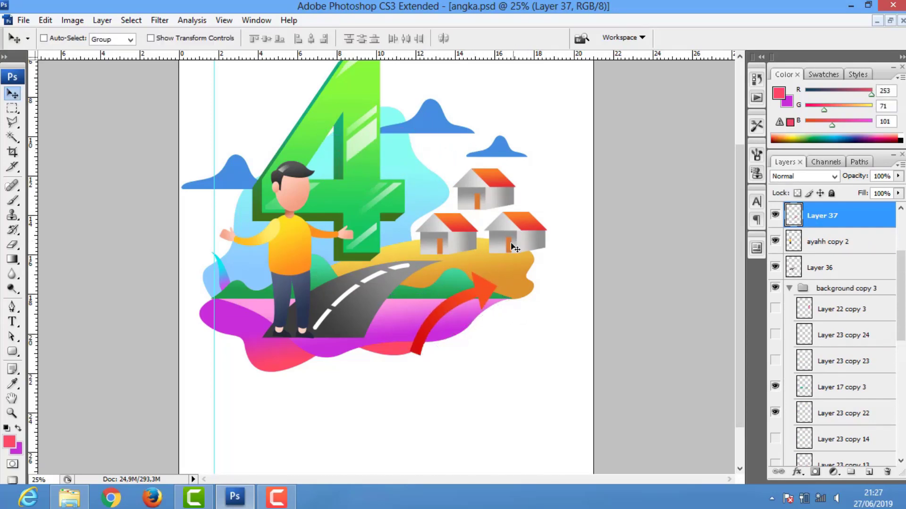
key(ctrl+t)
right_click(511, 261)
click(549, 446)
drag(512, 340, 468, 281)
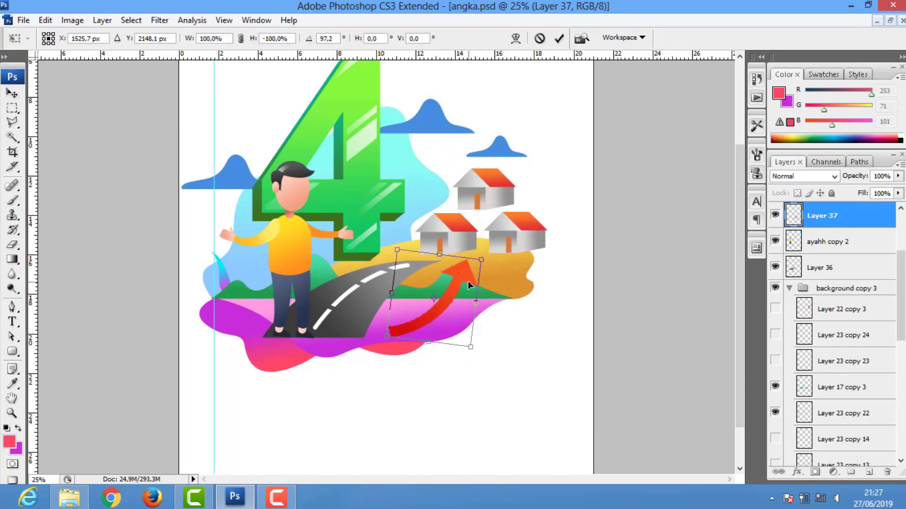
key(Return)
key(ctrl+alt+z)
Reposition the arrow over the green 4, behind the man's hand, aimed at the houses
key(ctrl+t)
mouse_move(382, 156)
mouse_down()
mouse_move(391, 238)
mouse_move(406, 212)
mouse_up()
key(Return)
key(ctrl+t)
key(Return)
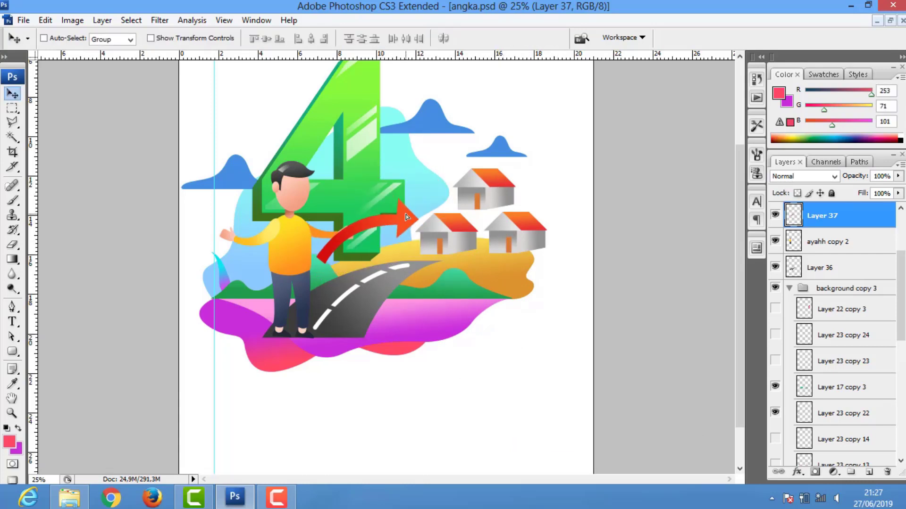
drag(797, 215, 797, 248)
drag(396, 218, 407, 185)
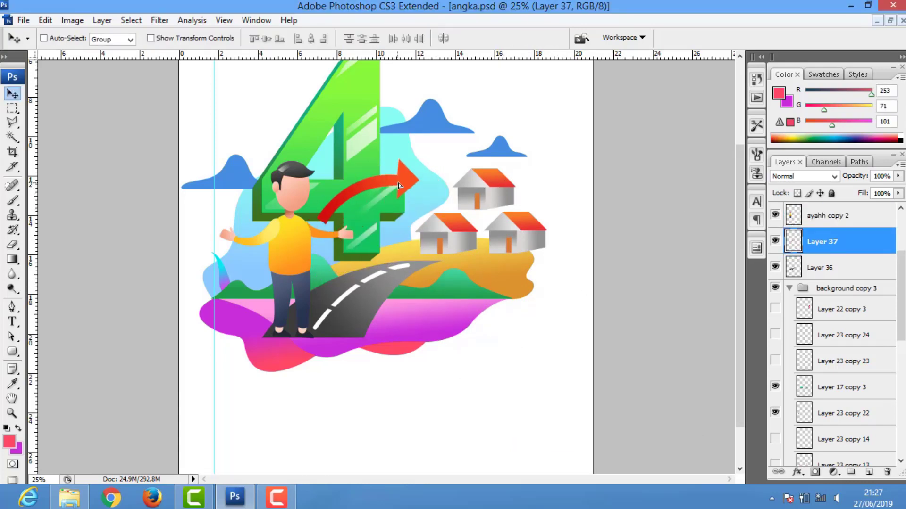
click(13, 307)
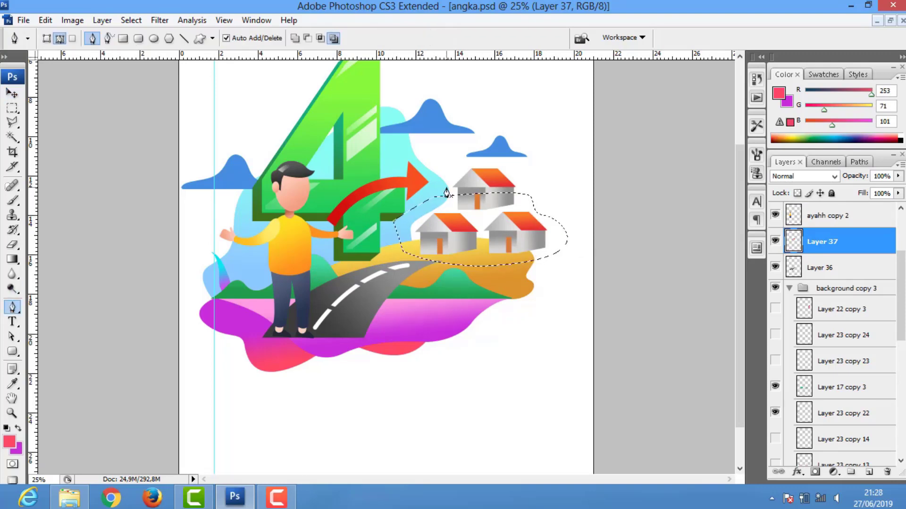
Set the foreground to teal-green and the background to dark green
key(i)
click(9, 442)
click(632, 264)
click(802, 201)
click(15, 448)
click(631, 233)
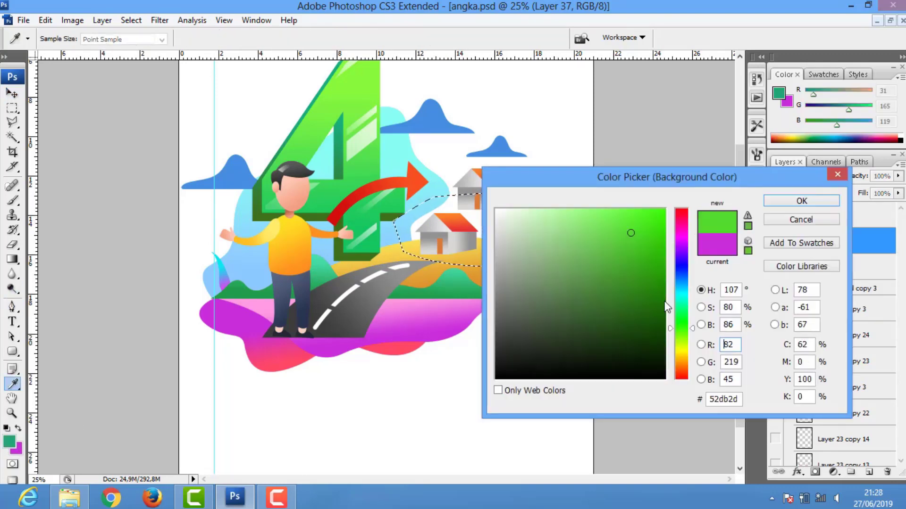
click(639, 305)
Gradient-fill a green hill on a new layer behind the houses, below the yellow ground
key(Return)
click(868, 472)
key(g)
drag(415, 221, 484, 242)
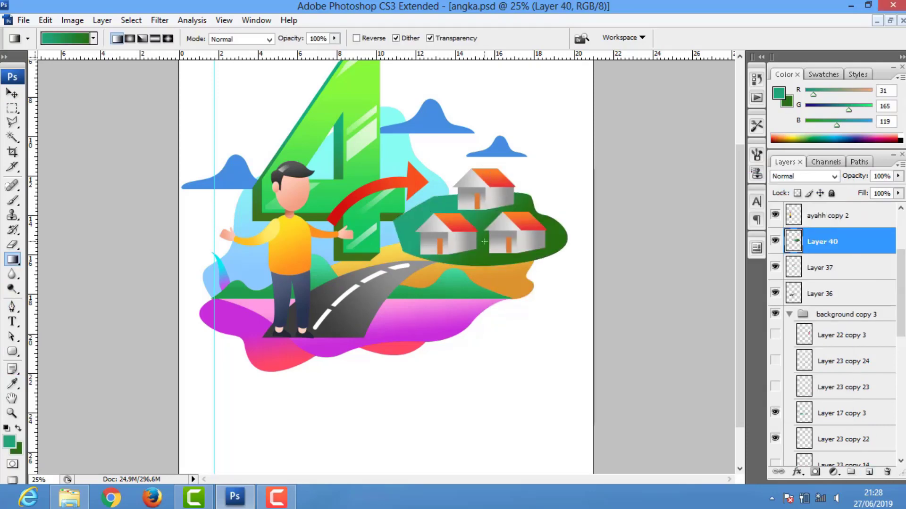
drag(794, 242, 805, 339)
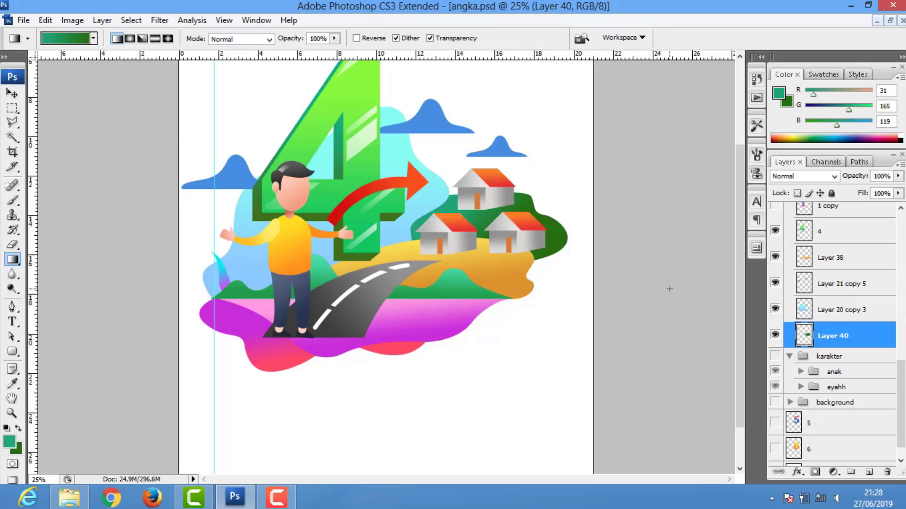
click(775, 335)
Collapse and hide group 4, show the karakter group and select ayahh
key(ctrl+minus)
key(ctrl+plus)
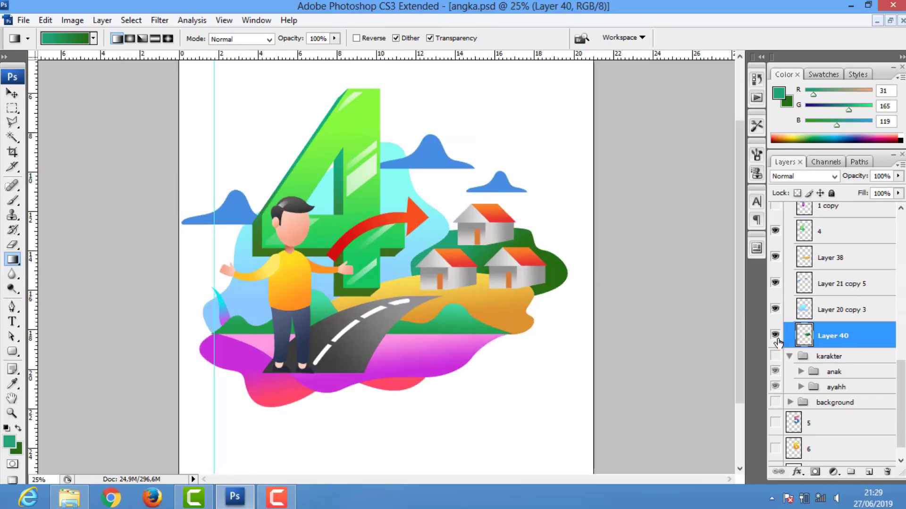
scroll(828, 330, up, 5)
click(803, 239)
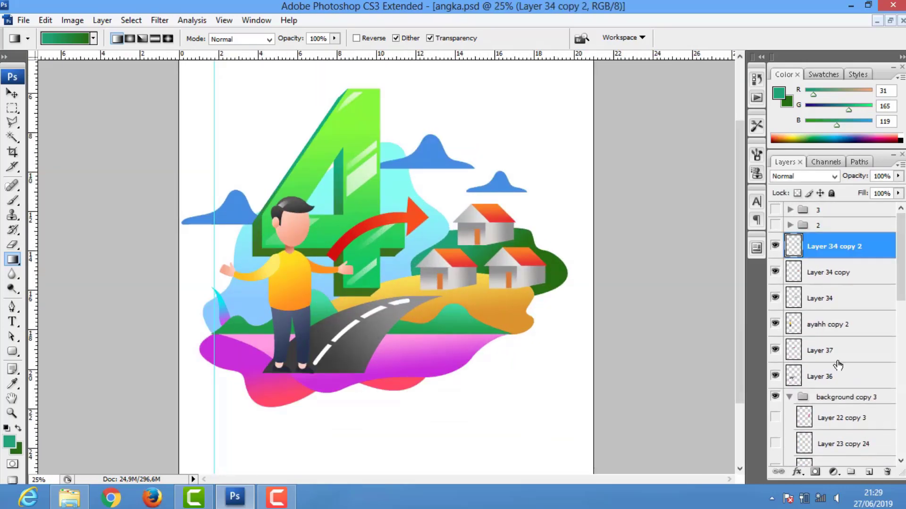
key(ctrl+g)
key(ctrl+z)
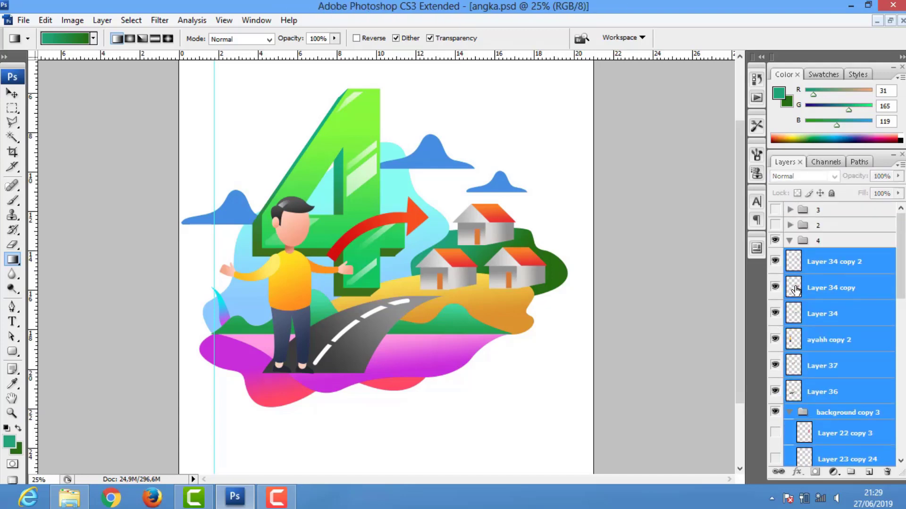
click(789, 241)
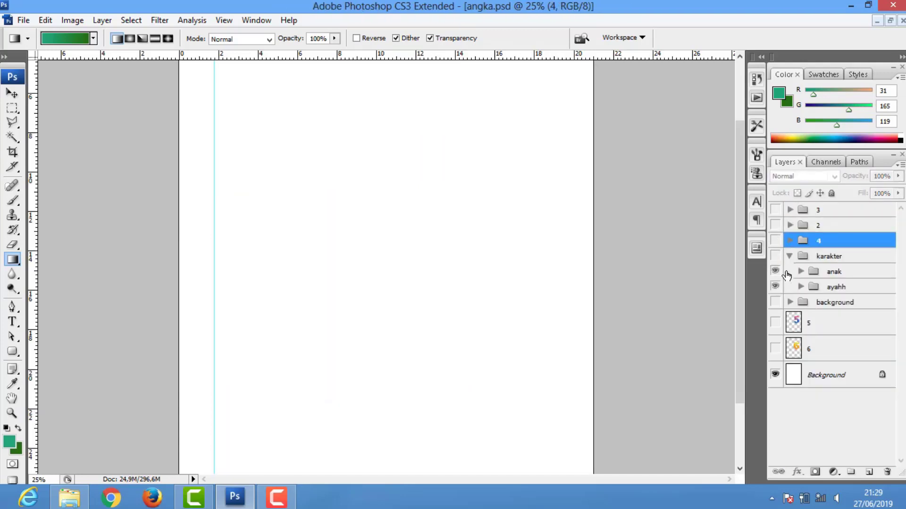
click(775, 256)
click(815, 286)
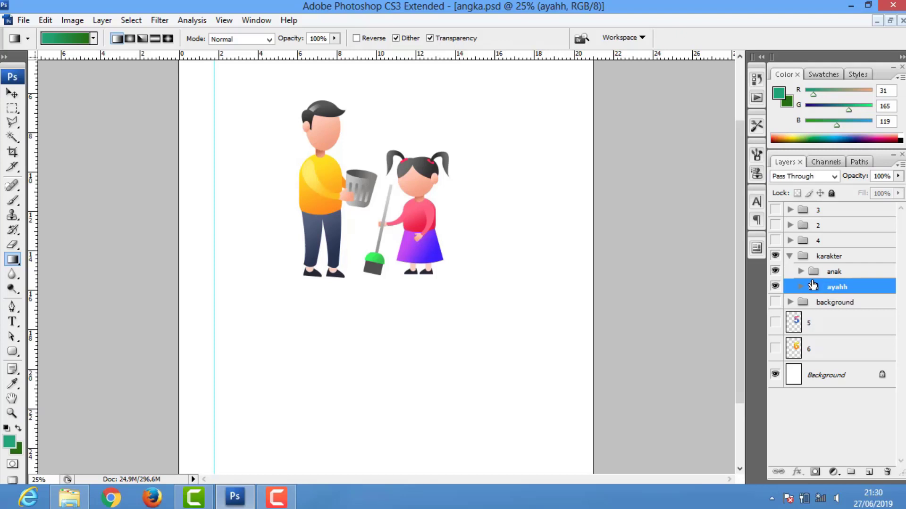
Hide karakter and outline the phone body as a 40 px rounded rectangle on a new layer
click(828, 256)
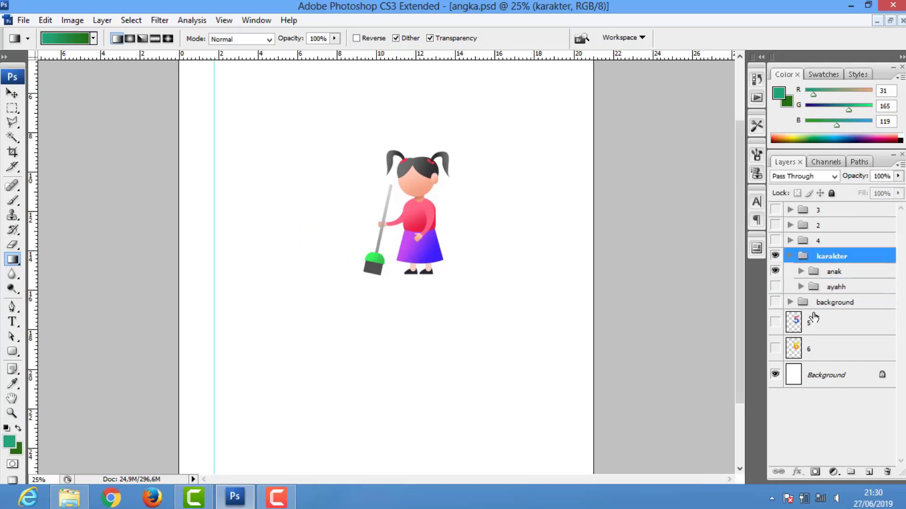
click(775, 256)
click(869, 471)
key(p)
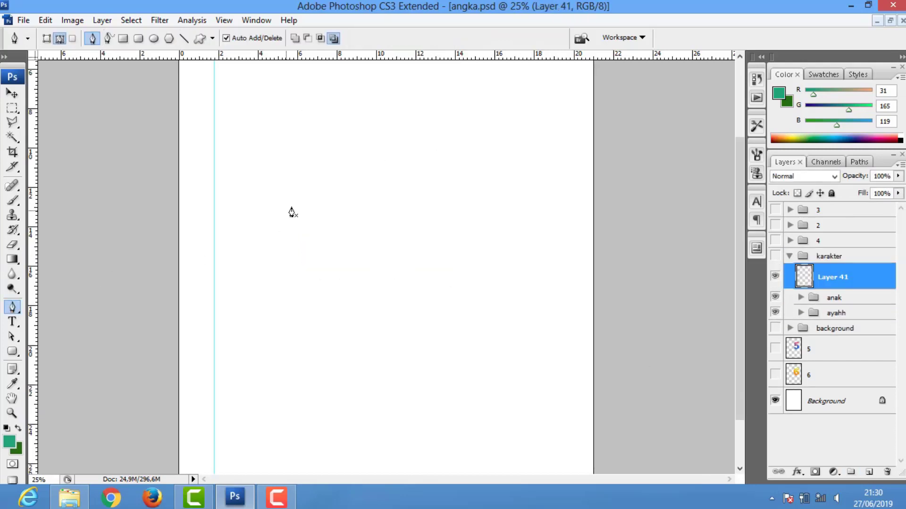
key(u)
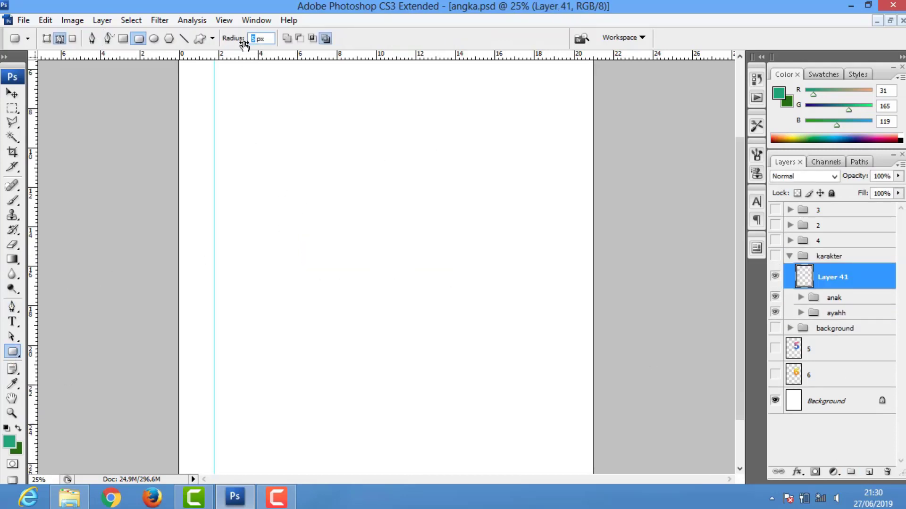
drag(244, 44, 237, 42)
text(40)
drag(280, 186, 338, 283)
Fill the phone body with a light-to-mid grey gradient
click(14, 446)
click(798, 202)
click(18, 449)
click(798, 202)
key(g)
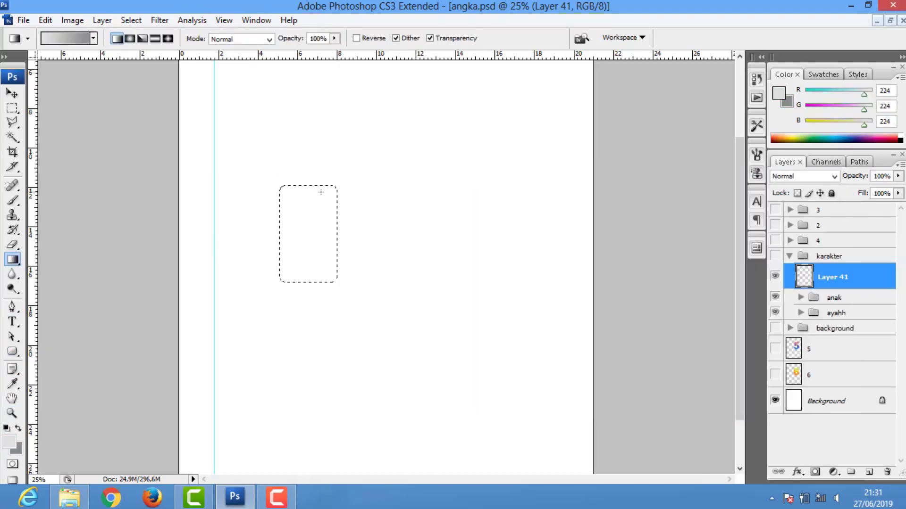
click(775, 255)
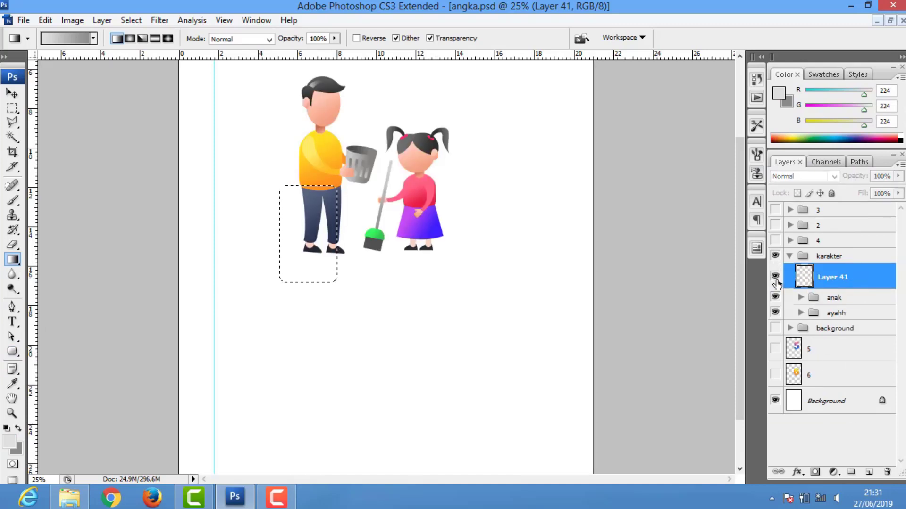
mouse_move(810, 280)
mouse_down()
mouse_move(811, 311)
mouse_move(811, 251)
mouse_up()
click(775, 282)
drag(308, 197, 308, 279)
Outline a rounded screen inside the body and gradient-fill it
key(u)
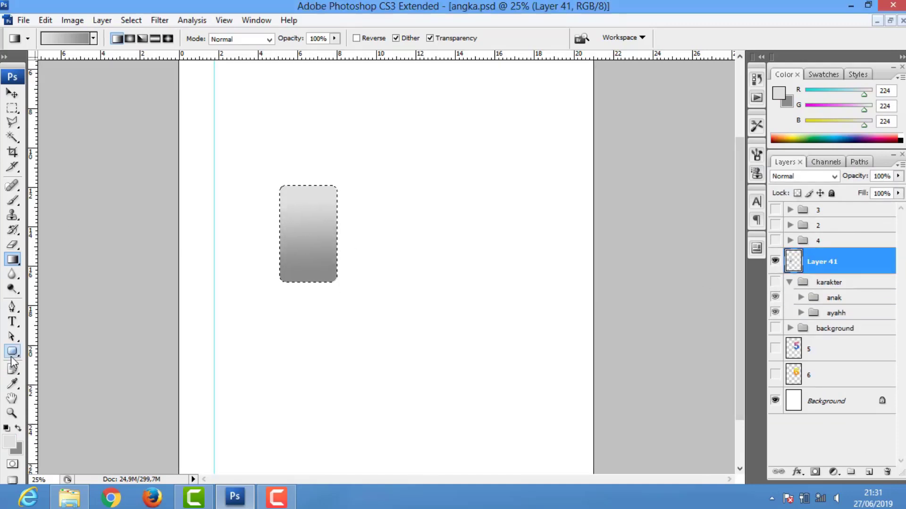
drag(289, 194, 330, 240)
key(ctrl+Return)
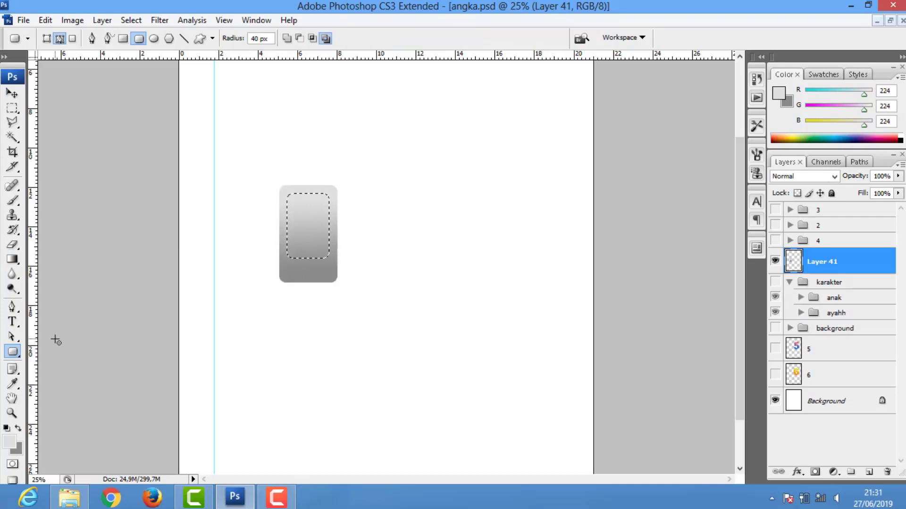
click(13, 259)
drag(307, 199, 306, 253)
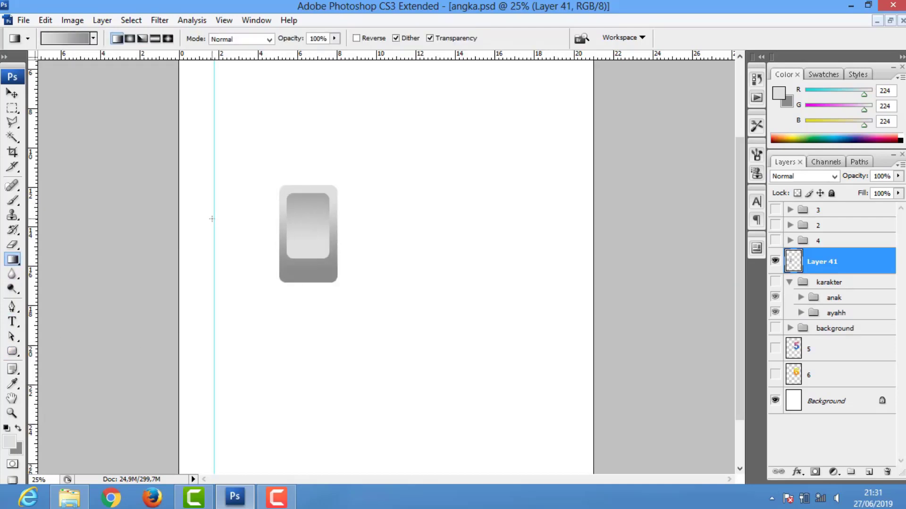
Refill the screen with a darker #666666 gradient and deselect
click(10, 442)
text(666666)
key(Return)
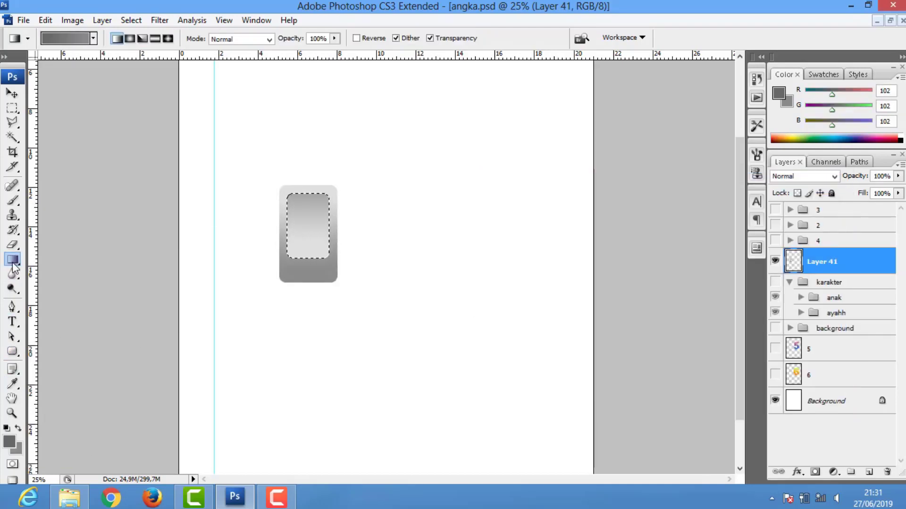
mouse_move(307, 195)
mouse_down()
mouse_move(307, 258)
mouse_move(309, 195)
mouse_up()
key(ctrl+d)
Add a round elliptical home button filled with a dark gradient on its own layer
right_click(13, 108)
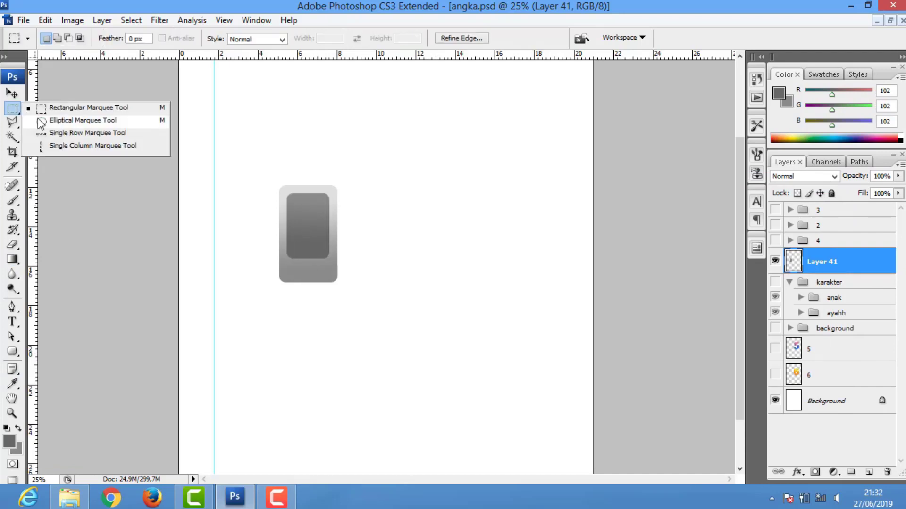
click(47, 122)
key(g)
mouse_move(307, 263)
mouse_down()
mouse_move(308, 282)
mouse_move(335, 282)
mouse_up()
key(shift+m)
key(v)
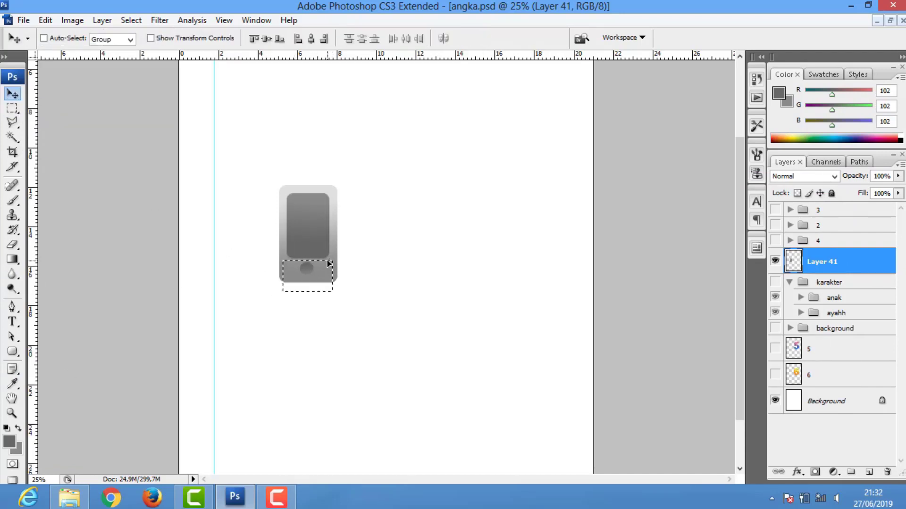
key(ctrl+alt+z)
click(870, 473)
key(g)
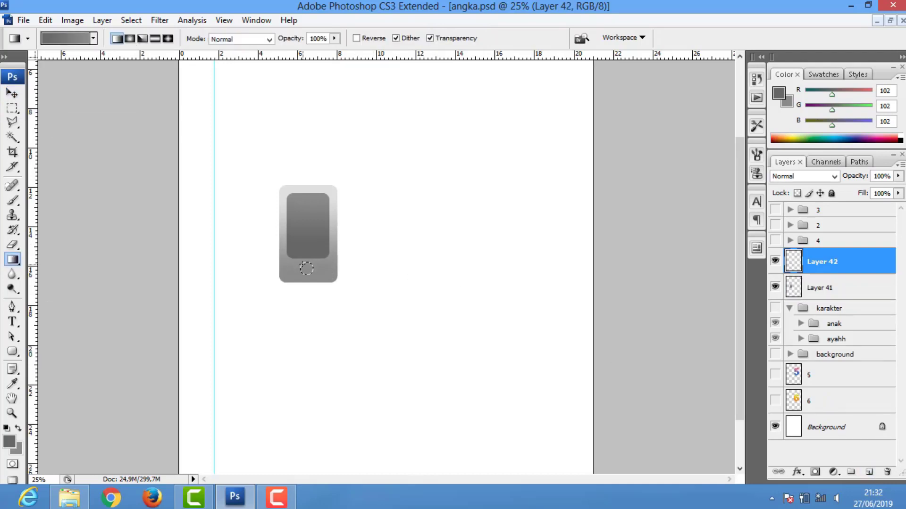
drag(307, 262, 308, 280)
key(v)
Select the phone body layer and slightly adjust its bottom with Free Transform
right_click(313, 224)
click(320, 243)
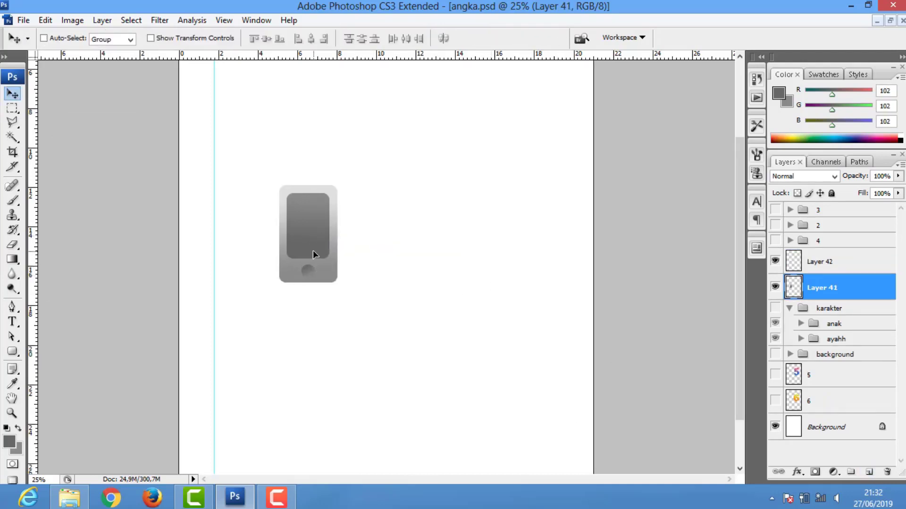
right_click(311, 270)
click(327, 276)
right_click(329, 279)
click(401, 285)
key(ctrl+t)
key(Return)
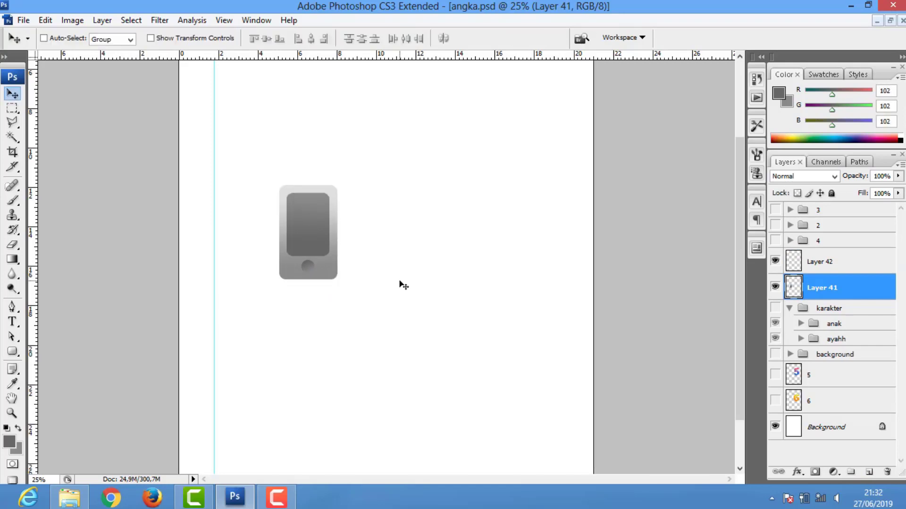
key(ctrl+plus)
On a new layer, fill a small bar with strong red
key(m)
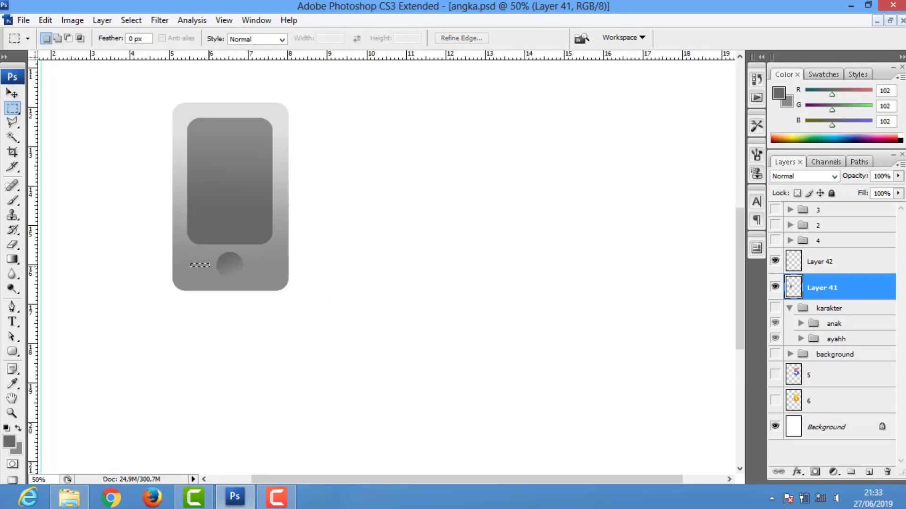
key(u)
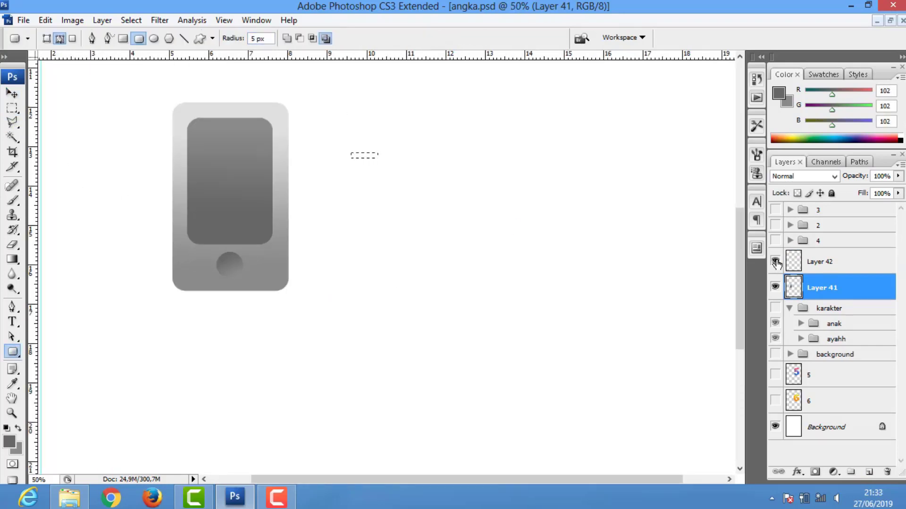
click(830, 427)
click(821, 261)
click(869, 472)
click(778, 94)
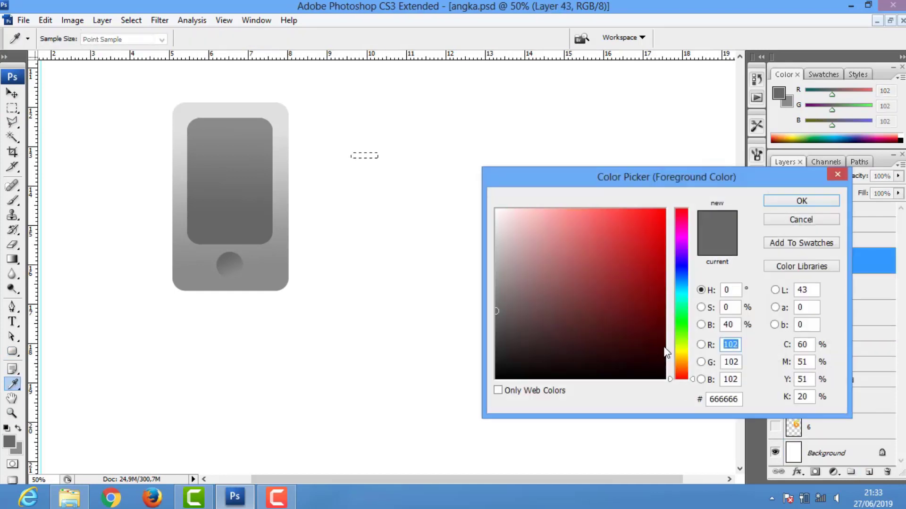
click(650, 209)
click(801, 200)
key(g)
click(364, 155)
Fill a second bar with bright green
key(m)
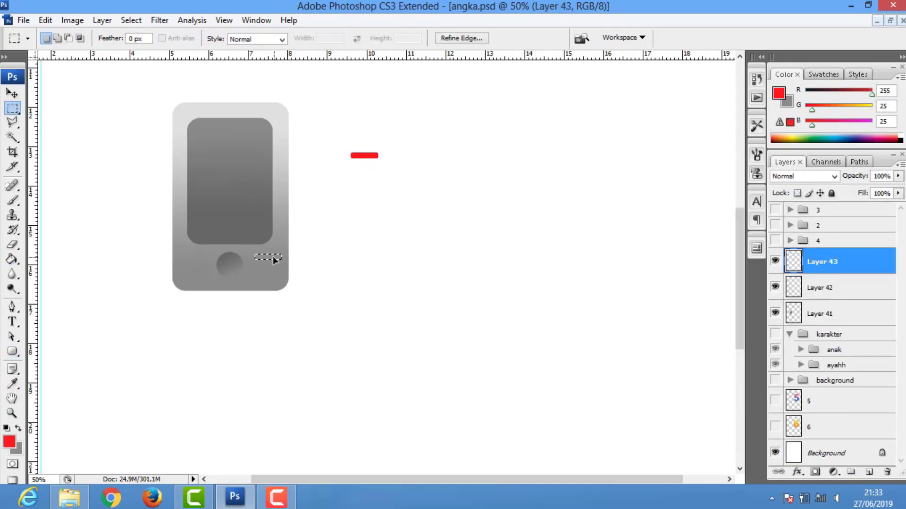
click(9, 442)
click(673, 322)
click(634, 212)
key(Return)
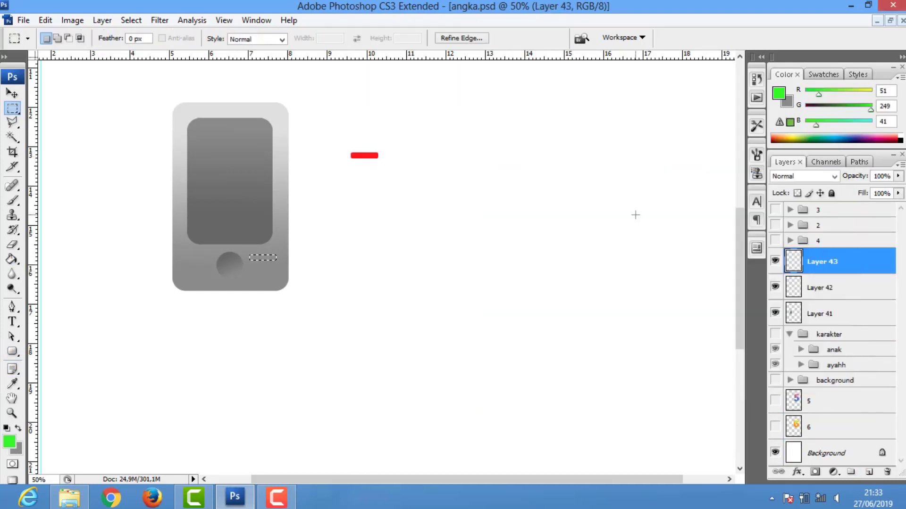
key(g)
click(263, 257)
Place the bars either side of the round button, narrower and nudged down
key(v)
drag(371, 161, 206, 265)
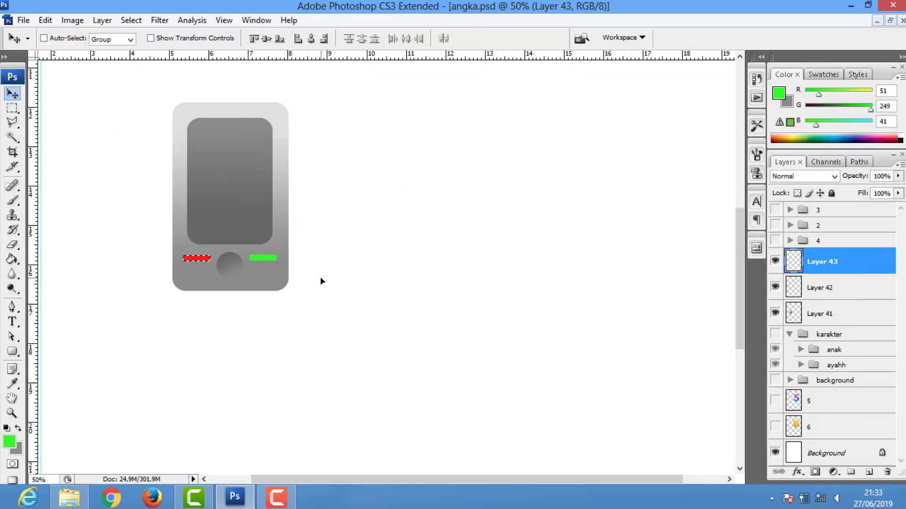
key(ctrl+d)
key(ctrl+t)
drag(277, 257, 260, 258)
key(Return)
key(shift+Down)
key(shift+Down)
key(shift+Down)
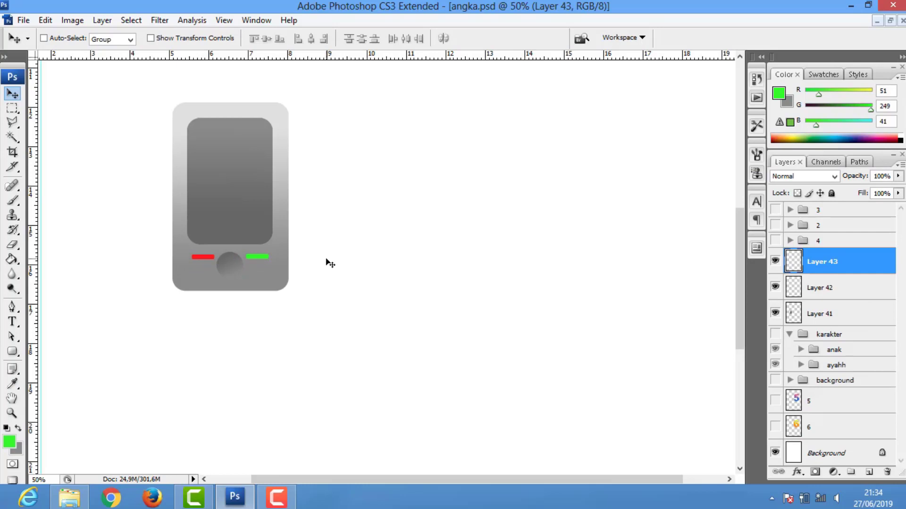
Merge the phone layers into one and tilt the phone about 18 degrees
shift+click(792, 314)
key(ctrl+e)
key(ctrl+t)
drag(368, 220, 368, 172)
key(Return)
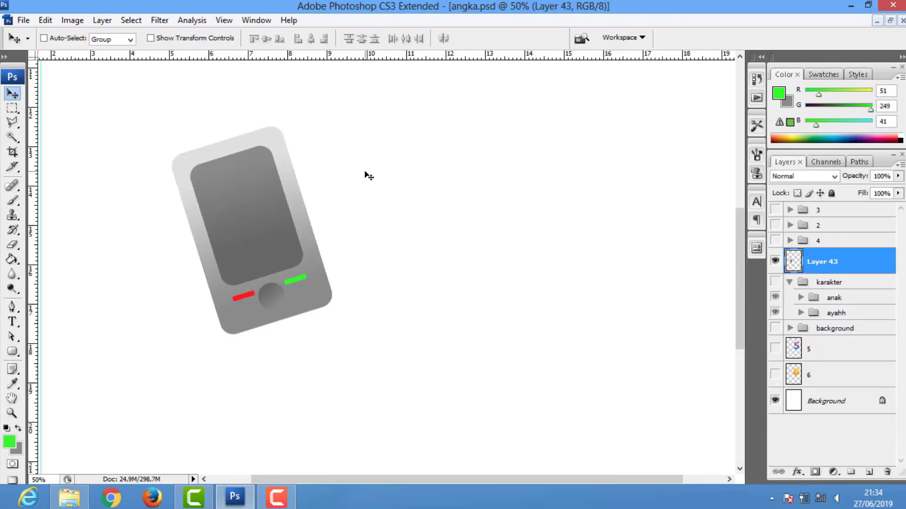
scroll(334, 231, right, 1)
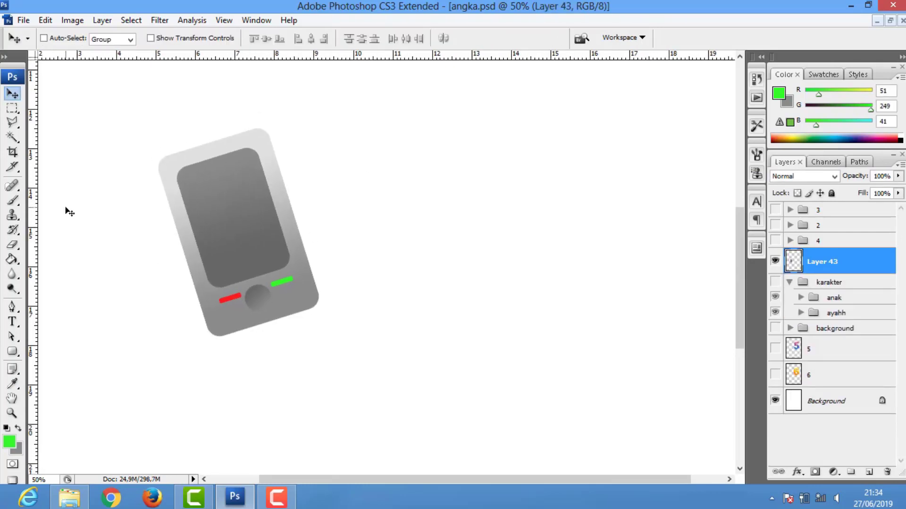
click(15, 310)
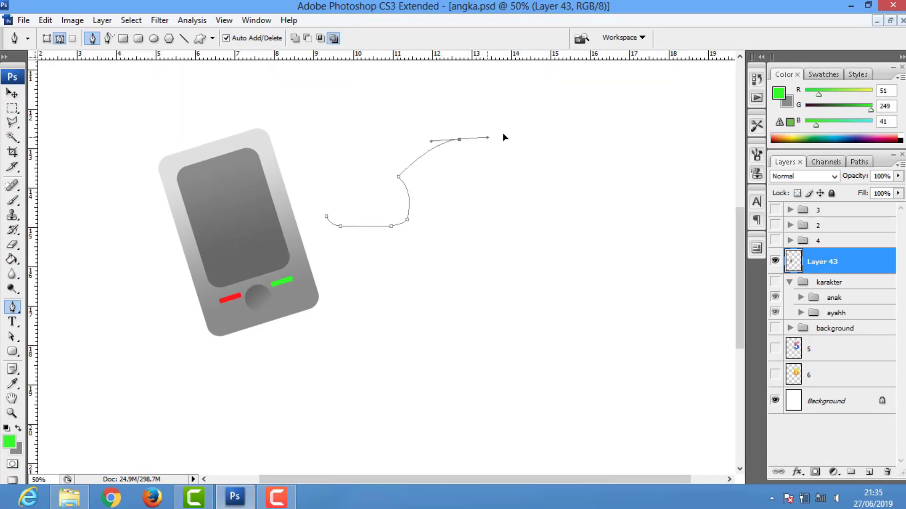
Close the curved half-arch path and fill it green on a new layer
click(459, 140)
click(459, 113)
mouse_move(327, 216)
mouse_down()
mouse_move(322, 310)
mouse_move(297, 327)
mouse_up()
click(867, 472)
key(ctrl+Return)
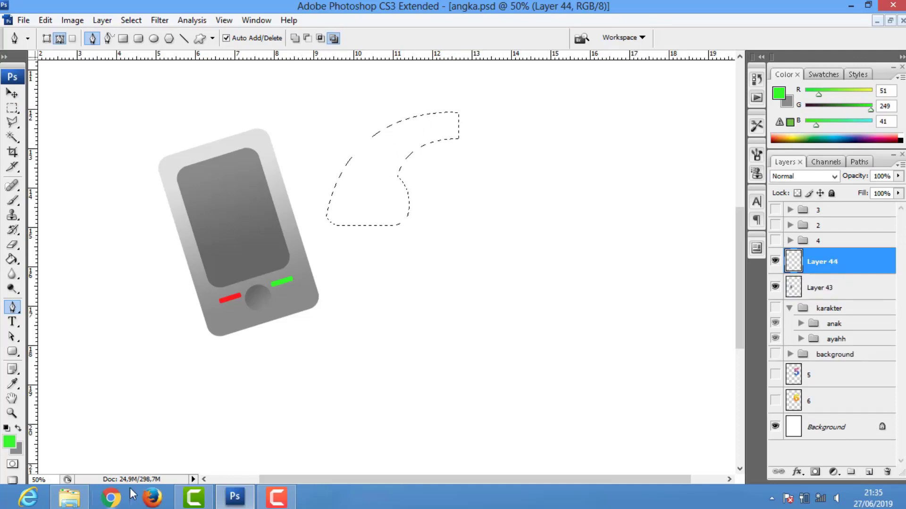
click(370, 190)
key(ctrl+d)
Duplicate and flip the half-arch, then merge both halves into a full arch
key(ctrl+j)
key(ctrl+t)
key(Return)
drag(488, 207, 597, 207)
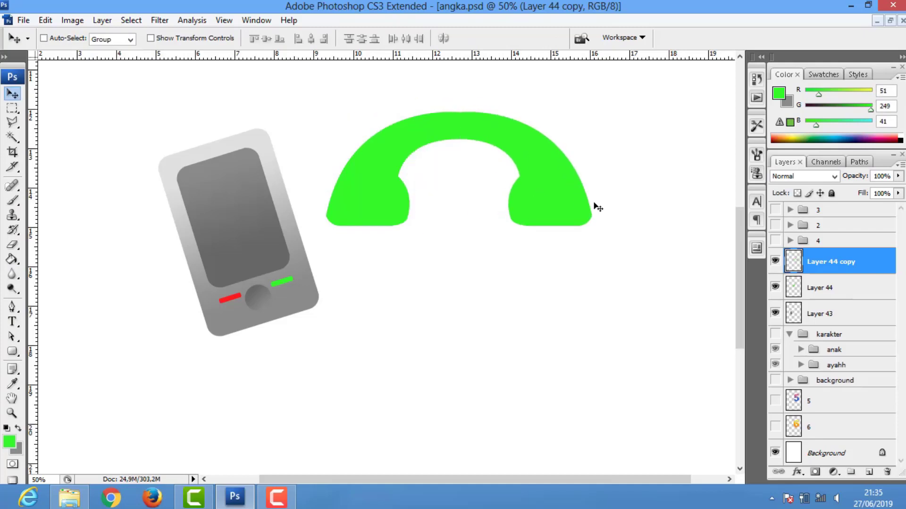
ctrl+click(792, 287)
key(ctrl+e)
Fill the arch with a light grey gradient
click(10, 442)
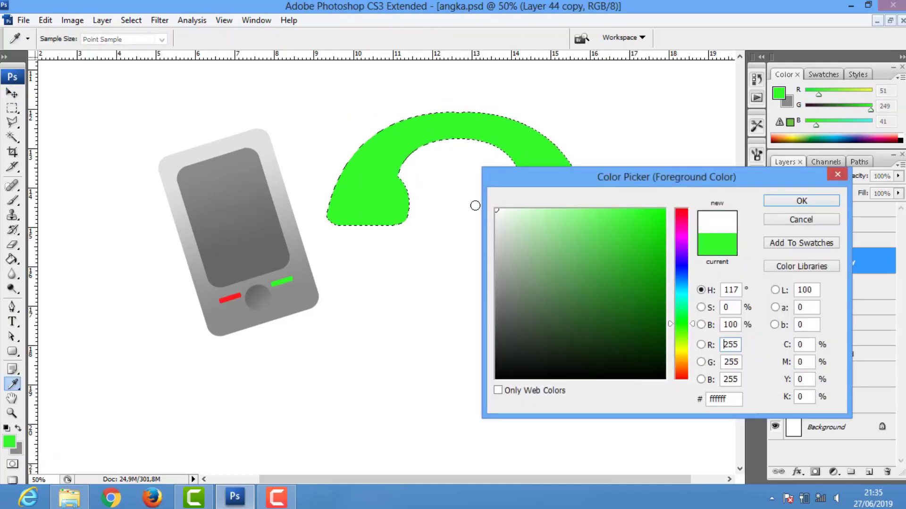
click(800, 200)
key(shift+g)
mouse_move(340, 142)
mouse_down()
mouse_move(536, 171)
mouse_move(417, 123)
mouse_move(434, 137)
mouse_up()
Rotate the grey handset into position beside the phone
key(ctrl+t)
key(Return)
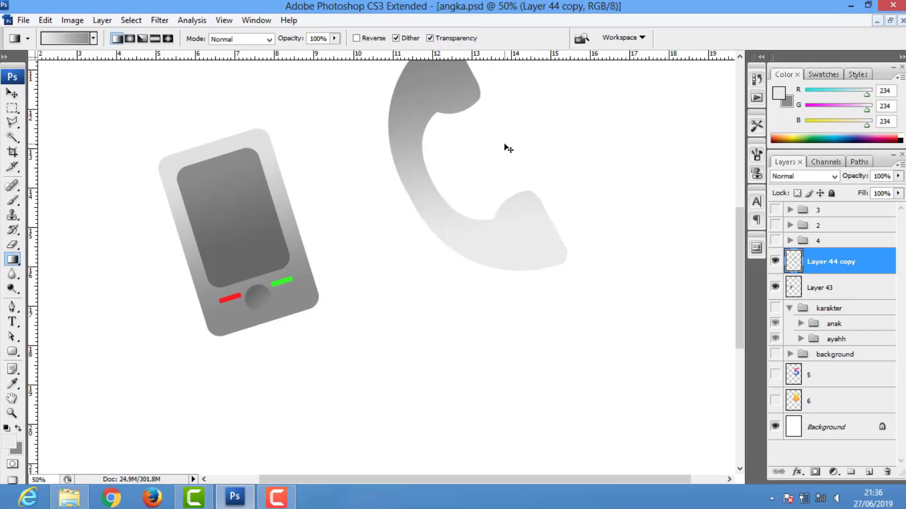
key(ctrl+t)
key(Return)
key(ctrl+t)
drag(434, 303, 550, 162)
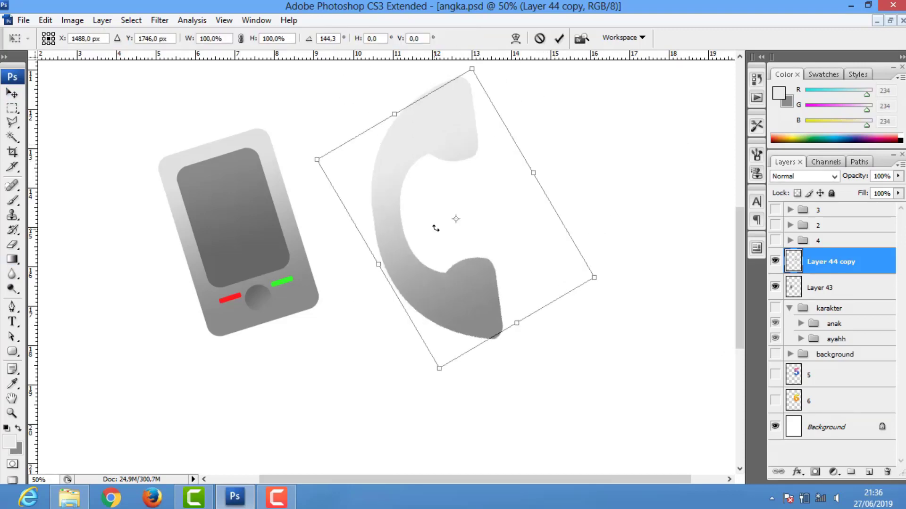
key(Return)
Flip the handset upright into a D shape and zoom out to 25%
key(ctrl+t)
right_click(484, 241)
click(485, 234)
key(Return)
key(v)
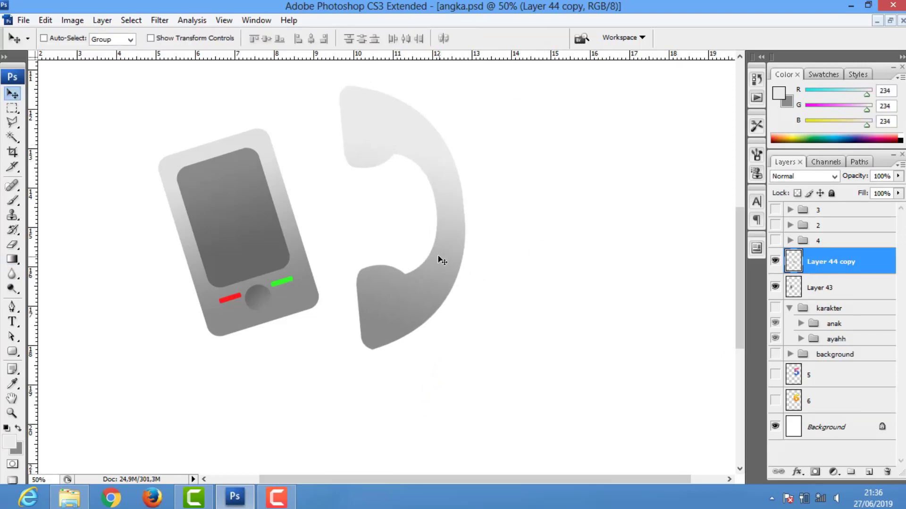
key(ctrl+minus)
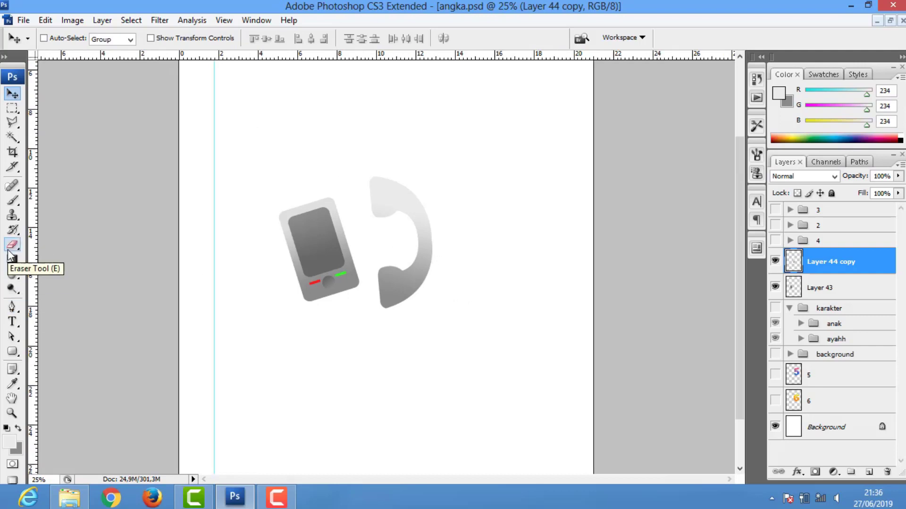
Draw a rounded-rectangle hat crown on a new layer and fill it with an orange-to-red gradient
click(13, 352)
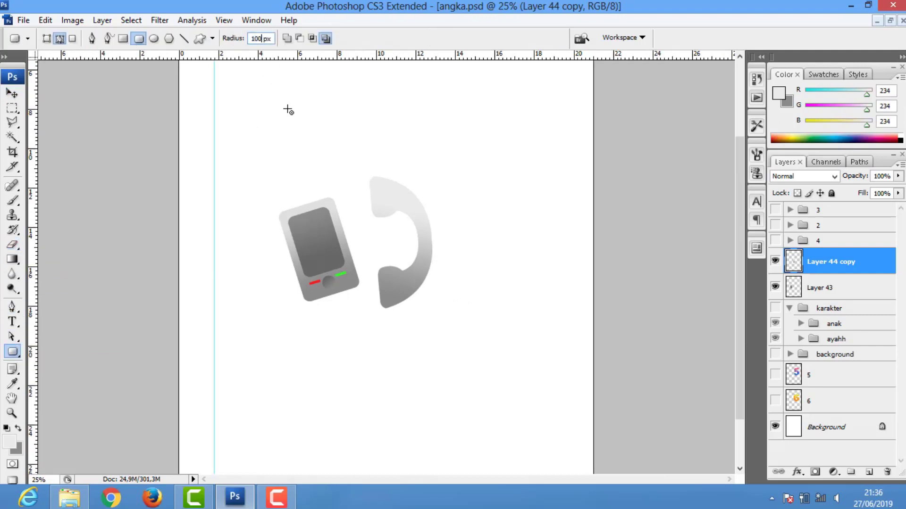
drag(289, 87, 385, 164)
click(868, 473)
key(ctrl+Return)
click(9, 441)
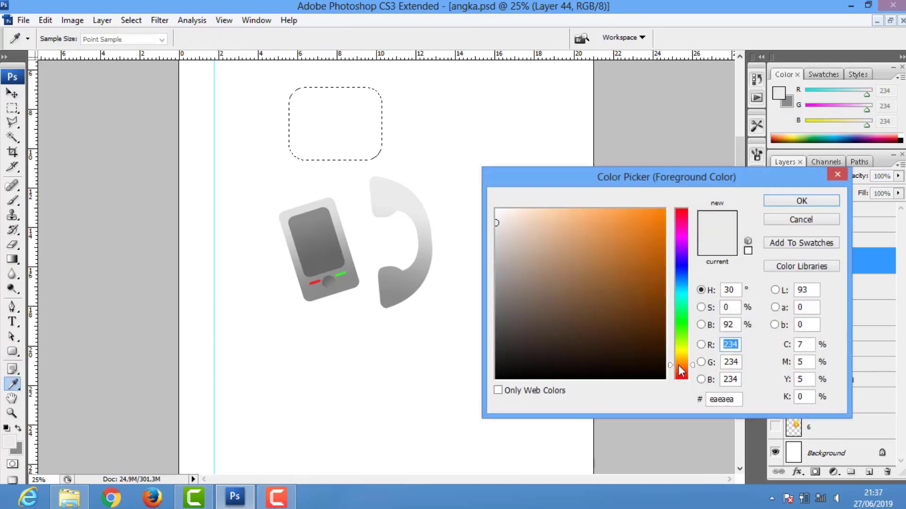
click(660, 211)
click(801, 200)
click(15, 448)
click(642, 227)
click(801, 200)
click(13, 259)
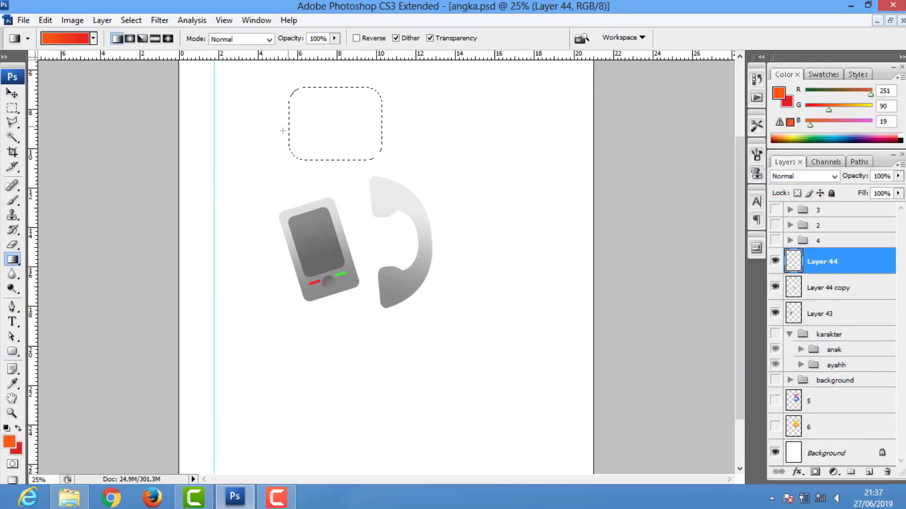
drag(336, 87, 336, 160)
Free Transform the crown into a tapered hat top
key(ctrl+t)
scroll(385, 88, up, 3)
drag(383, 197, 368, 207)
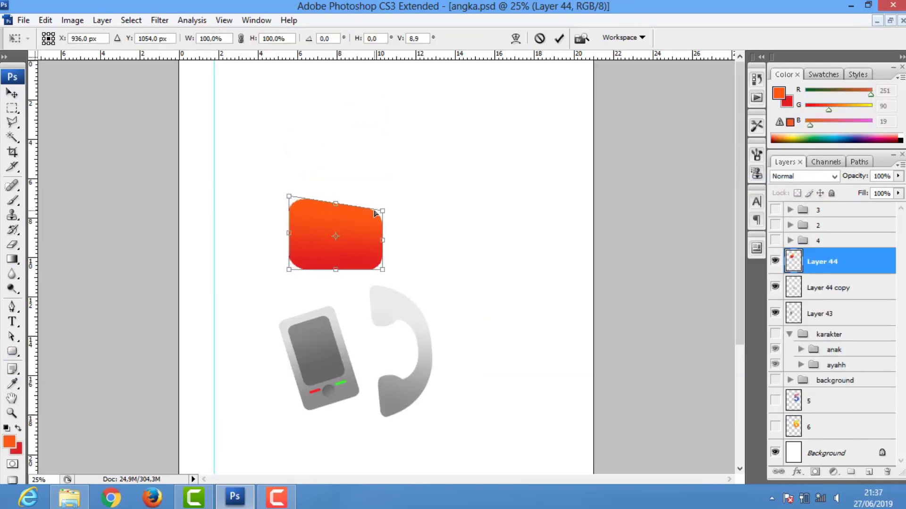
drag(300, 193, 302, 205)
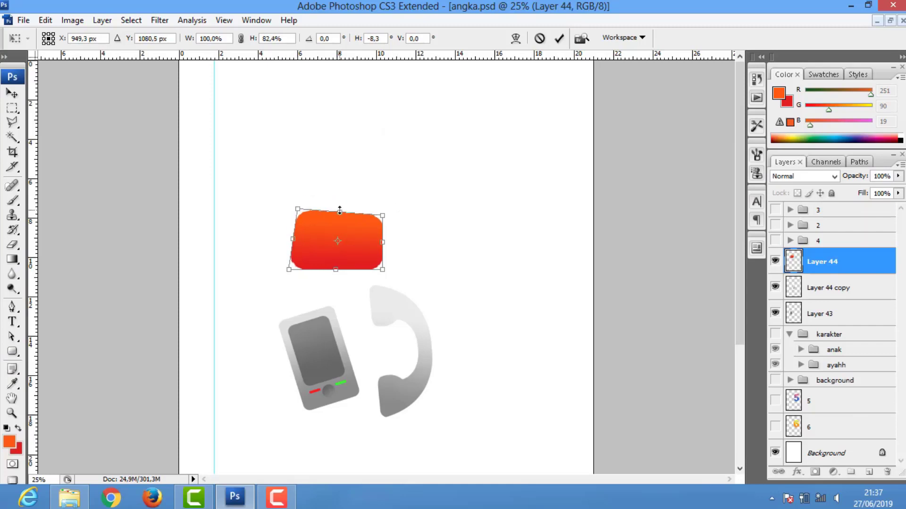
key(Return)
Place a duplicate crown to the right and try a light blue, keeping the colour unchanged
key(v)
mouse_move(339, 243)
mouse_down()
mouse_move(321, 163)
mouse_move(449, 163)
mouse_up()
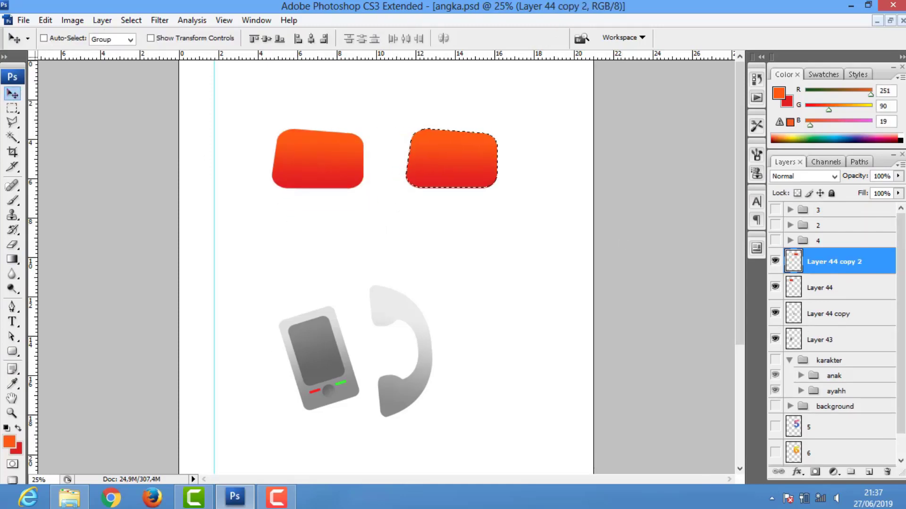
click(9, 442)
click(626, 204)
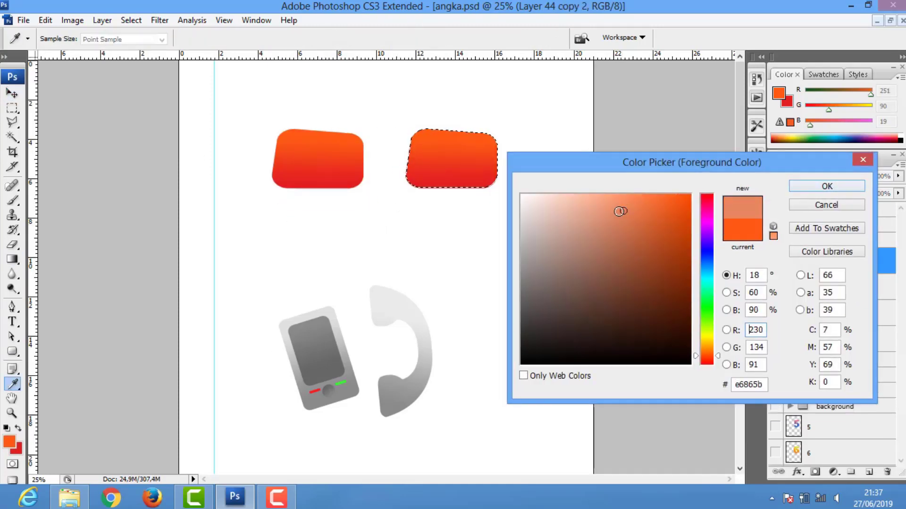
click(533, 214)
drag(533, 214, 587, 231)
click(707, 267)
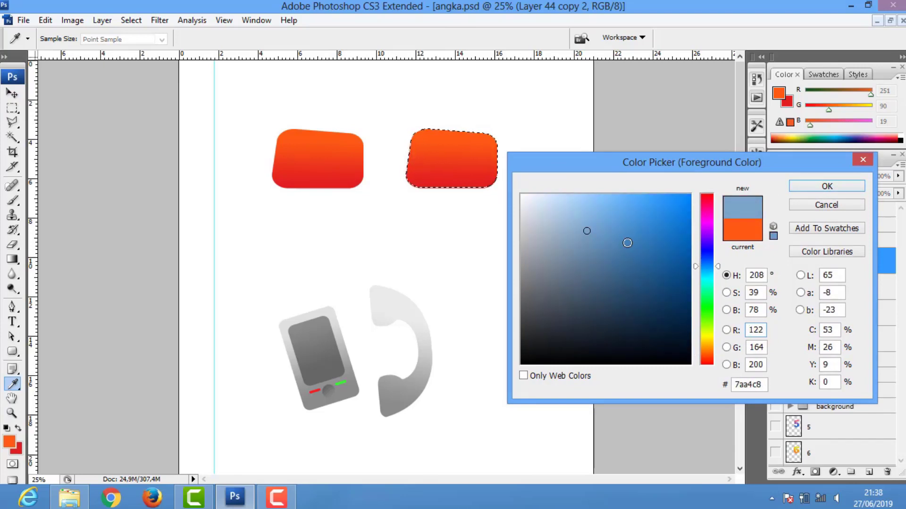
click(862, 160)
key(ctrl+d)
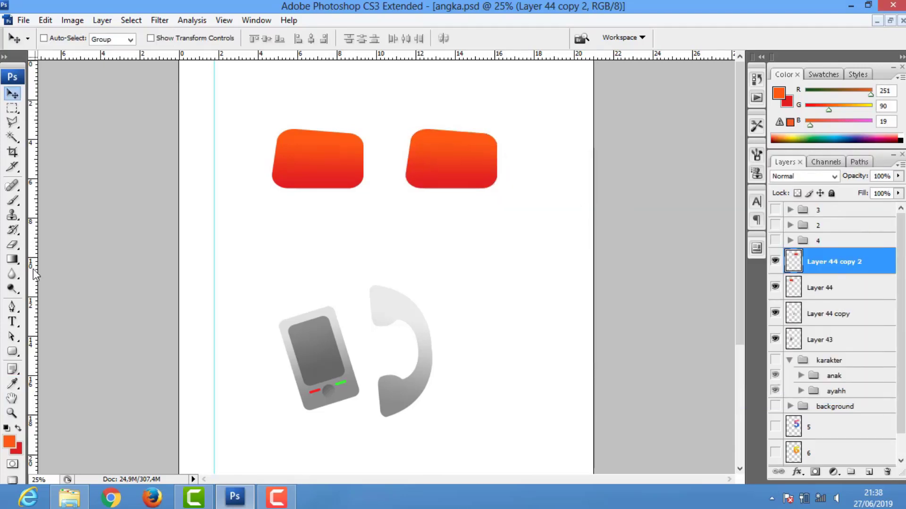
Draw a curved brim under the crown with the Pen and gradient-fill it on a new layer
key(p)
drag(310, 197, 384, 198)
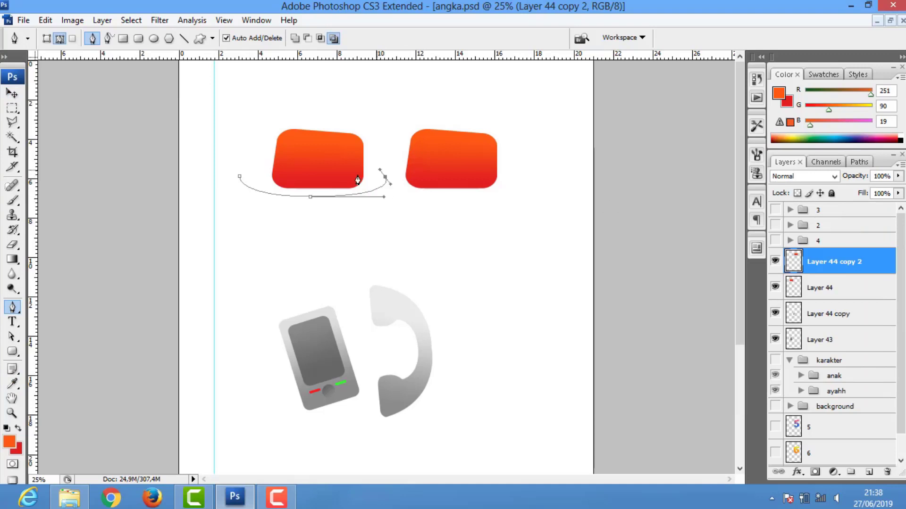
drag(266, 168, 310, 193)
click(241, 196)
key(ctrl+Return)
key(g)
key(ctrl+shift+alt+n)
Add a small rounded yellow badge on its own layer, tucked behind the brim
key(u)
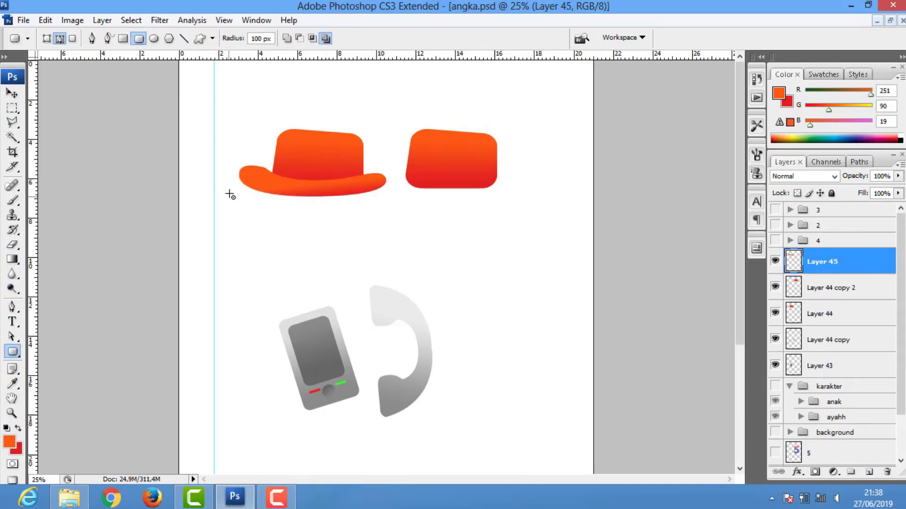
key(ctrl+Return)
key(ctrl+shift+alt+n)
click(9, 442)
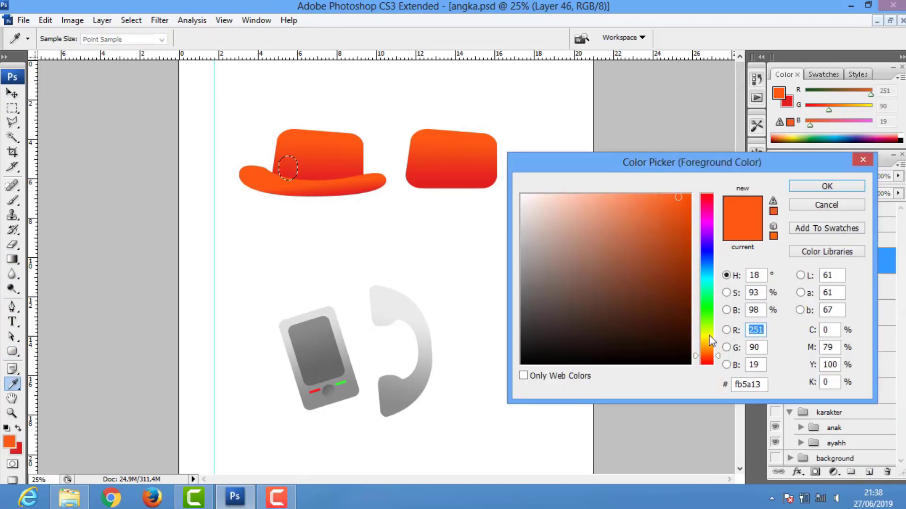
click(827, 184)
key(g)
drag(296, 200, 300, 217)
key(ctrl+d)
key(ctrl+bracketleft)
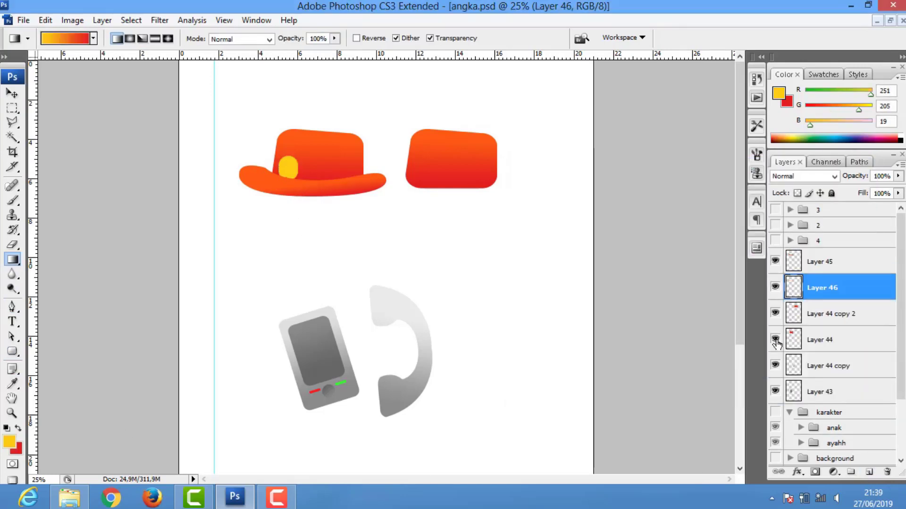
Delete the spare duplicate crown and merge the hat pieces into one layer
shift+click(781, 336)
click(775, 313)
key(ctrl+e)
Outline the blue cap's crown with the Pen and turn it into a selection
click(13, 306)
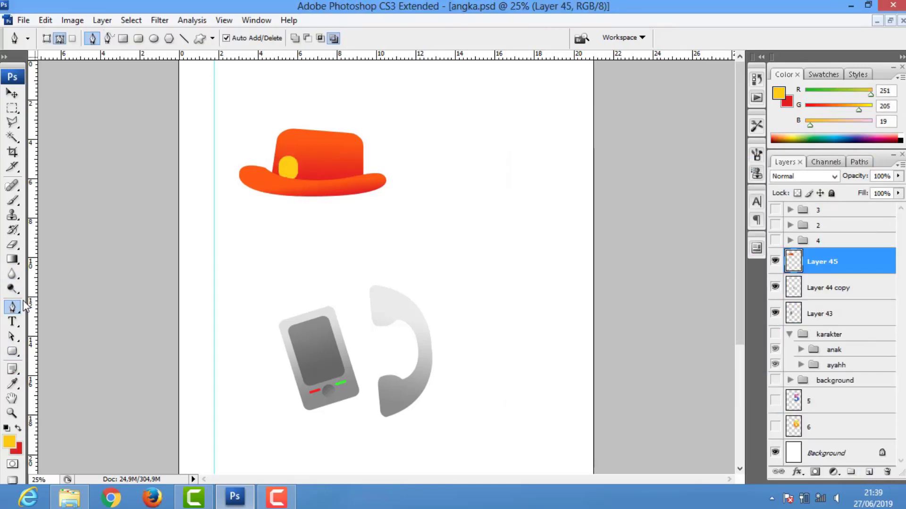
click(459, 154)
drag(475, 153, 484, 163)
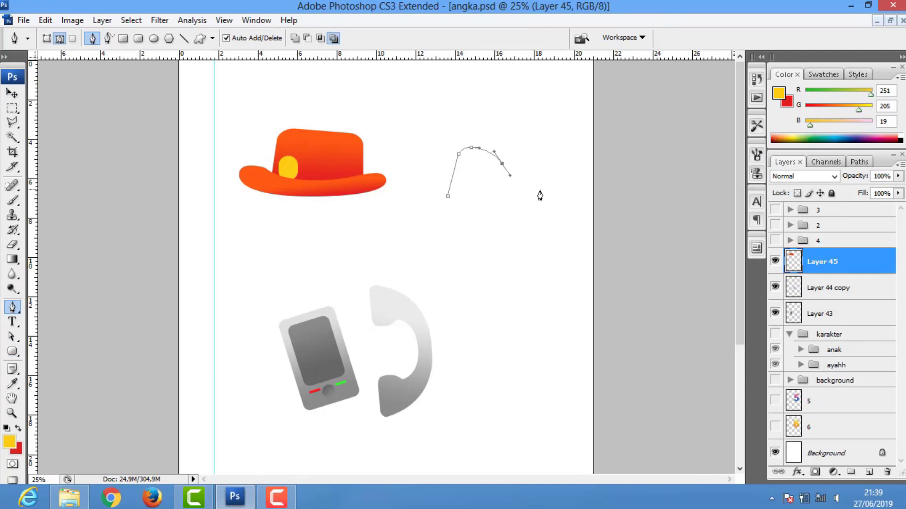
click(12, 337)
key(ctrl+Return)
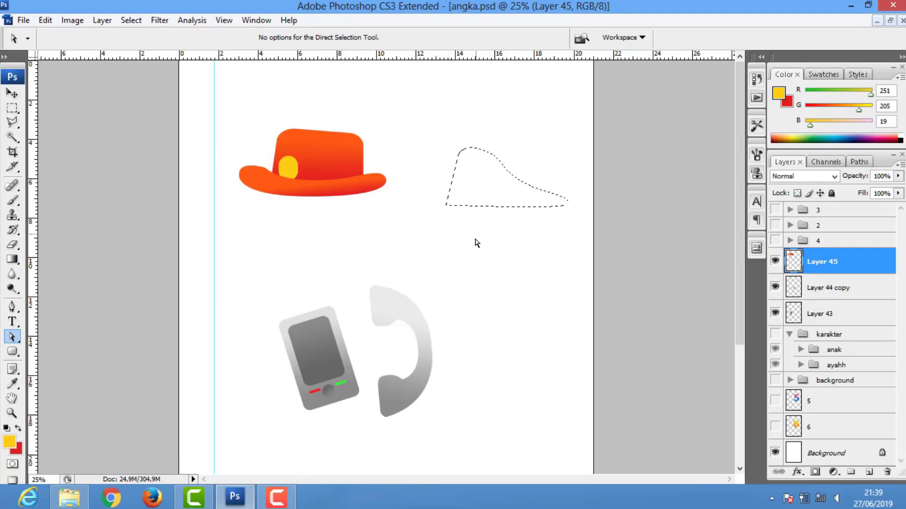
Fill the cap on a new layer with a blue-to-deeper-blue gradient
key(i)
click(9, 442)
click(707, 255)
click(826, 187)
click(16, 448)
click(672, 252)
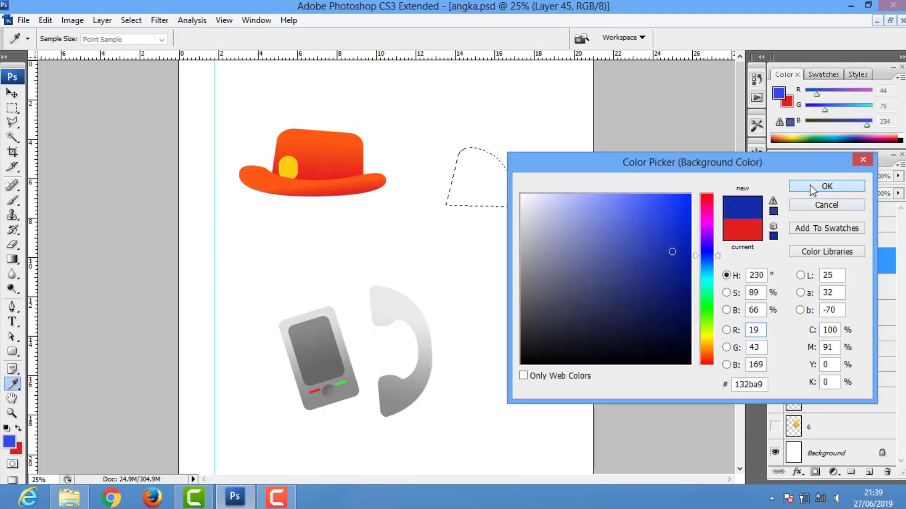
click(826, 187)
key(g)
click(868, 471)
drag(481, 148, 481, 208)
key(m)
Fill a strip along the cap's bottom edge with dark navy as its band
drag(427, 220, 587, 200)
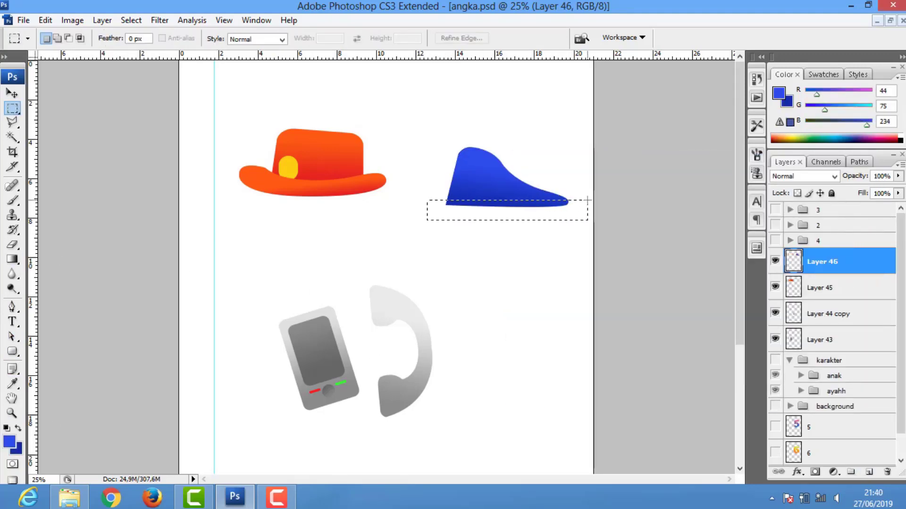
click(9, 442)
click(647, 320)
click(835, 184)
key(shift+g)
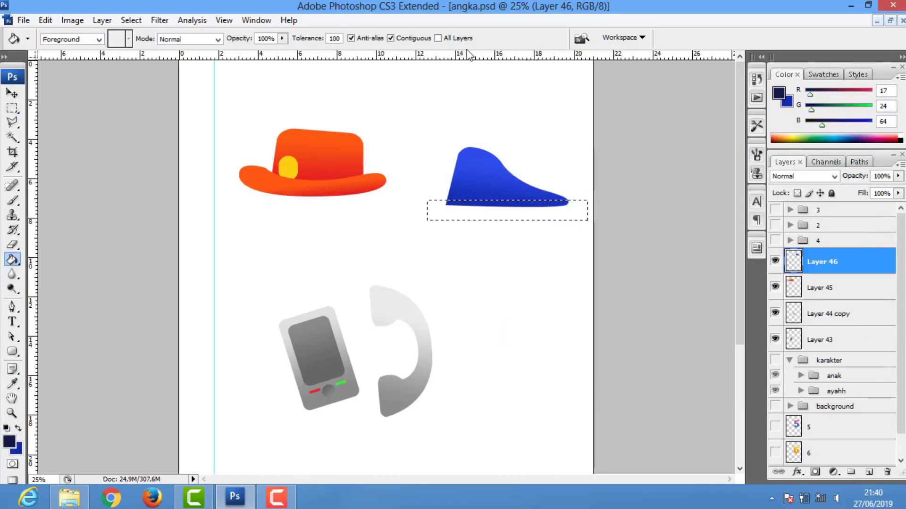
click(490, 203)
key(ctrl+d)
Draw a peaked visor with a blue gradient on a new layer placed below the cap
click(869, 472)
key(p)
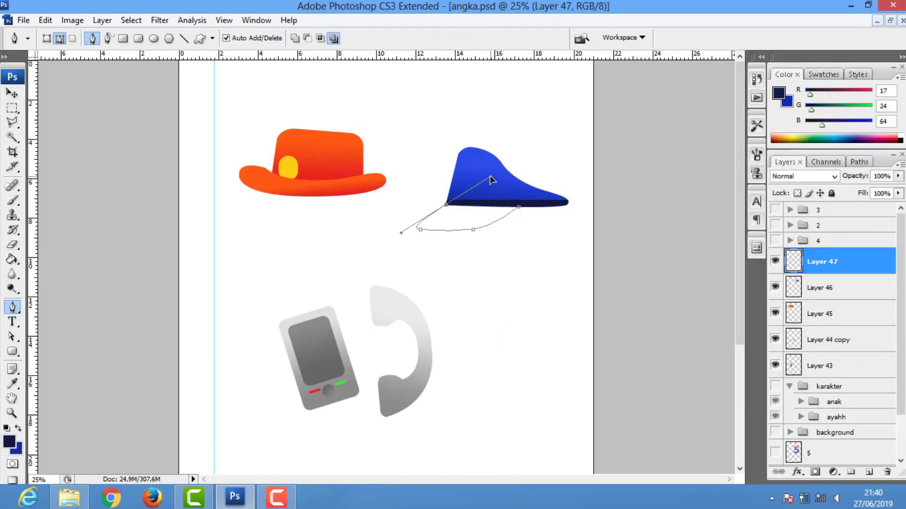
click(12, 446)
key(g)
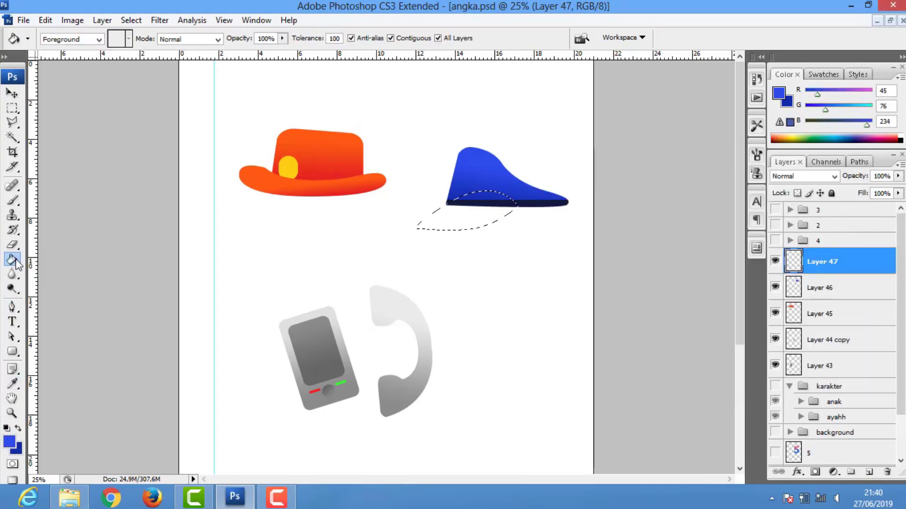
key(shift+g)
drag(472, 198, 443, 226)
key(ctrl+d)
mouse_move(821, 262)
mouse_down()
mouse_move(800, 291)
mouse_move(783, 289)
mouse_up()
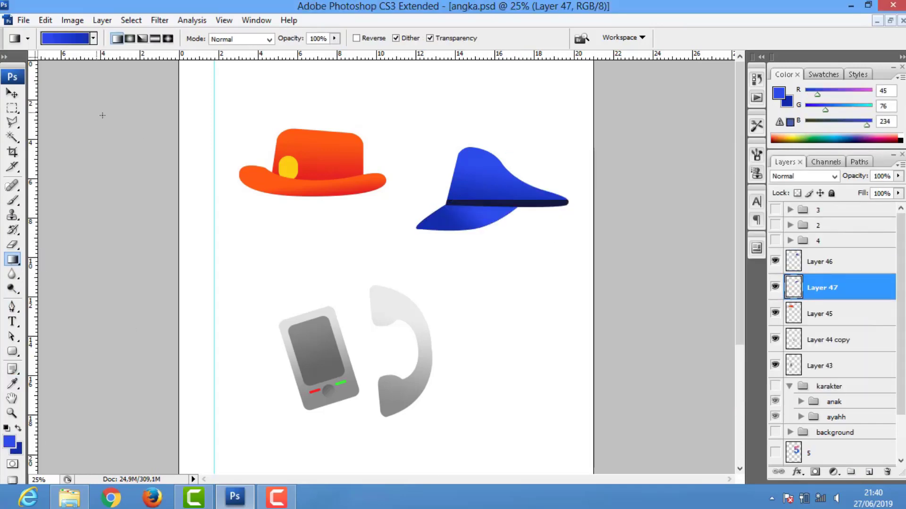
Make a square cap badge filled with yellow sampled from the orange hat's badge
key(m)
key(ctrl+shift+alt+n)
click(778, 92)
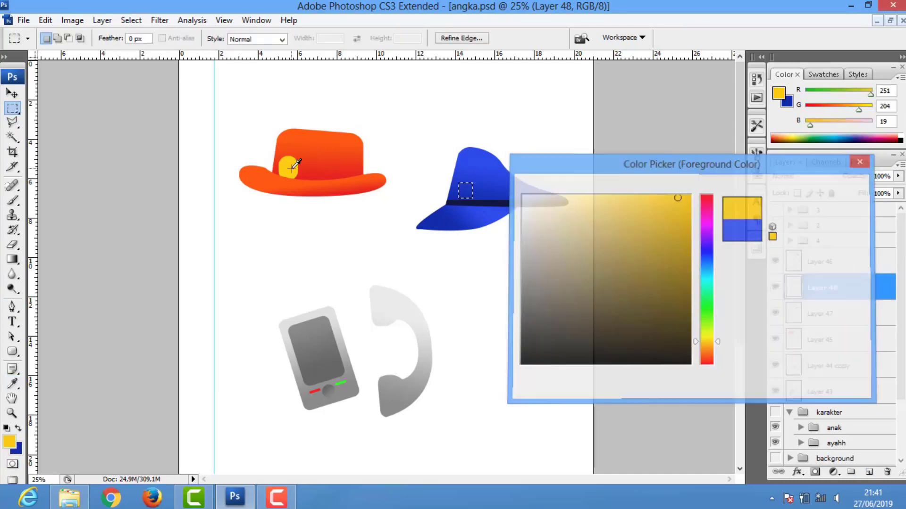
key(Return)
key(g)
key(alt+BackSpace)
key(ctrl+d)
Slant the yellow badge to match the cap and merge the cap pieces into one layer
key(ctrl+t)
drag(476, 183, 475, 189)
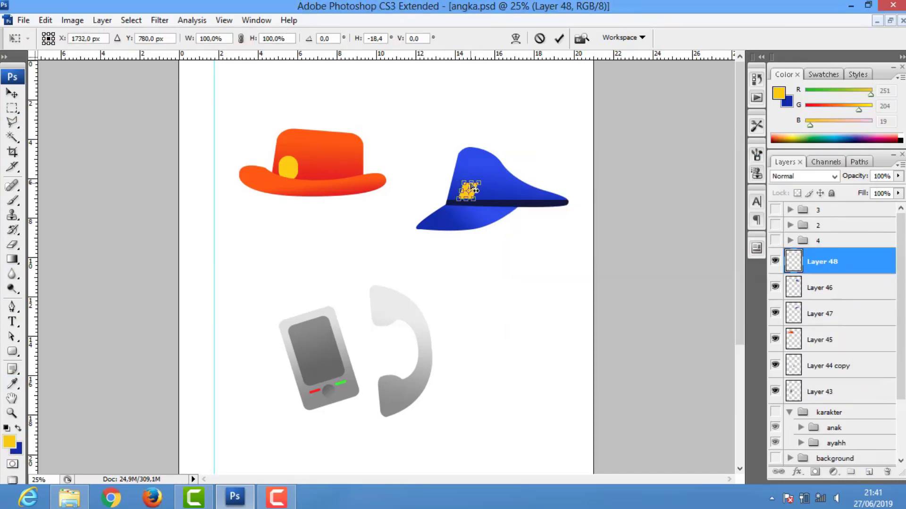
key(Return)
key(v)
shift+click(788, 309)
key(ctrl+e)
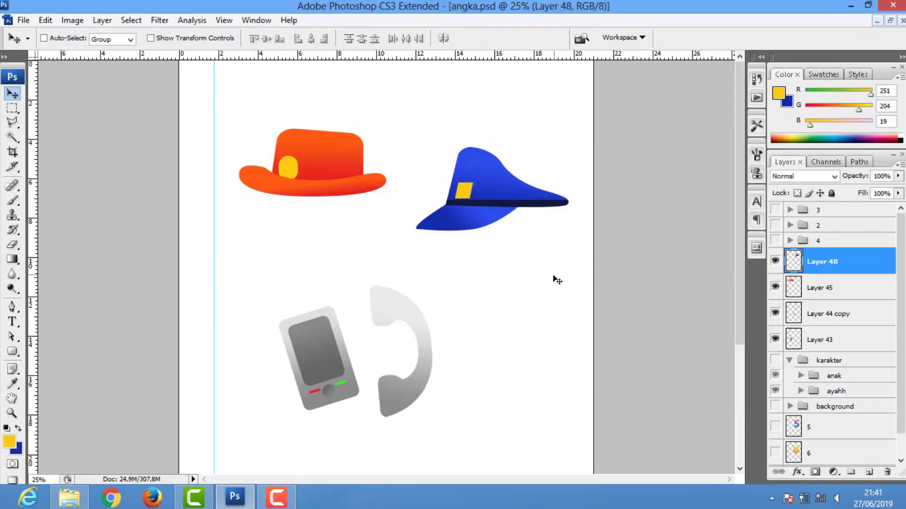
Outline a rounded rectangle box shape above the phone
key(m)
key(u)
drag(250, 234, 401, 338)
key(i)
click(8, 442)
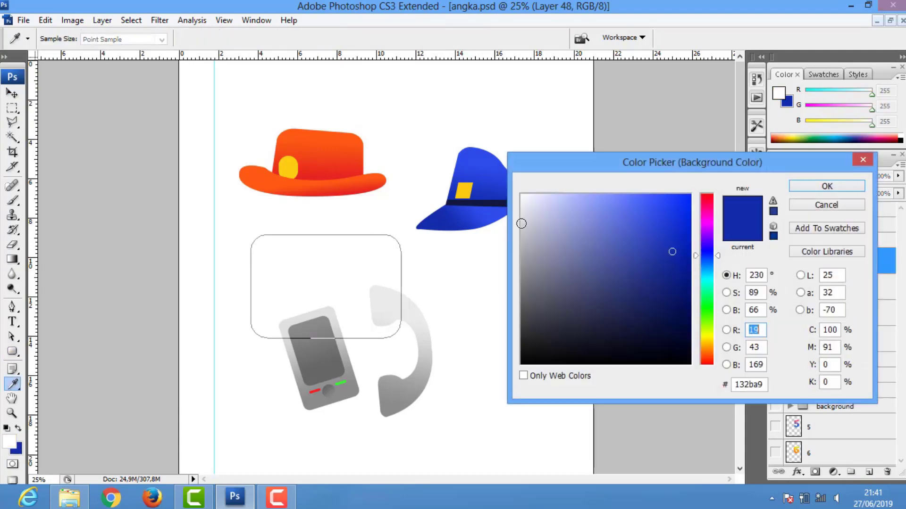
Fill the rounded box shape on a new layer with a white-to-light-grey gradient and skew it
click(521, 214)
click(827, 186)
click(869, 472)
key(ctrl+Return)
key(g)
drag(321, 249, 320, 333)
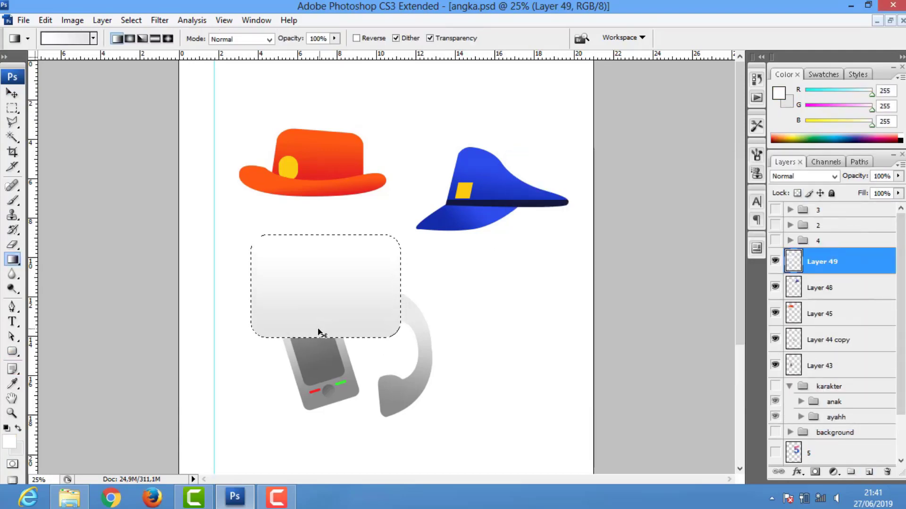
key(ctrl+t)
drag(326, 234, 344, 238)
key(Return)
key(ctrl+d)
Hide the white page background and duplicate the box face as a horizontally flipped copy
scroll(830, 330, down, 2)
click(775, 453)
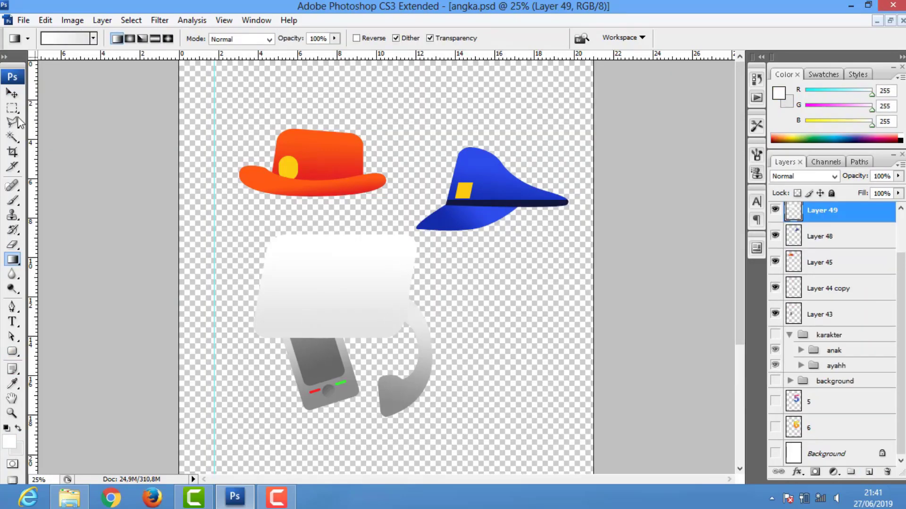
key(v)
key(ctrl+j)
key(ctrl+t)
right_click(355, 279)
click(393, 446)
key(Return)
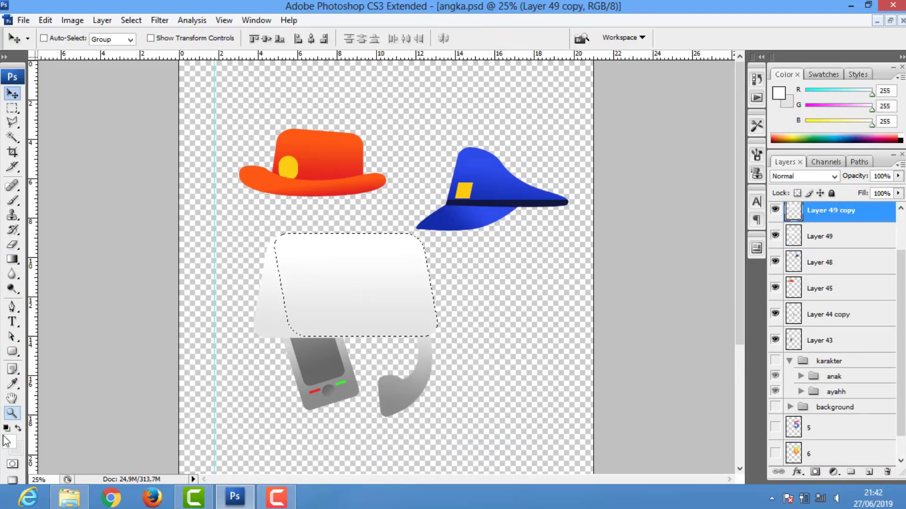
Fill the flipped copy mid grey and send it behind the front face as the box side
click(7, 441)
click(827, 184)
key(g)
key(alt+BackSpace)
key(ctrl+bracketleft)
key(ctrl+d)
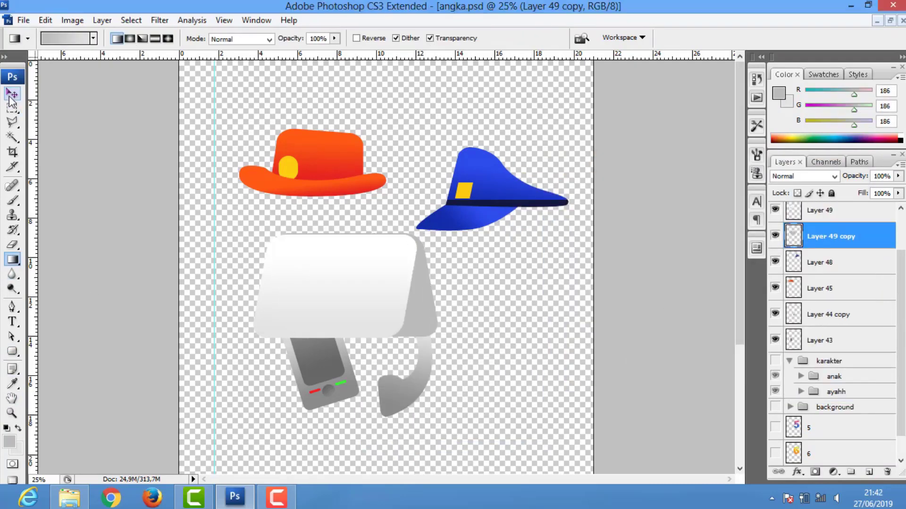
Draw a red bar on a new layer across the box front
click(12, 95)
click(12, 108)
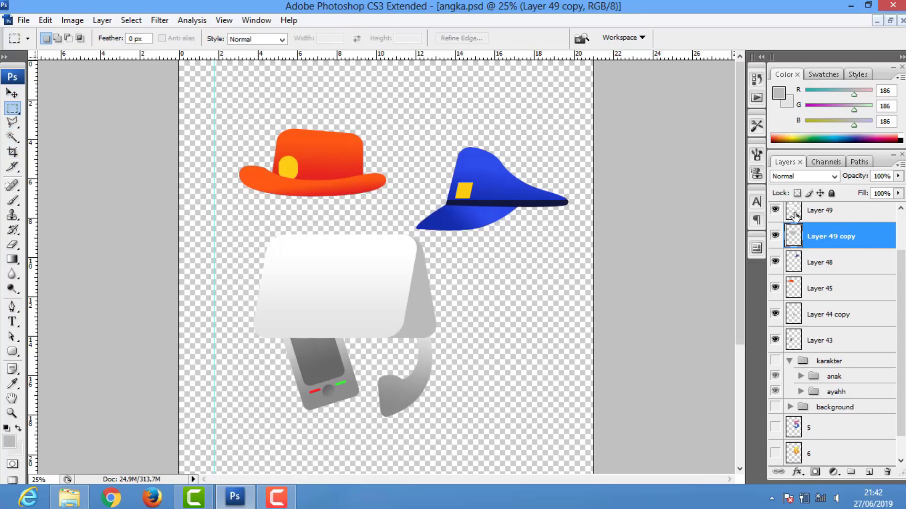
click(868, 471)
drag(299, 279, 363, 297)
key(i)
click(9, 442)
click(676, 208)
key(Return)
key(alt+BackSpace)
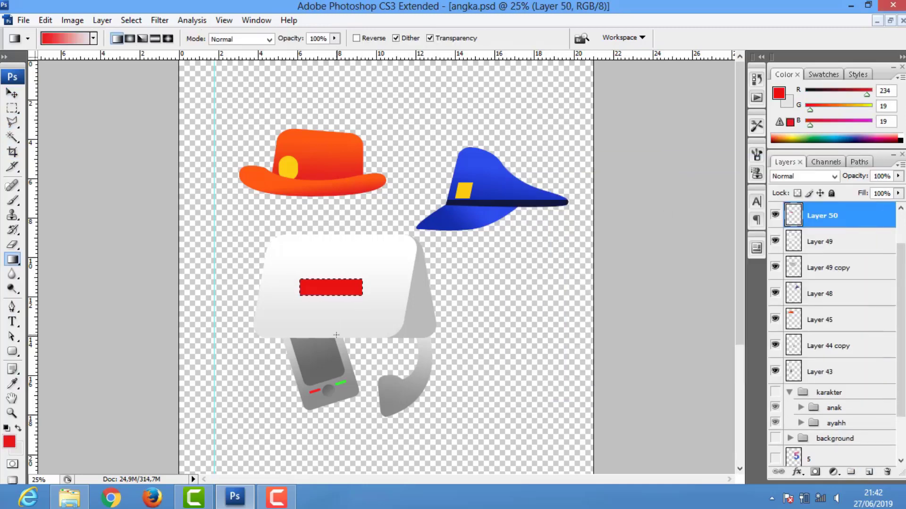
Duplicate the red bar upright into a cross, merge it, and skew it to match the box face
key(ctrl+d)
key(t)
key(v)
mouse_move(329, 290)
mouse_down()
mouse_move(326, 273)
mouse_move(335, 300)
mouse_up()
key(ctrl+t)
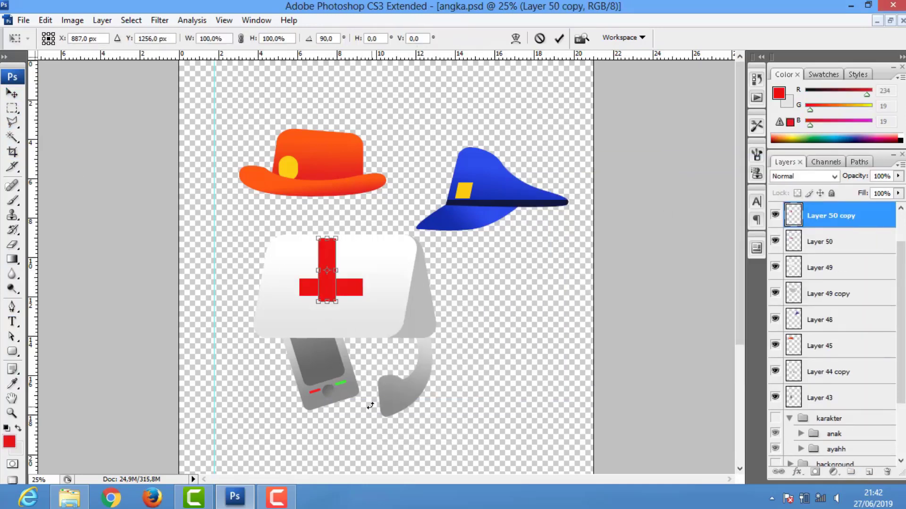
key(Return)
shift+click(797, 243)
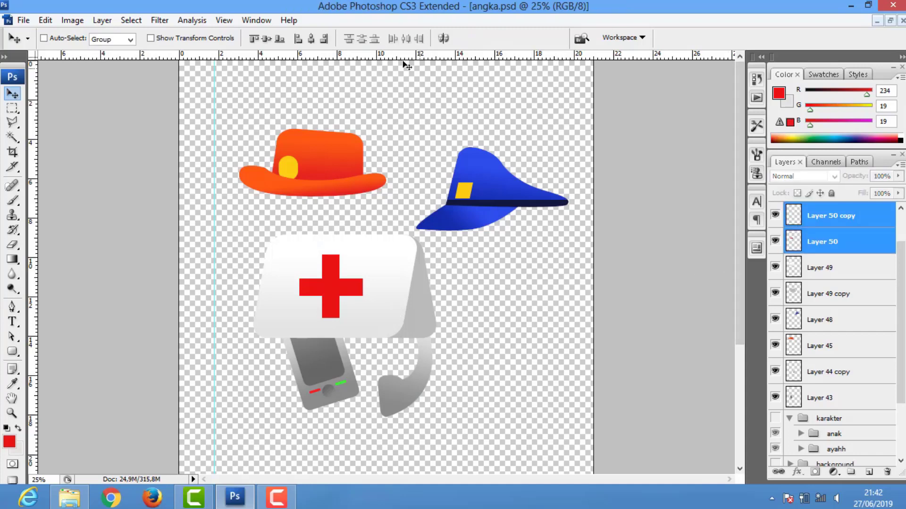
key(ctrl+e)
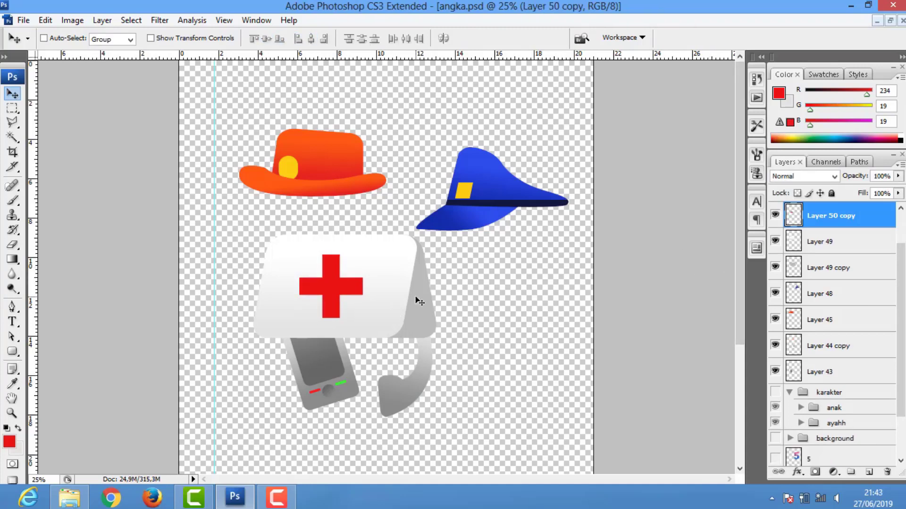
key(ctrl+t)
drag(334, 255, 341, 258)
key(Return)
Merge the box with its cross, shift the medical box right, and select it with the other props
shift+click(828, 268)
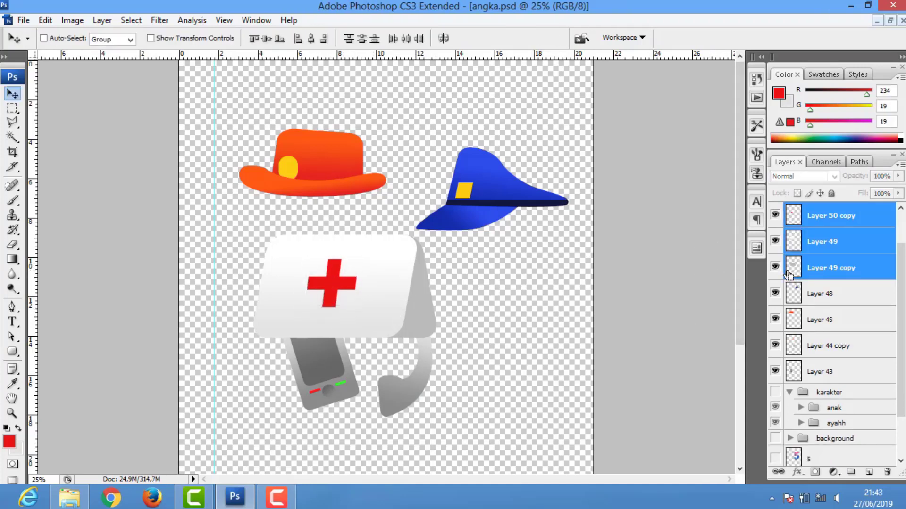
key(ctrl+e)
drag(359, 292, 489, 363)
shift+click(821, 319)
key(ctrl+t)
Shrink all the props and move them near the page centre
drag(239, 128, 364, 238)
key(Return)
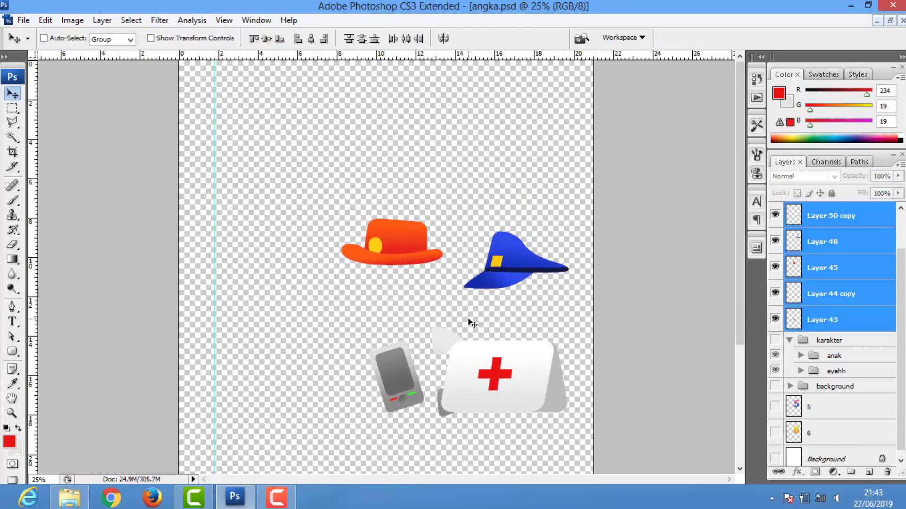
drag(469, 319, 423, 271)
Duplicate the background group, move the copy above the characters, and make it visible
right_click(821, 386)
click(754, 218)
key(Return)
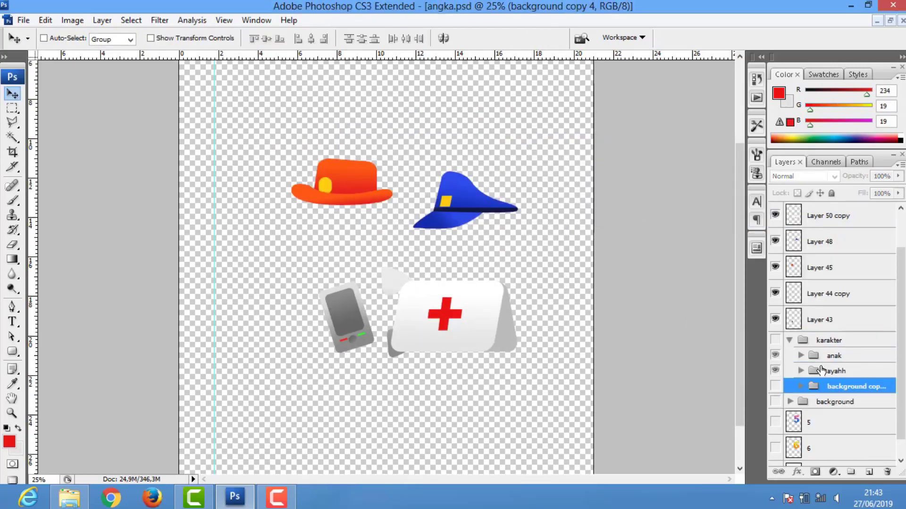
drag(821, 386, 821, 336)
click(775, 340)
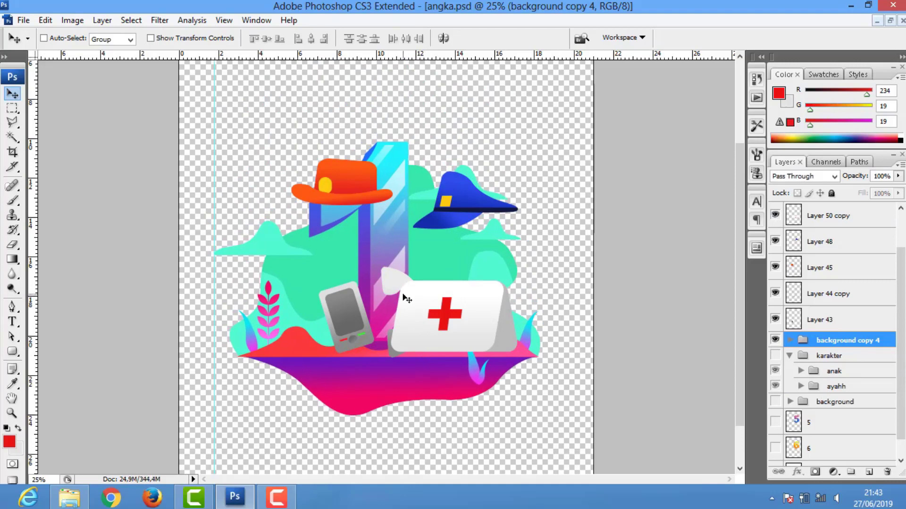
Bring the number 5 layer into the scene, hide the old number, and position the 5
ctrl+click(405, 304)
scroll(831, 330, down, 5)
mouse_move(796, 401)
mouse_down()
mouse_move(799, 411)
mouse_move(808, 289)
mouse_up()
right_click(794, 401)
key(Escape)
click(775, 261)
click(775, 313)
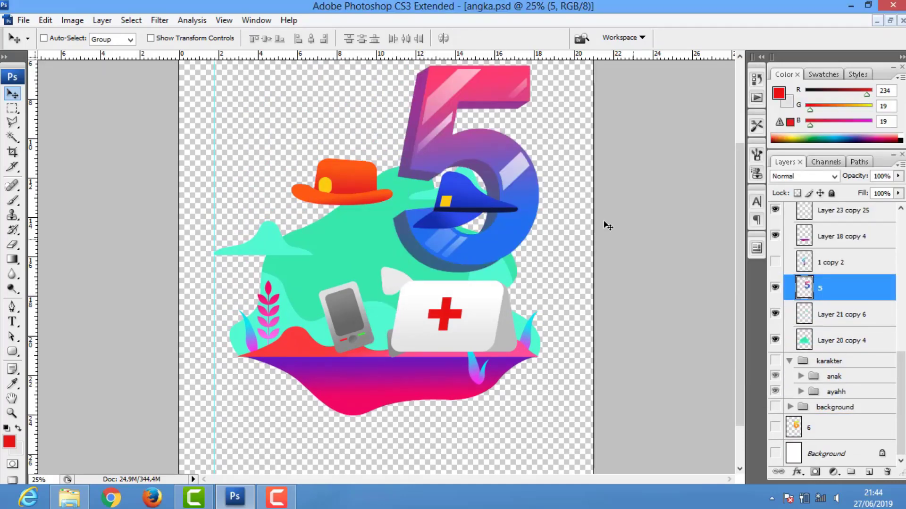
drag(519, 170, 390, 250)
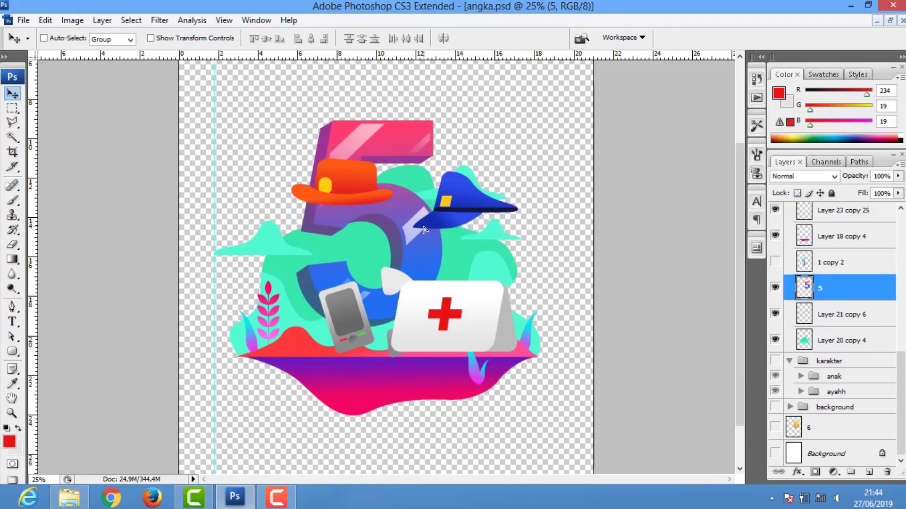
Reposition the phone and set the handset inside the 5's curve
right_click(347, 307)
click(366, 309)
mouse_move(346, 308)
mouse_down()
mouse_move(313, 273)
mouse_move(244, 258)
mouse_move(321, 326)
mouse_up()
mouse_move(392, 283)
mouse_down()
mouse_move(371, 298)
mouse_move(354, 252)
mouse_up()
mouse_move(439, 288)
mouse_down()
mouse_move(482, 307)
mouse_move(486, 279)
mouse_up()
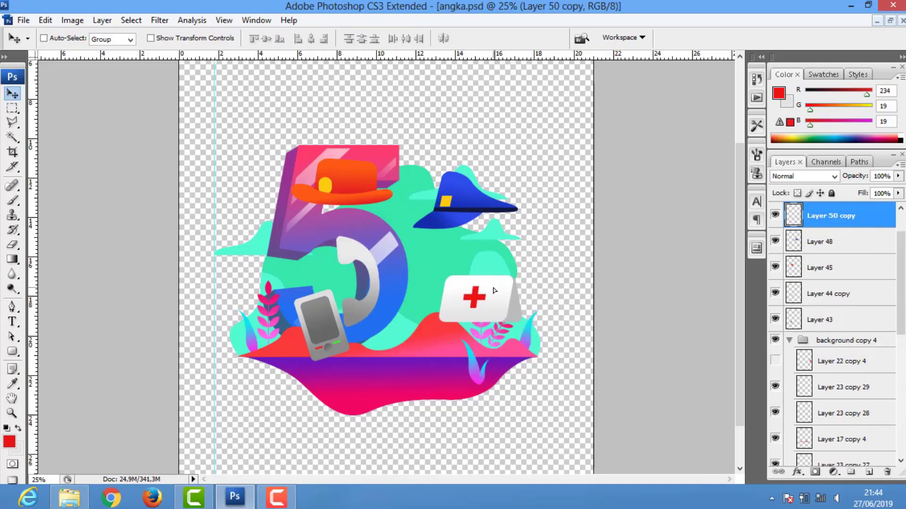
Place the blue cap and red hat onto the clouds at top right
right_click(457, 205)
click(471, 221)
drag(467, 214, 479, 248)
drag(400, 198, 493, 192)
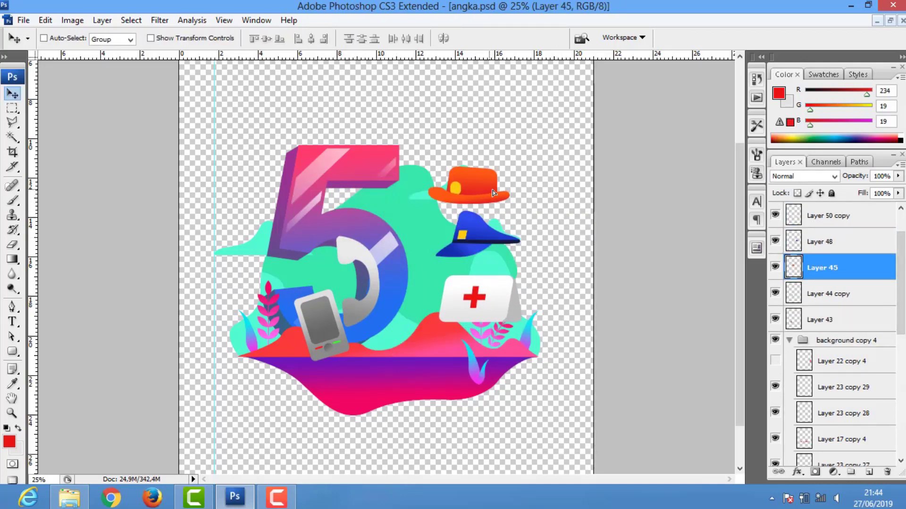
Settle the phone and handset, enlarged, side by side at the bottom of the 5
right_click(502, 181)
right_click(454, 195)
click(456, 208)
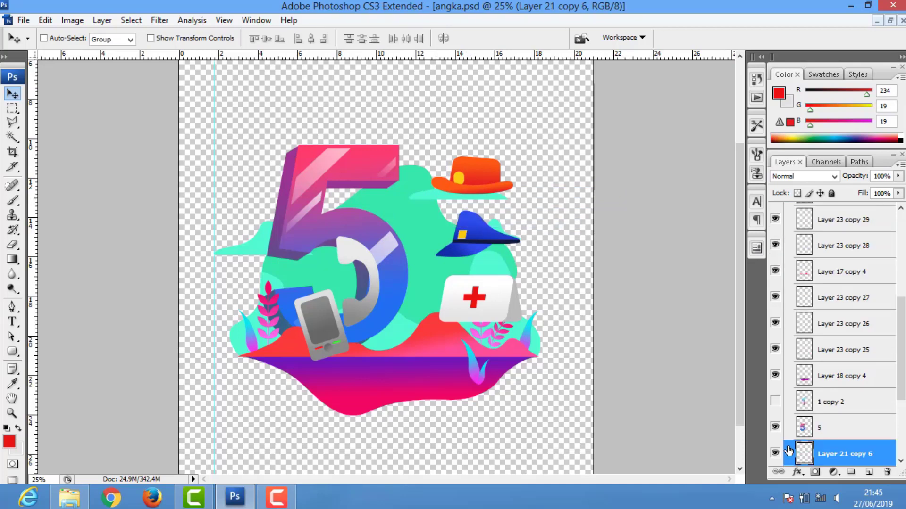
right_click(329, 331)
click(343, 336)
drag(344, 336, 251, 263)
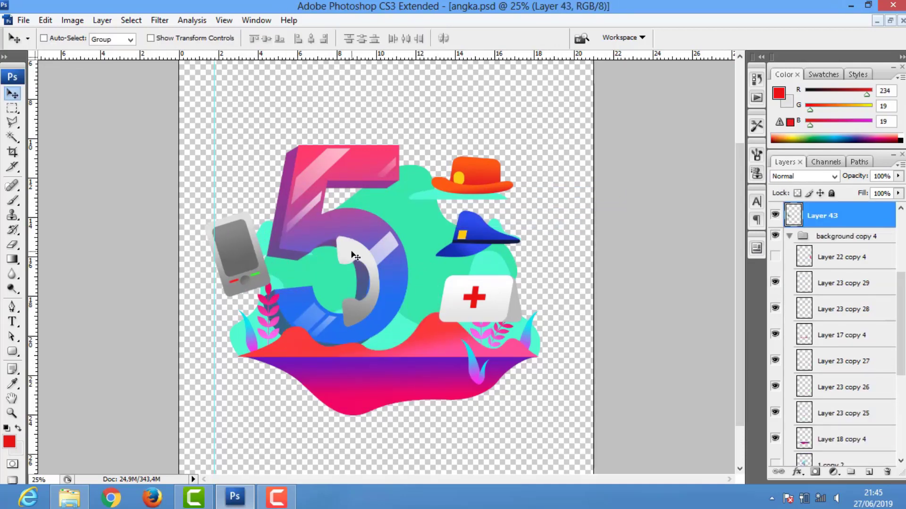
drag(355, 256, 293, 222)
key(ctrl+alt+z)
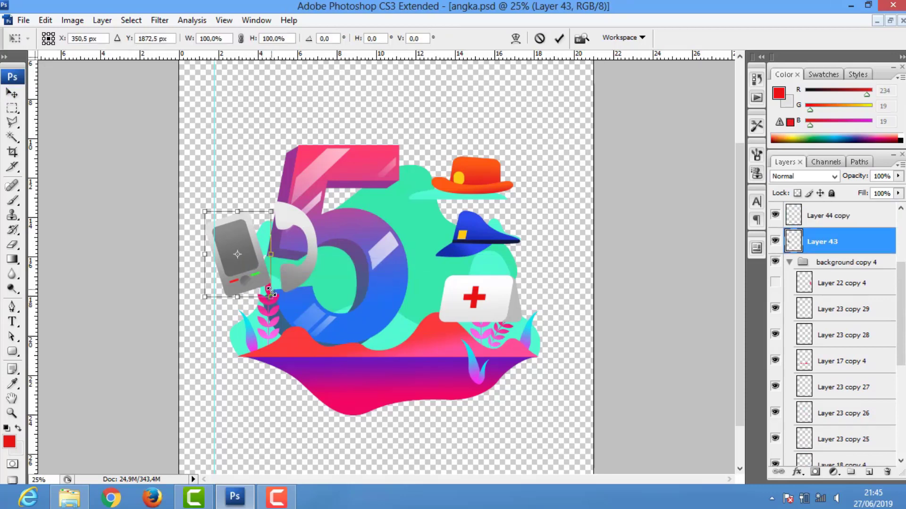
key(ctrl+alt+z)
key(ctrl+shift+z)
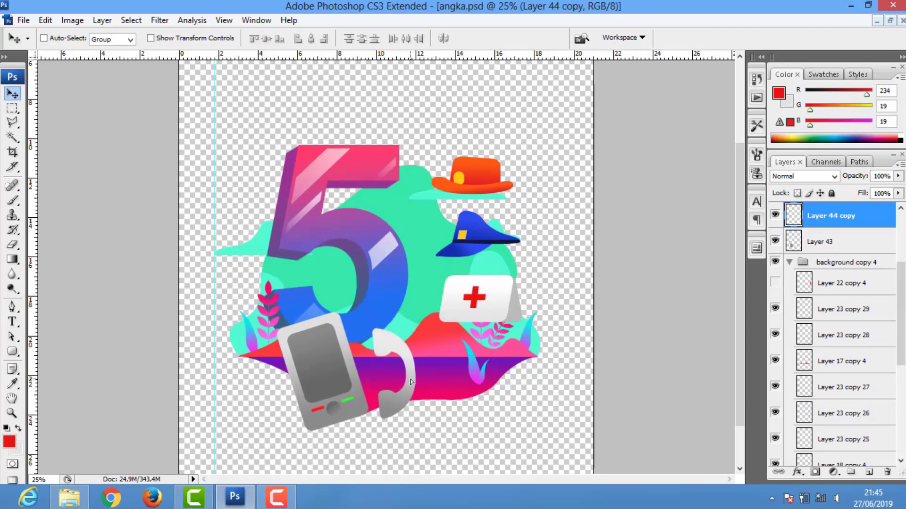
key(ctrl+shift+z)
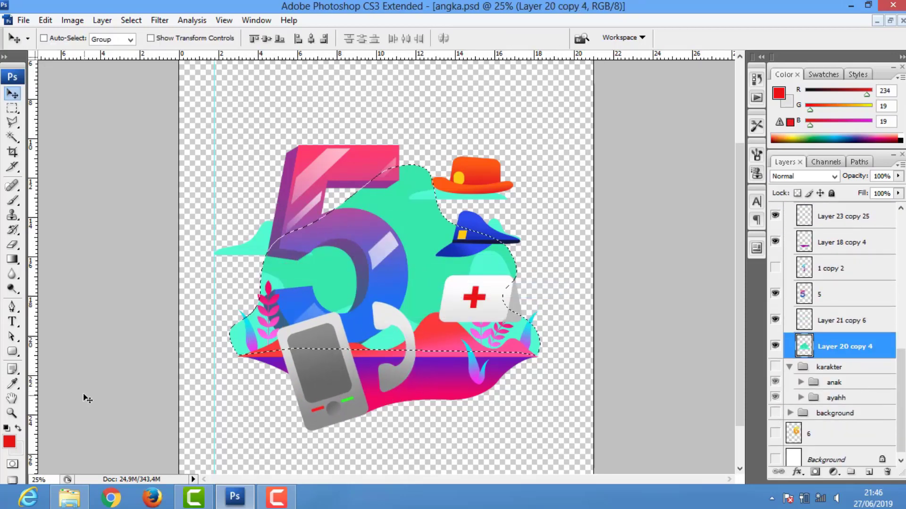
Recolour the green blob with a yellow gradient
key(i)
click(9, 442)
click(655, 197)
key(Return)
key(g)
drag(458, 424, 458, 455)
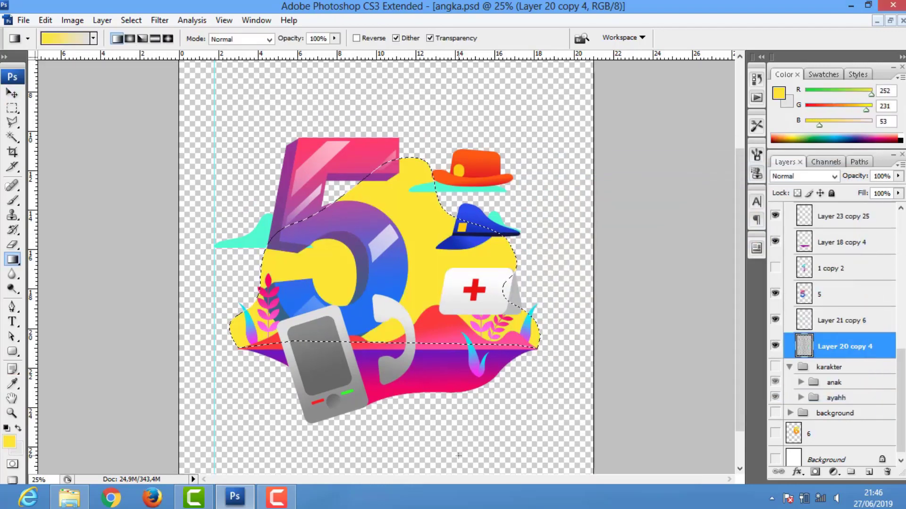
Refill the clouds light orange using a salmon colour
click(9, 442)
click(709, 349)
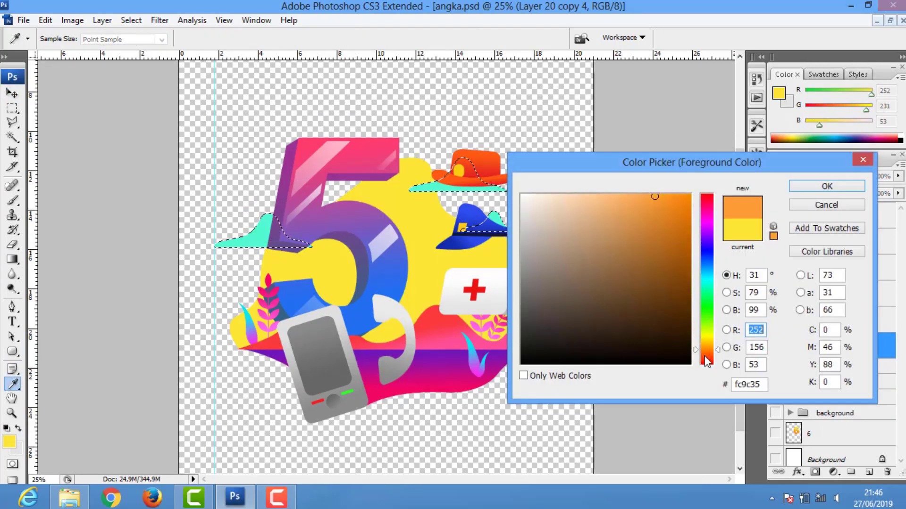
click(825, 184)
key(alt+bracketright)
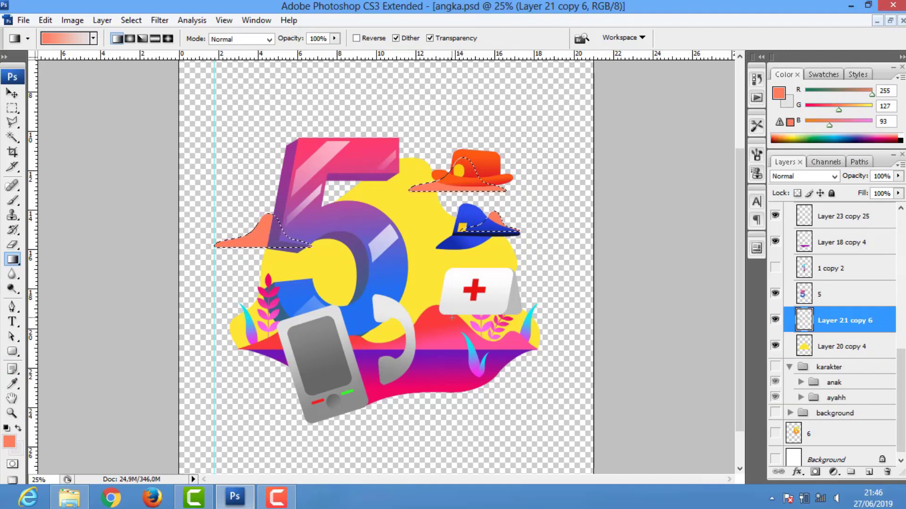
click(9, 442)
key(Return)
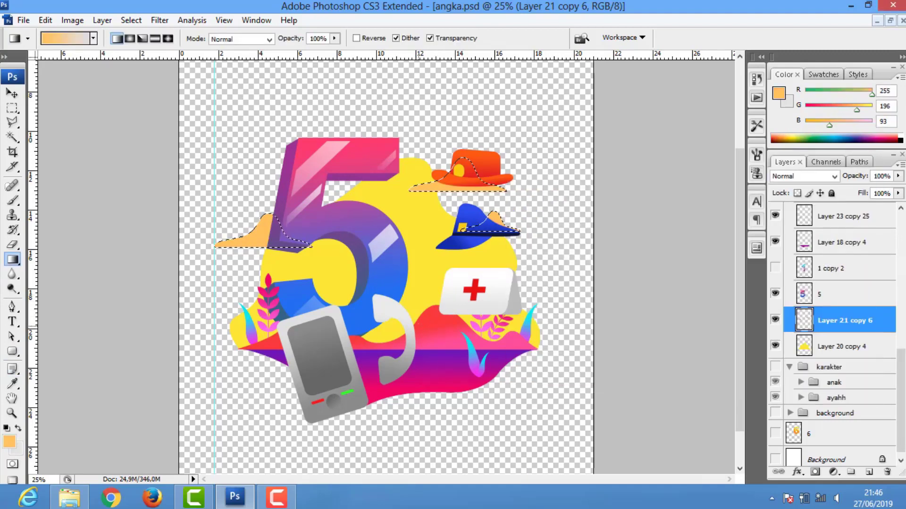
Duplicate one orange cloud and place the copy beside the blue cap
click(7, 111)
drag(390, 139, 531, 195)
key(v)
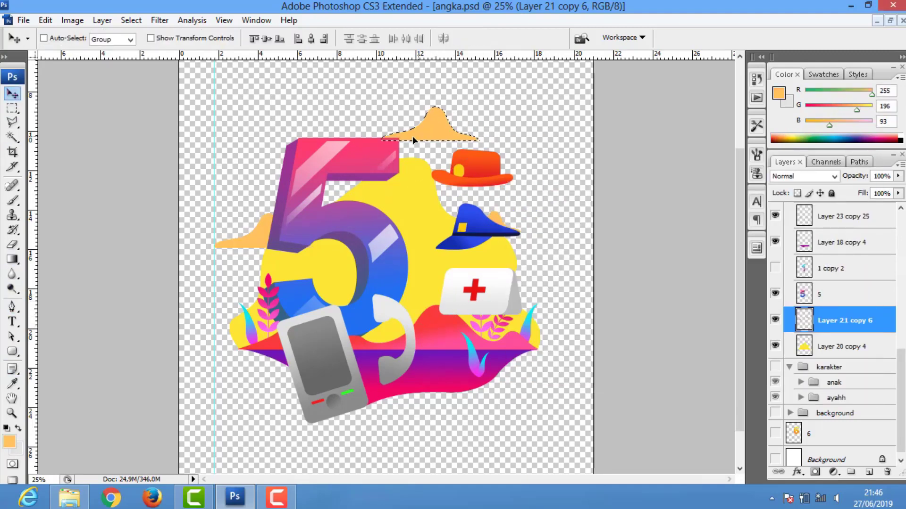
click(12, 108)
drag(406, 139, 531, 220)
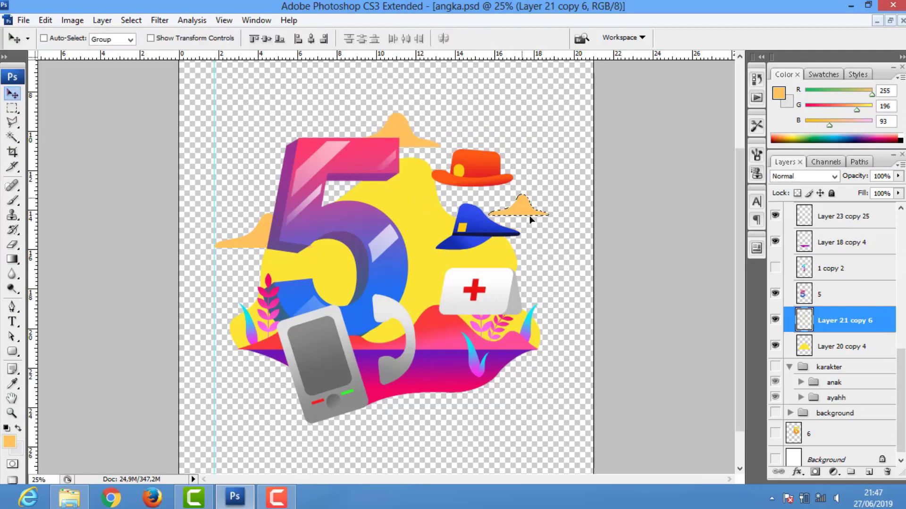
Fill the plants and the pink front hill with light green gradients
click(777, 221)
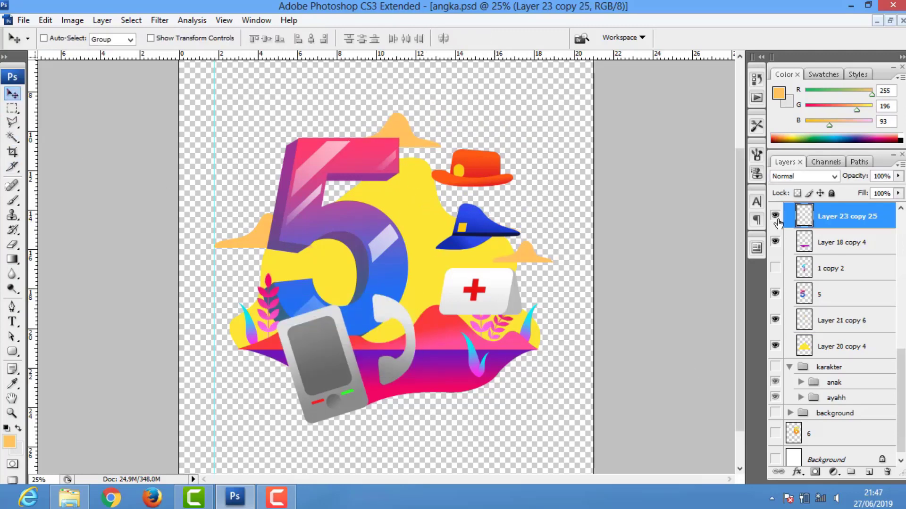
ctrl+click(804, 216)
click(9, 442)
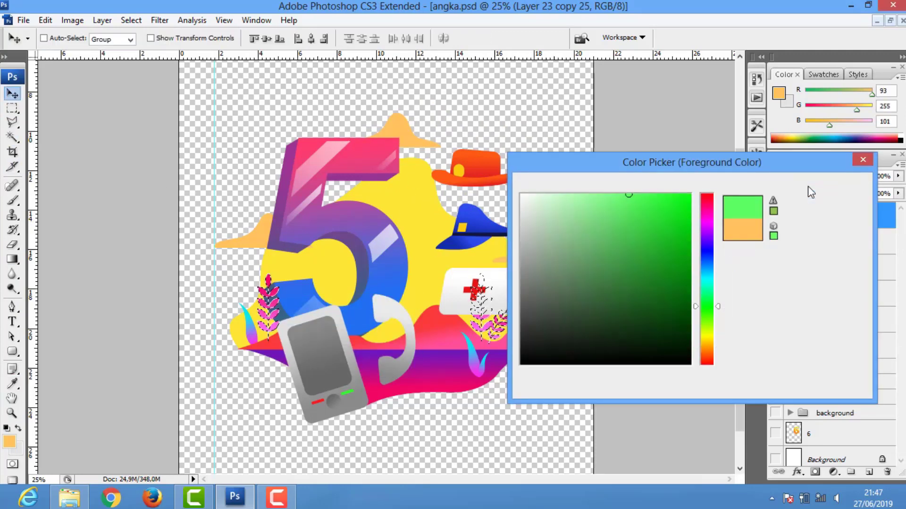
click(827, 184)
click(16, 449)
click(827, 184)
key(g)
drag(267, 283, 368, 329)
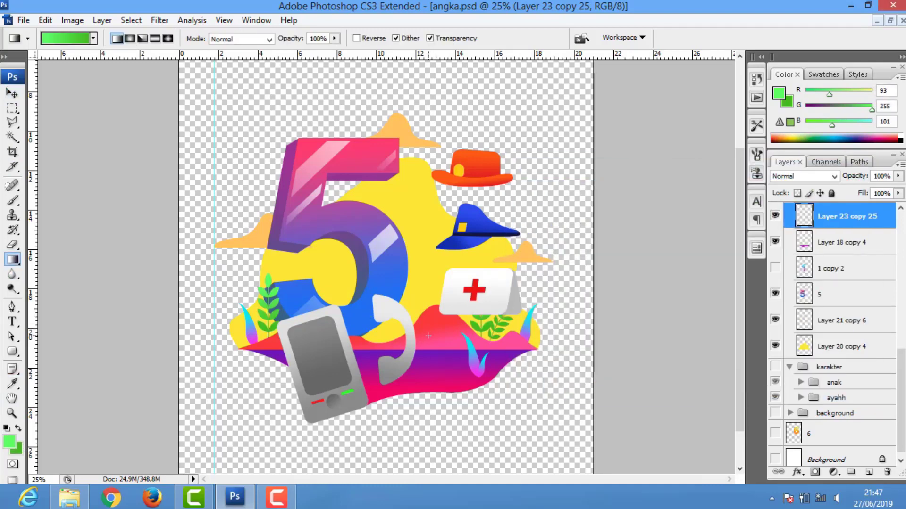
scroll(830, 283, up, 3)
ctrl+click(804, 279)
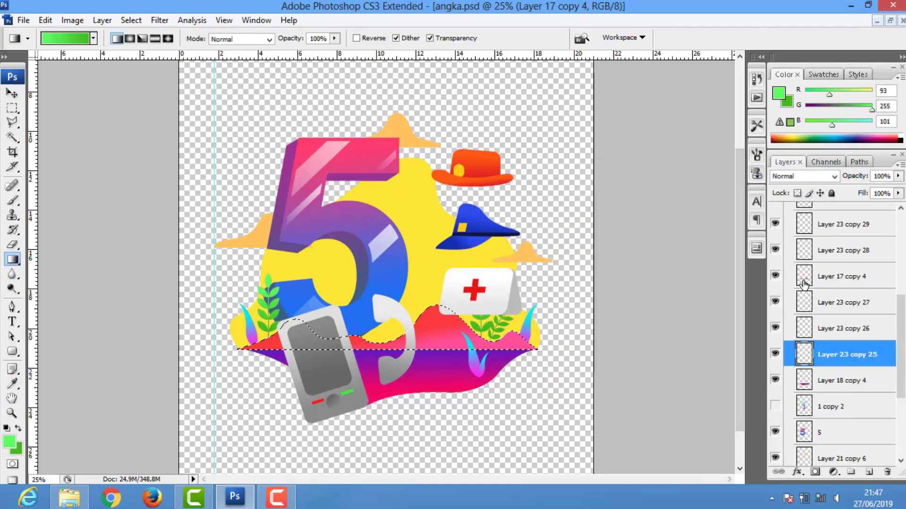
drag(387, 311, 386, 349)
Fill the ground strip with a magenta-to-light-blue gradient, purple on top
scroll(831, 283, down, 1)
click(844, 349)
ctrl+click(804, 350)
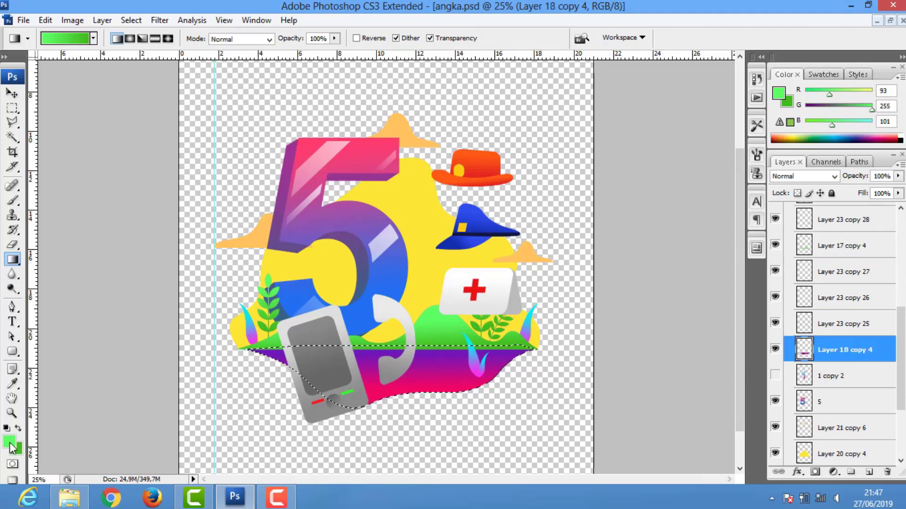
click(10, 442)
click(707, 268)
key(Return)
click(17, 449)
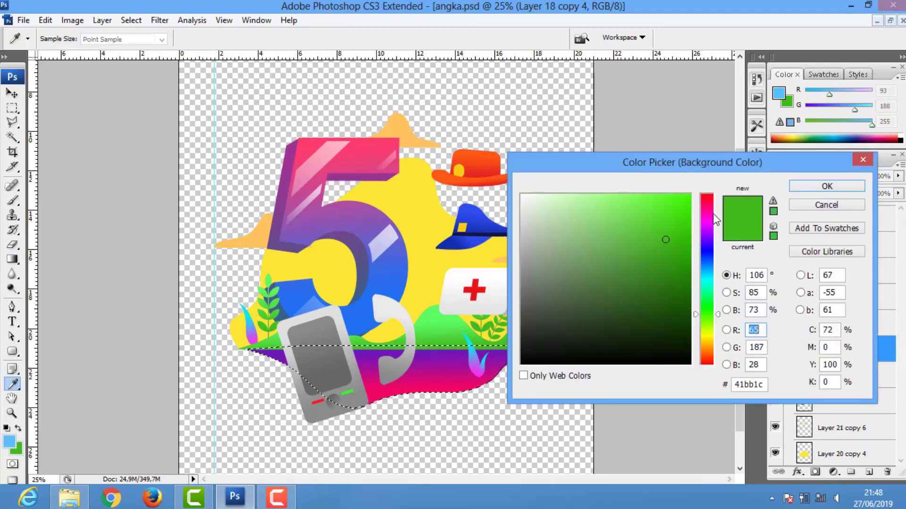
click(707, 223)
key(Return)
drag(387, 351, 386, 396)
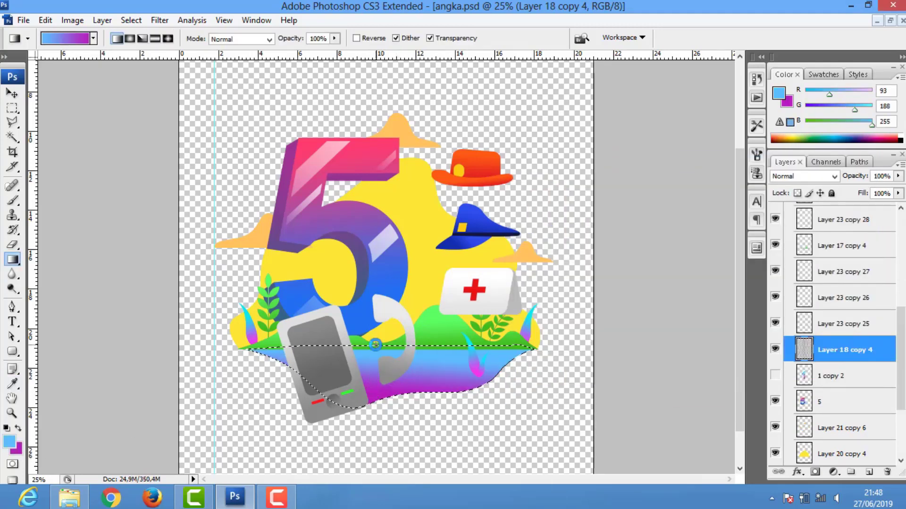
drag(500, 394, 504, 344)
key(ctrl+d)
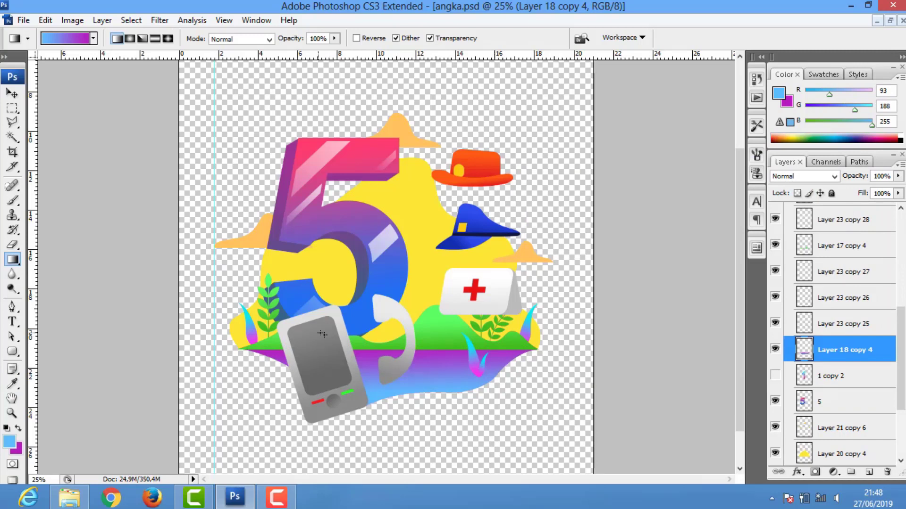
key(p)
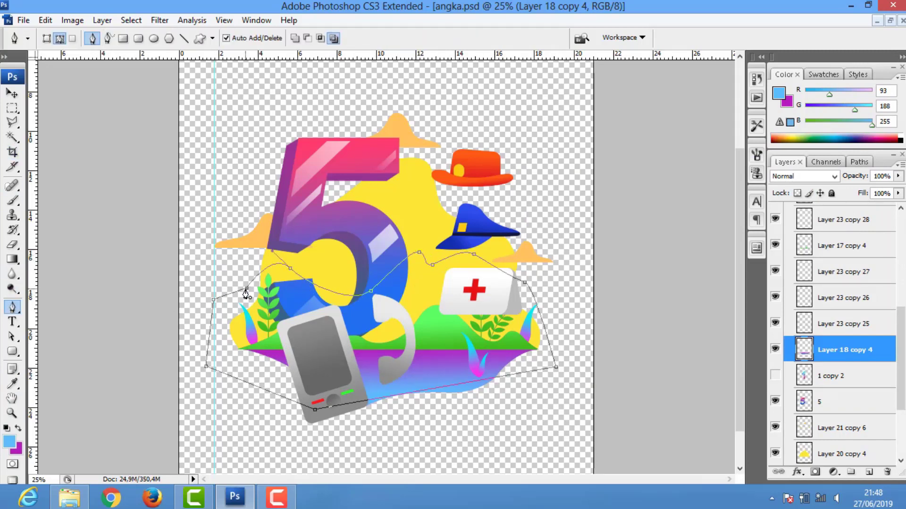
Fill the drawn path with orange on a new layer behind the scene as a backdrop
click(14, 441)
drag(708, 347, 708, 366)
key(Return)
key(g)
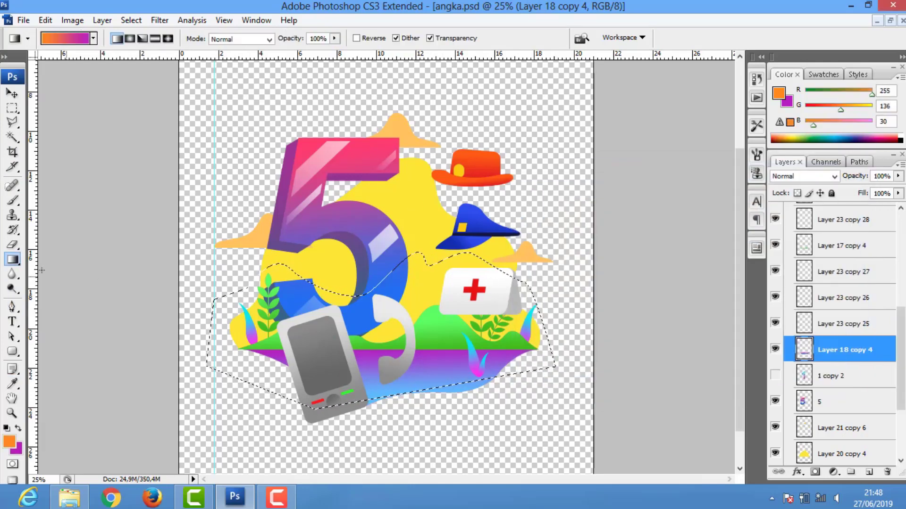
click(844, 454)
click(869, 471)
key(alt+BackSpace)
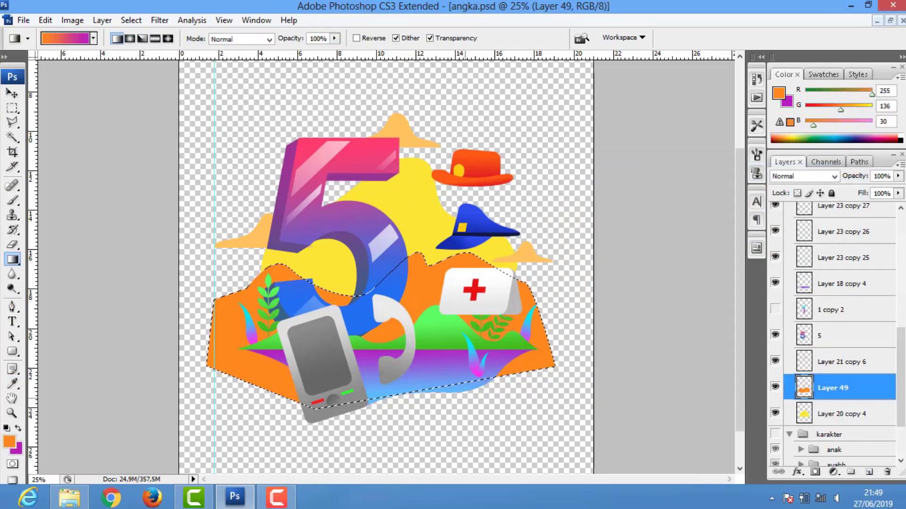
key(Delete)
key(ctrl+d)
Shift the phone and handset slightly down on the canvas
key(v)
ctrl+click(332, 372)
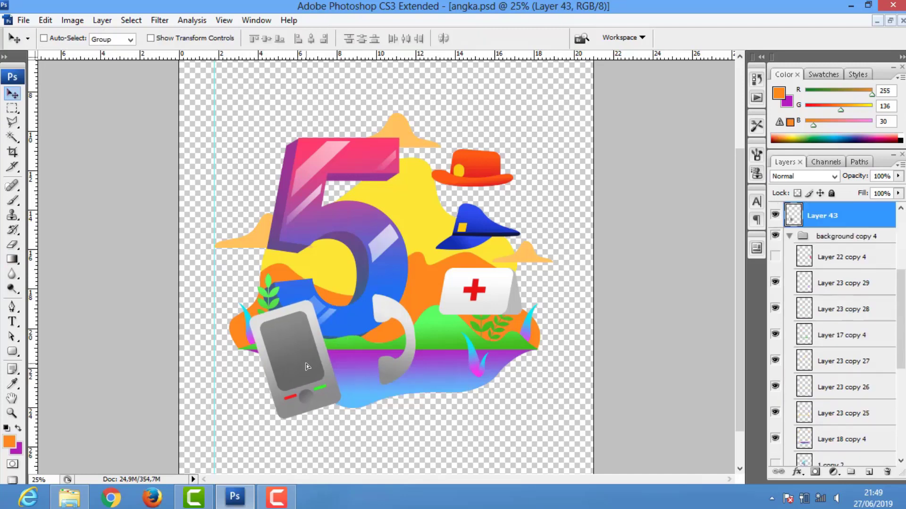
drag(332, 373, 334, 382)
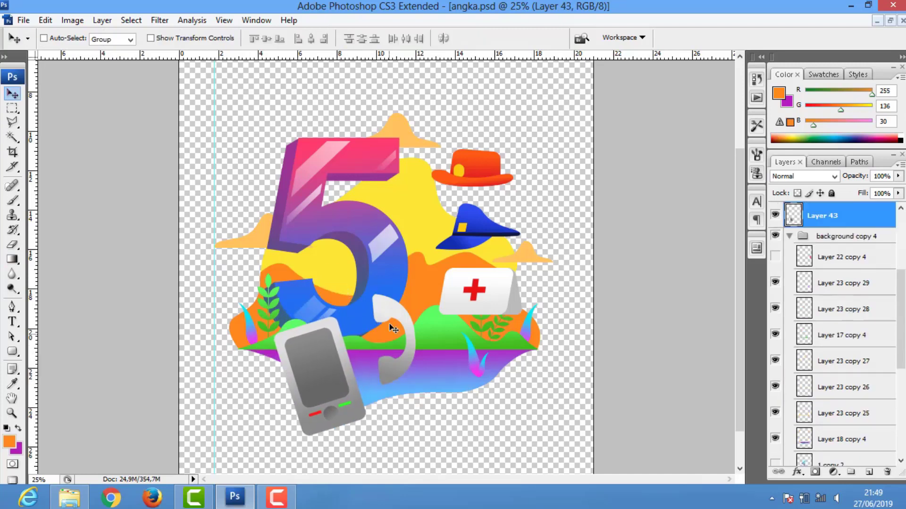
drag(393, 318, 396, 360)
Group all the scene's layers, hide the group and name it 5
scroll(863, 295, down, 10)
scroll(839, 331, down, 1)
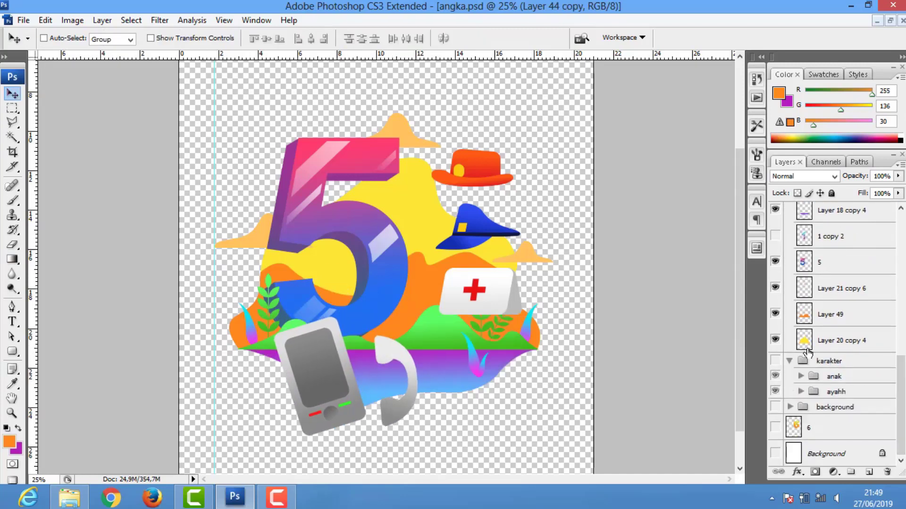
click(833, 339)
scroll(833, 351, up, 10)
click(795, 269)
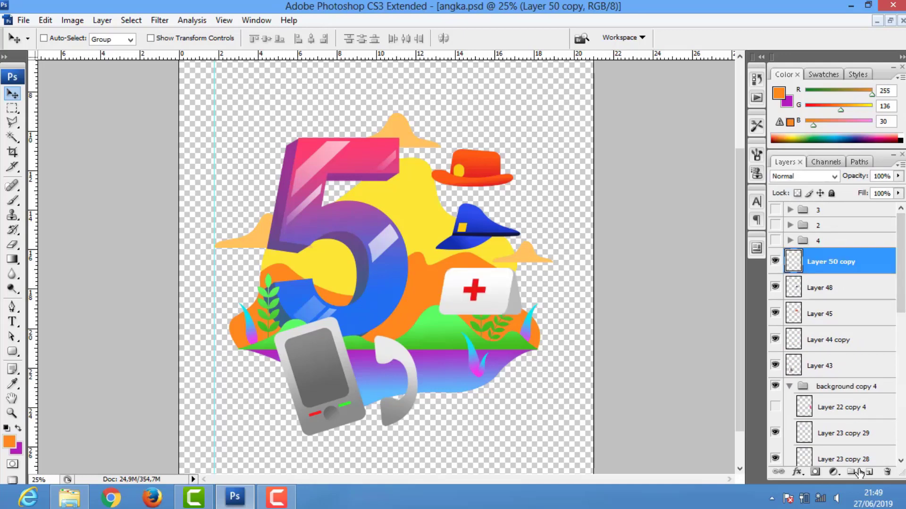
click(851, 472)
click(775, 256)
double_click(778, 260)
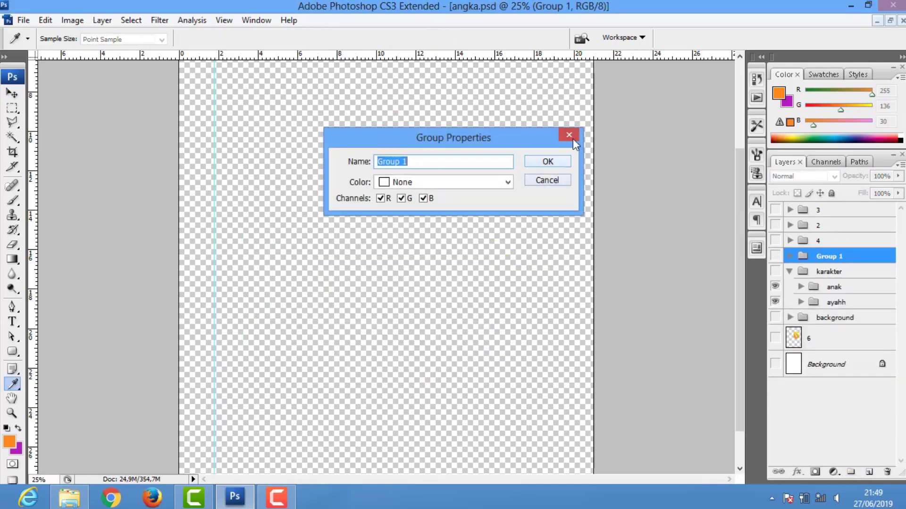
text(5)
key(Return)
click(842, 414)
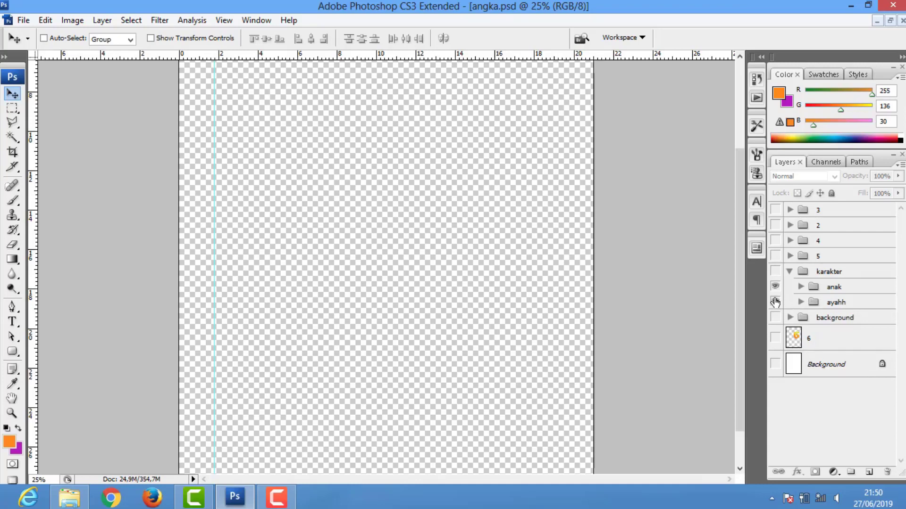
Duplicate the ayahh father group above karakter and hide the karakter group
drag(775, 302, 775, 271)
right_click(832, 302)
click(755, 138)
key(Return)
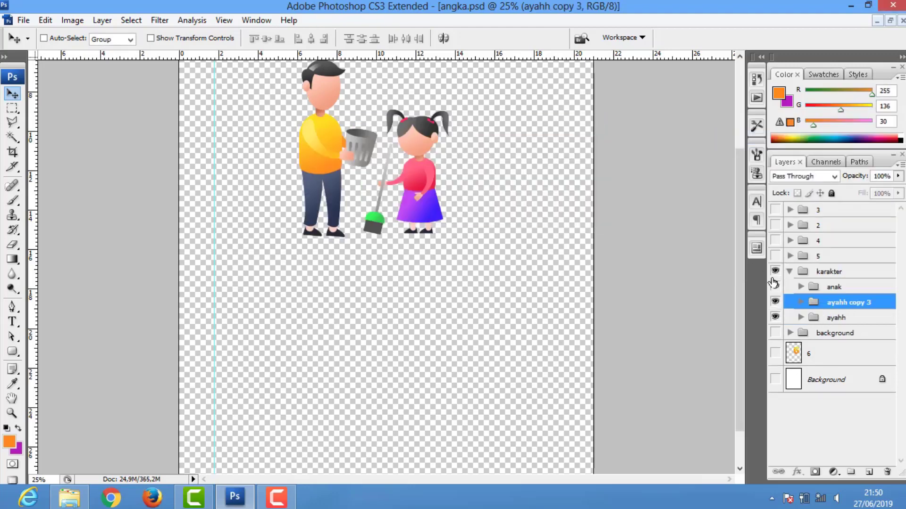
drag(835, 301, 823, 268)
click(775, 286)
Move the father copy down and right, and select its trash bin layer
drag(351, 150, 371, 257)
right_click(392, 256)
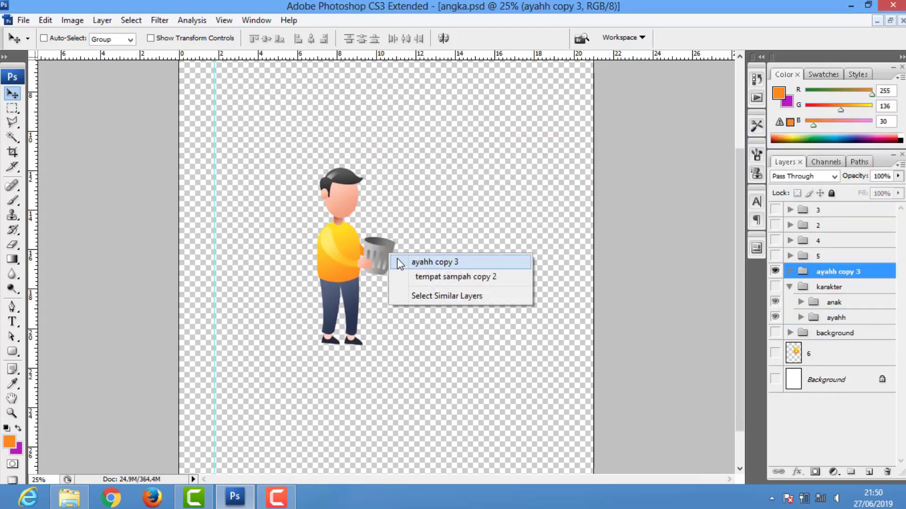
click(438, 278)
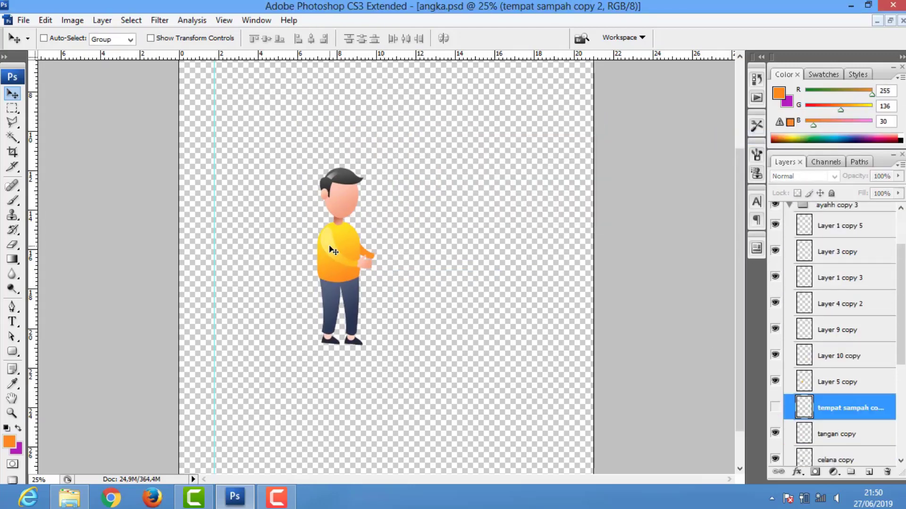
drag(333, 251, 351, 252)
Duplicate the arm layer and merge the copy into the shirt layer
click(805, 335)
click(806, 361)
key(ctrl+j)
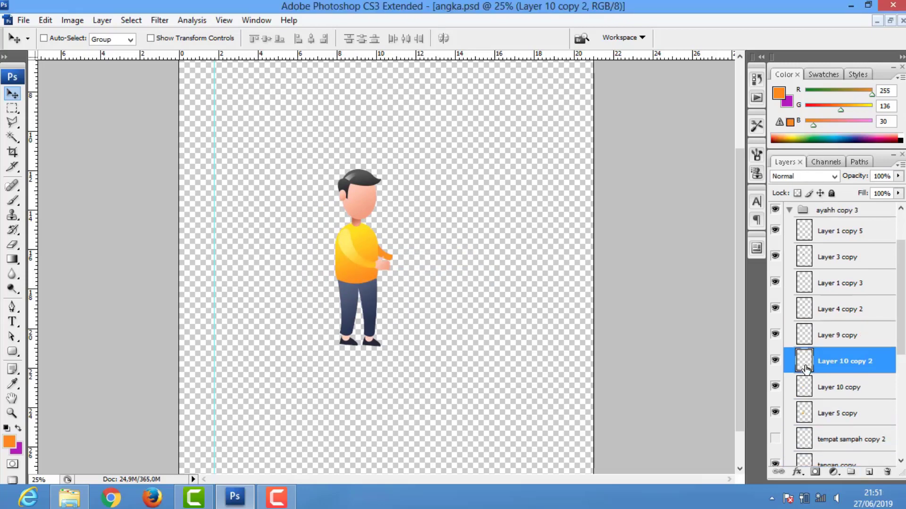
ctrl+click(805, 335)
key(ctrl+e)
key(ctrl+t)
key(Return)
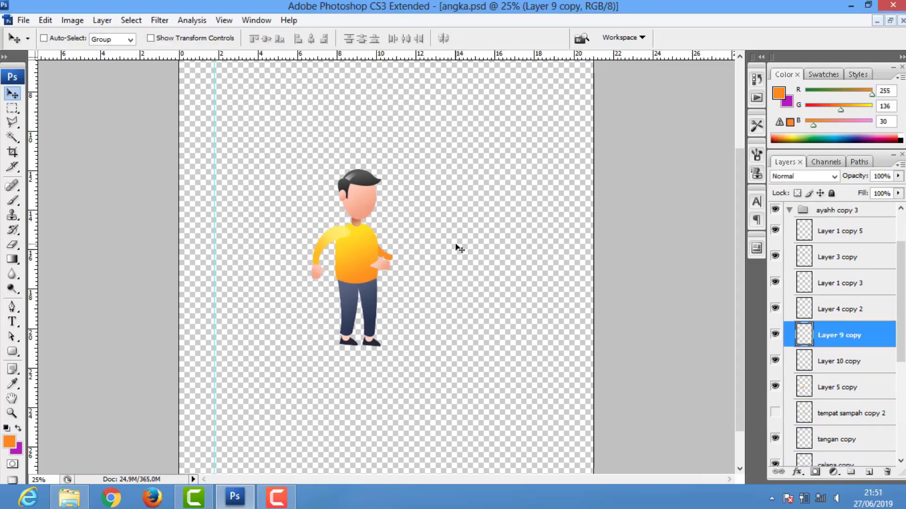
Merge the remaining arm into the hand layer and flip it vertically to hang down
ctrl+click(385, 269)
ctrl+click(416, 257)
key(ctrl+bracketleft)
scroll(806, 354, down, 2)
key(ctrl+bracketleft)
key(ctrl+bracketleft)
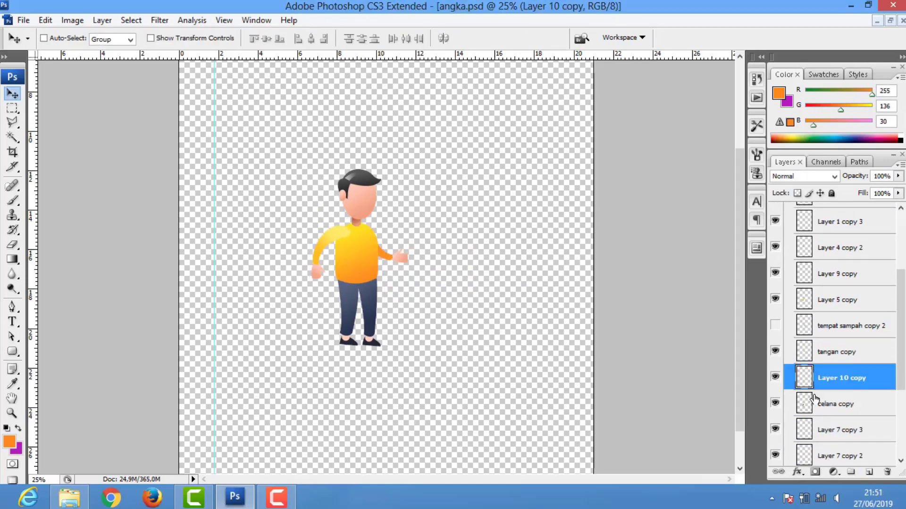
ctrl+click(806, 351)
key(ctrl+e)
key(ctrl+t)
right_click(446, 259)
click(472, 438)
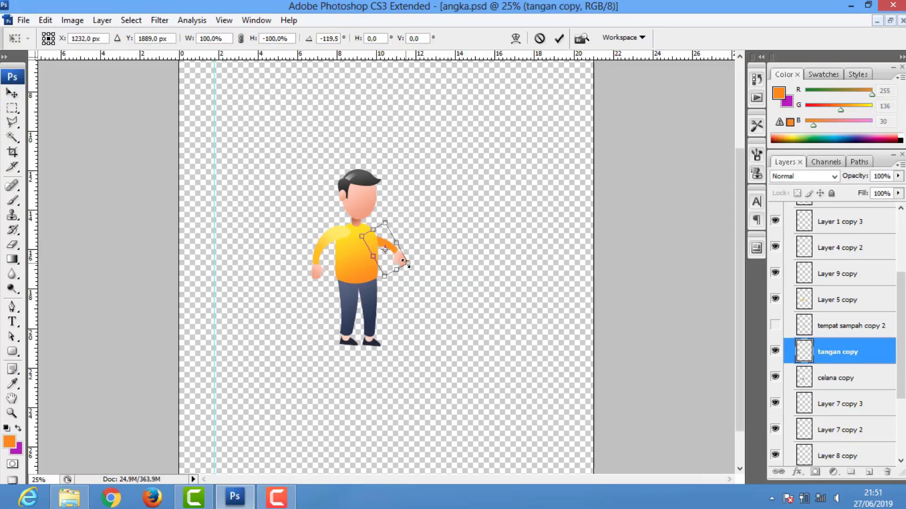
key(Return)
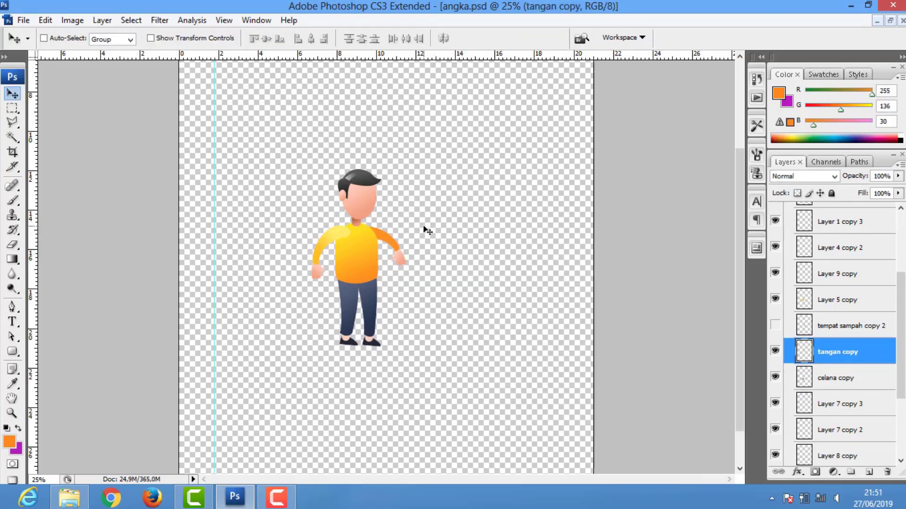
Draw a white rounded-rectangle tile on a new layer for the first-aid box
key(ctrl+plus)
key(ctrl+plus)
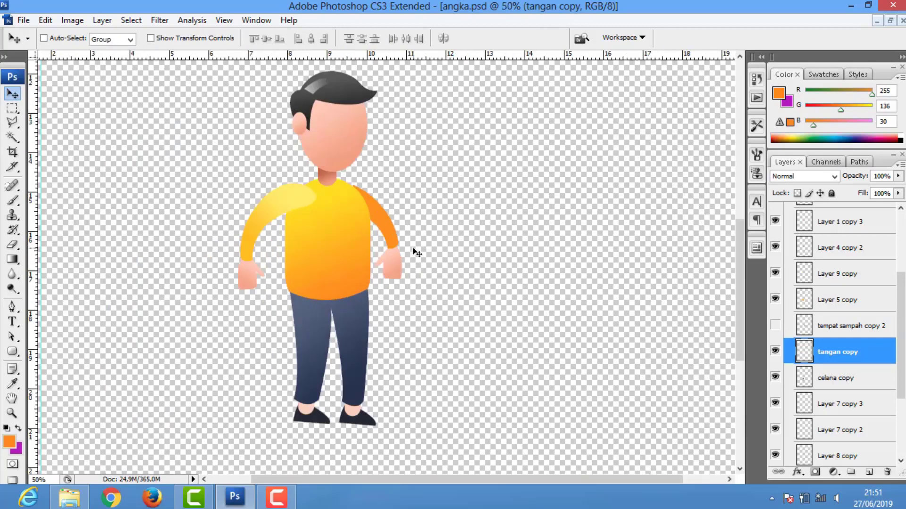
key(ctrl+plus)
key(u)
click(240, 45)
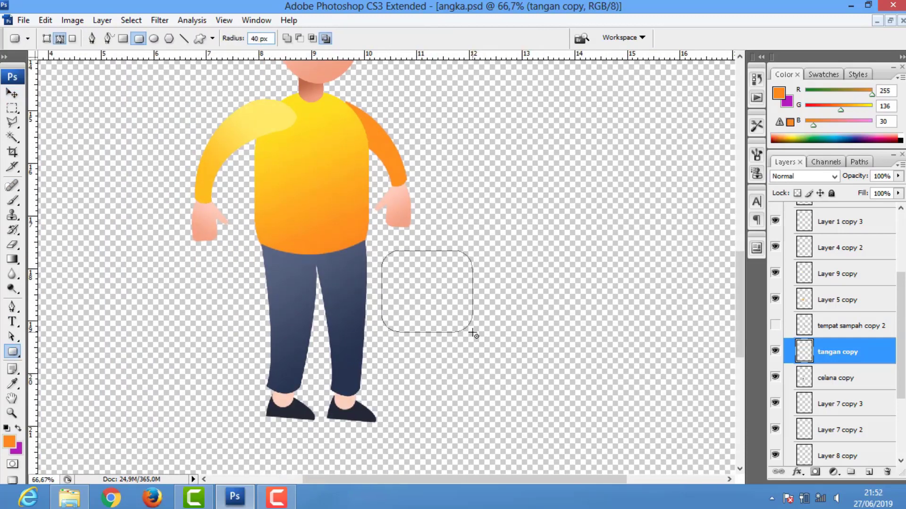
click(869, 472)
click(778, 93)
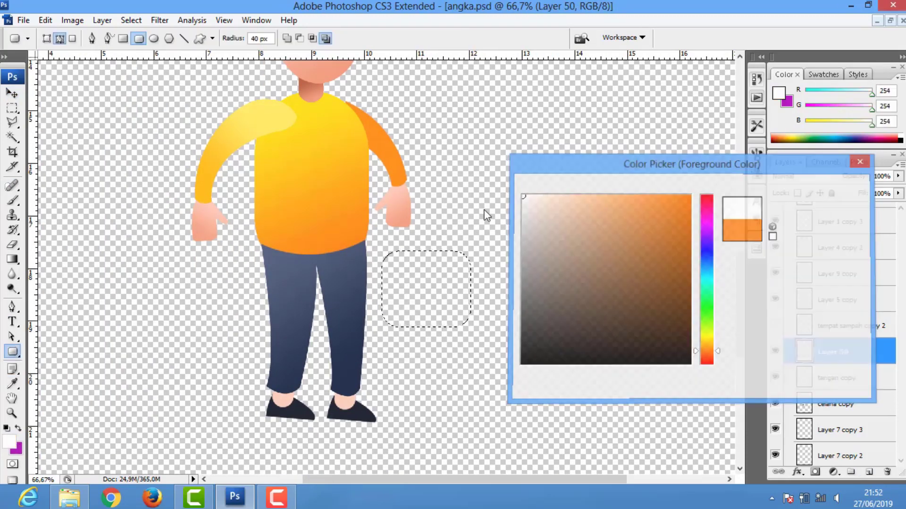
click(523, 197)
key(Return)
key(g)
key(alt+BackSpace)
Add a red cross of two rotated red bars on the white tile
key(m)
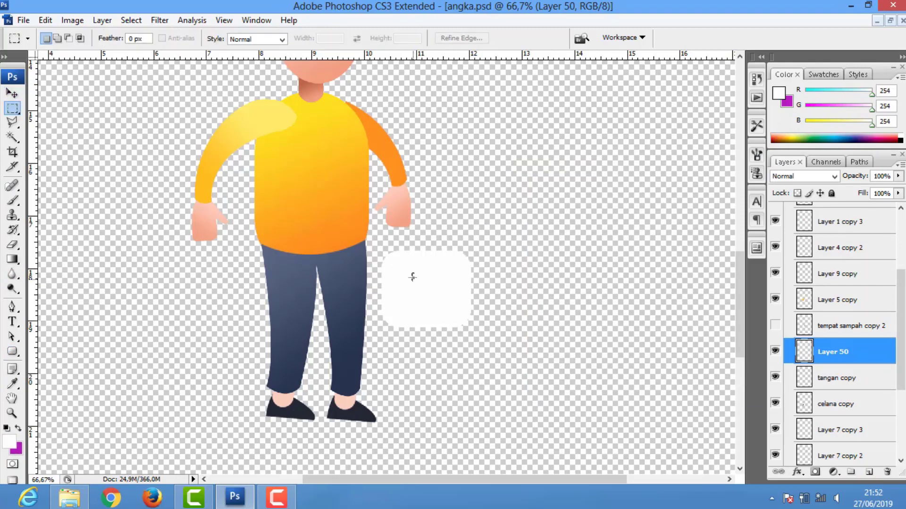
click(9, 442)
click(825, 192)
key(alt+BackSpace)
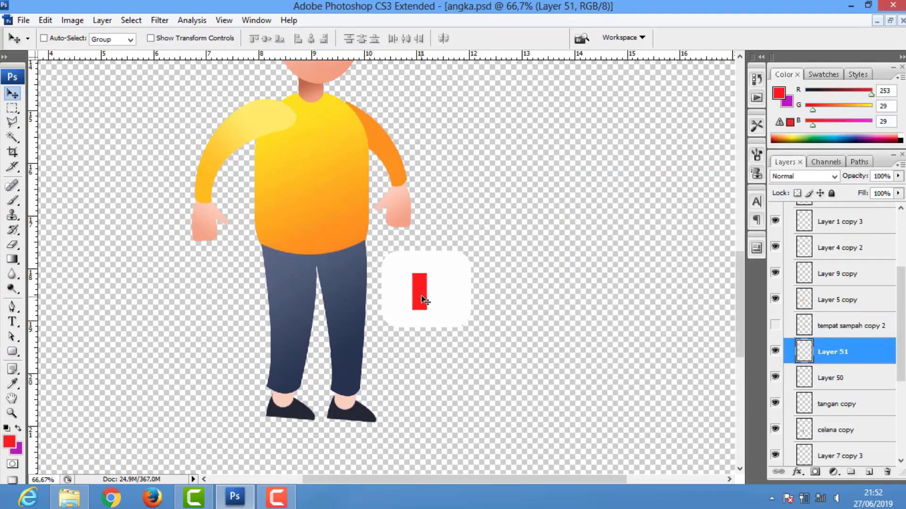
drag(425, 292, 437, 292)
key(ctrl+t)
right_click(433, 293)
click(469, 285)
key(Return)
key(v)
shift+click(833, 377)
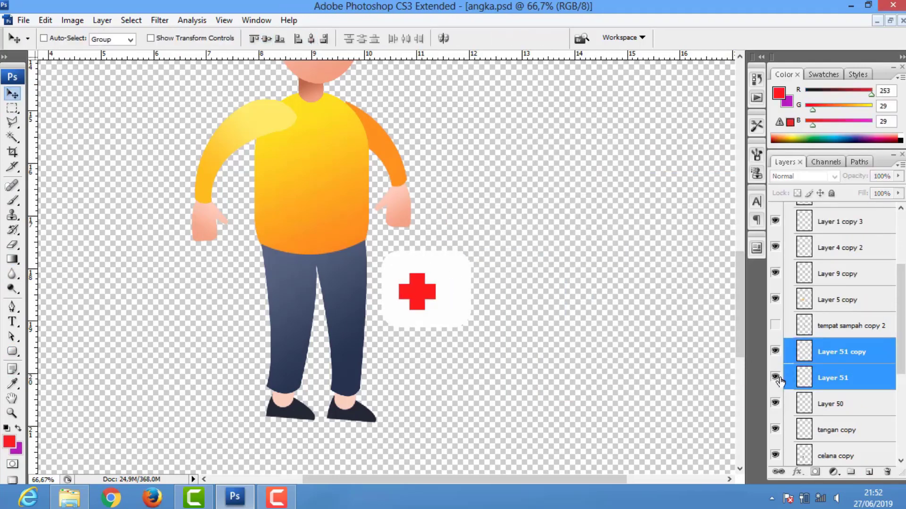
Add a grey gradient handle below the box and merge all box layers into one
key(ctrl+shift+alt+n)
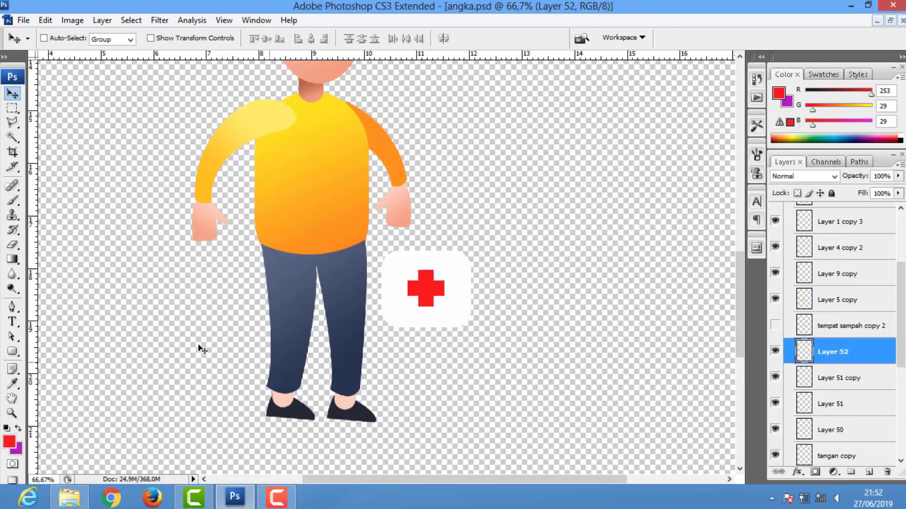
key(p)
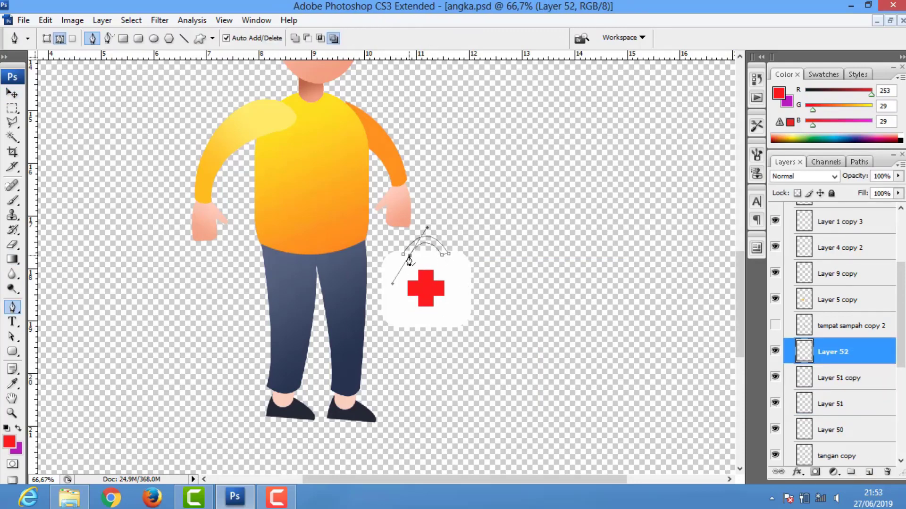
key(g)
drag(424, 238, 427, 252)
drag(832, 352, 800, 441)
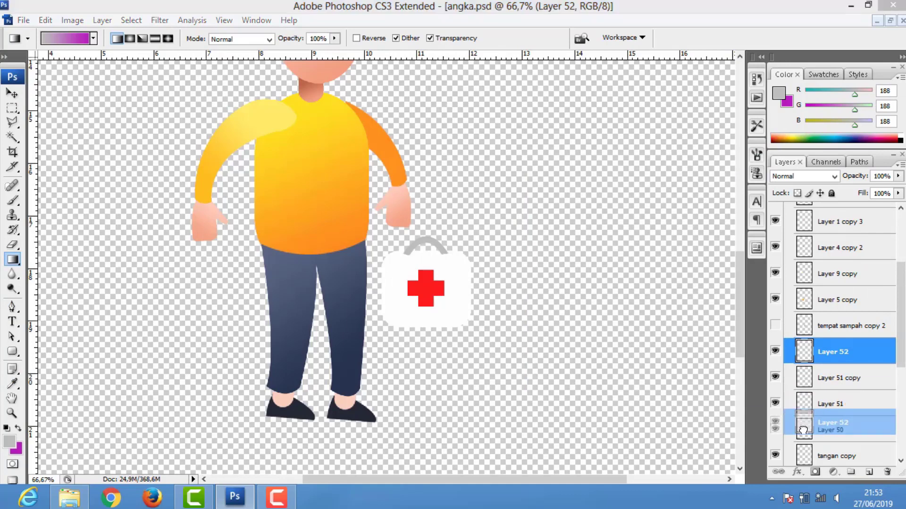
shift+click(801, 358)
key(ctrl+e)
Hang the first-aid box in the man's hand, behind his arm and trousers
key(v)
drag(426, 287, 392, 264)
mouse_move(805, 356)
mouse_down()
mouse_move(806, 250)
mouse_move(805, 415)
mouse_up()
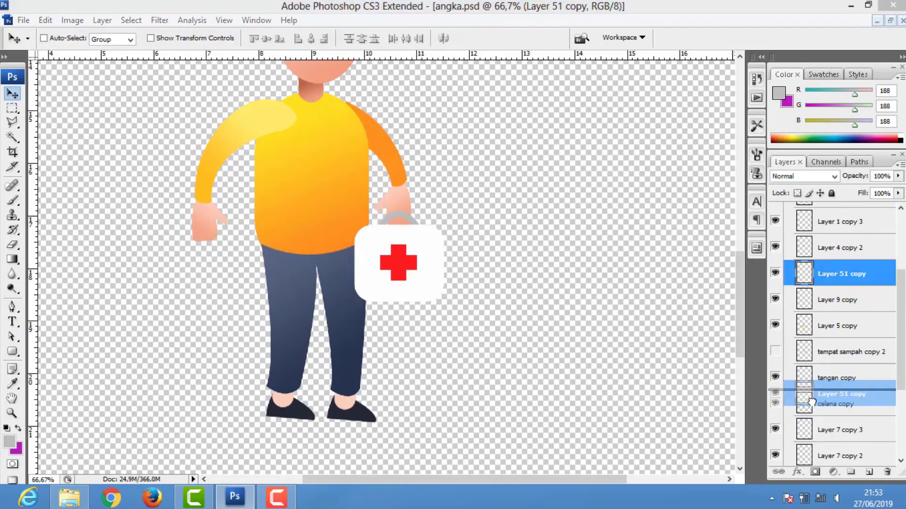
drag(418, 293, 415, 295)
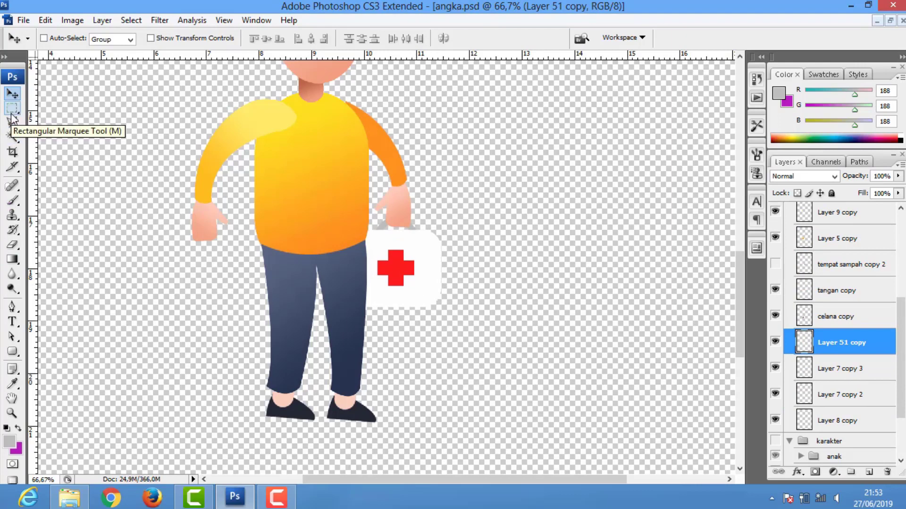
Fill an elliptical selection with green on a new layer for the horn's mouth
key(shift+m)
key(ctrl+shift+alt+n)
click(778, 93)
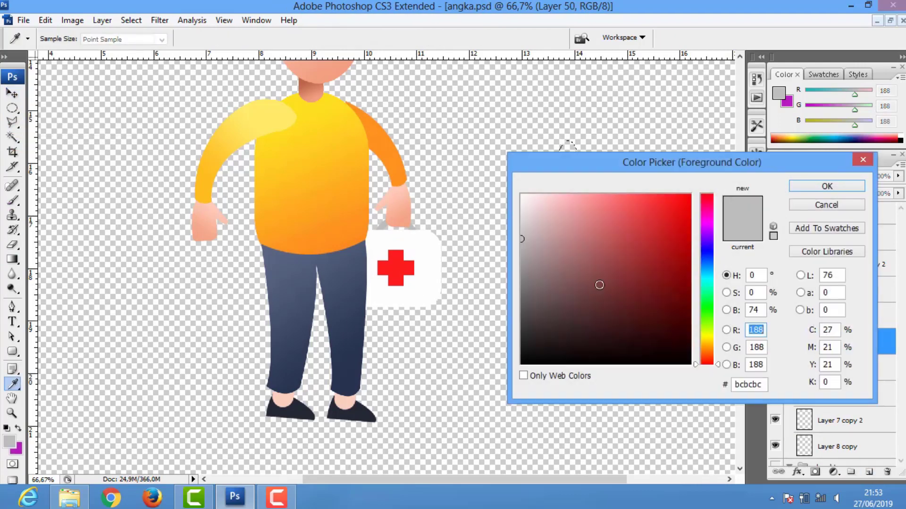
click(671, 245)
click(825, 184)
key(alt+BackSpace)
key(g)
key(ctrl+d)
key(shift+m)
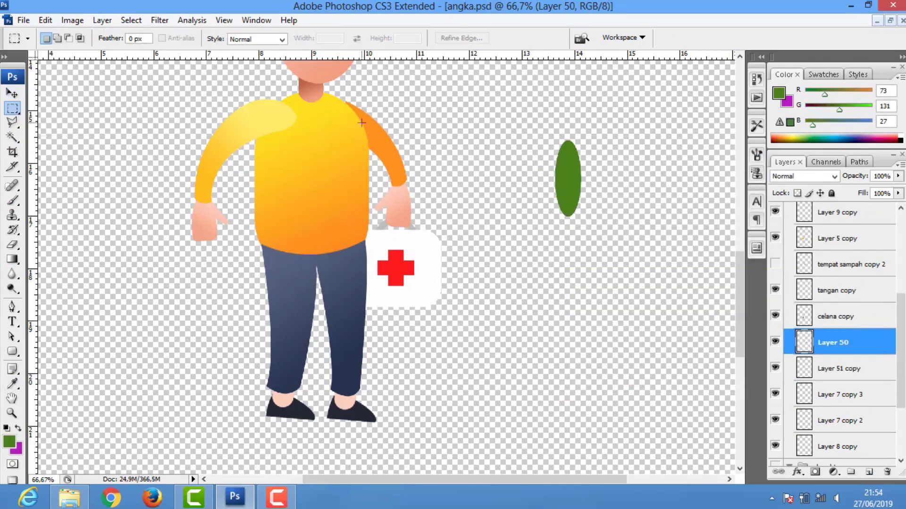
Outline the horn body with the Pen from the man's shoulder to the green ellipse
key(p)
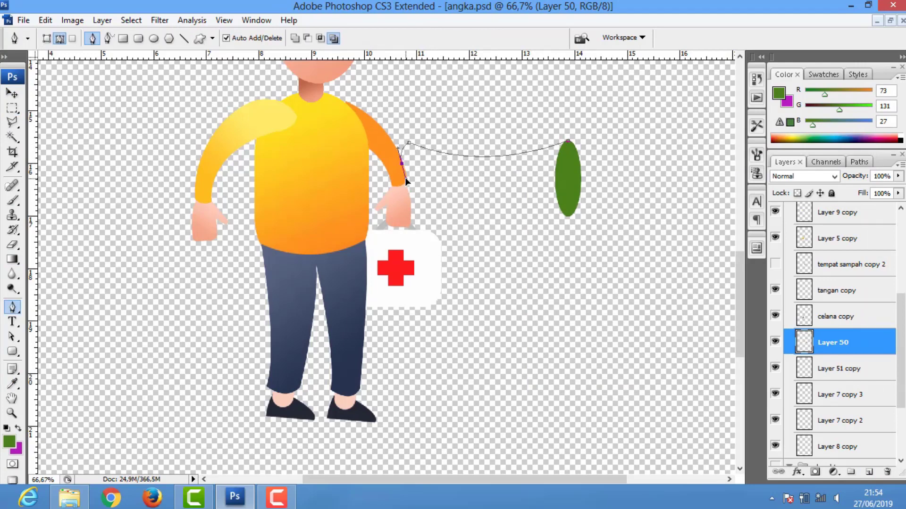
click(401, 163)
drag(566, 215, 609, 251)
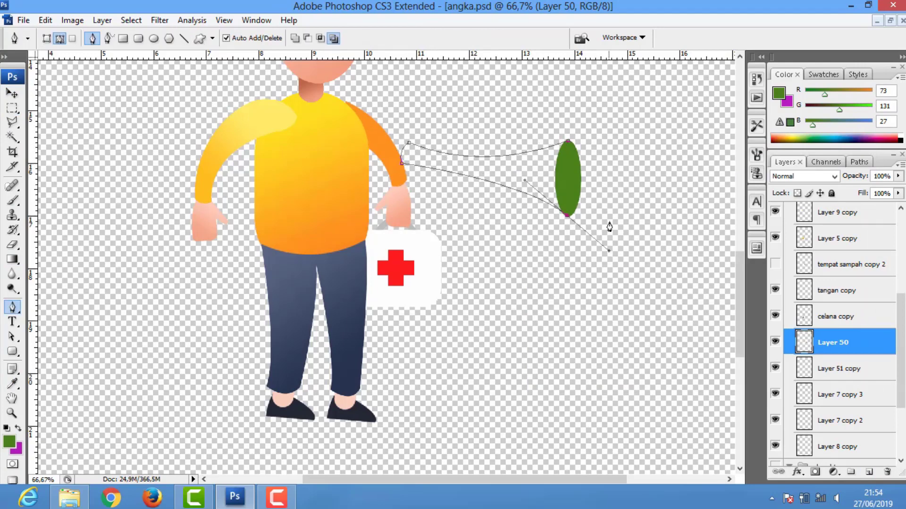
click(869, 472)
Fill the horn body with a dark-to-light green gradient
click(778, 92)
click(706, 353)
drag(706, 352, 706, 324)
click(661, 242)
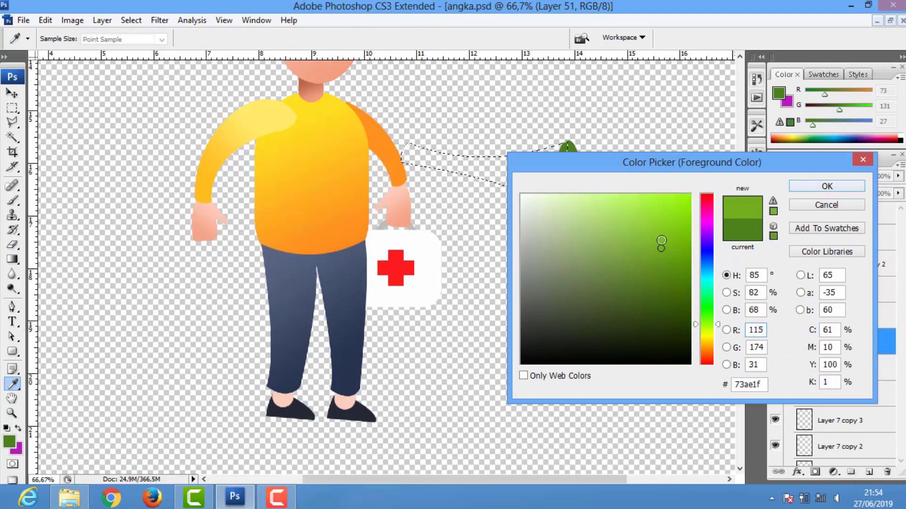
click(826, 186)
click(786, 100)
click(659, 234)
click(825, 184)
key(g)
drag(404, 161, 570, 180)
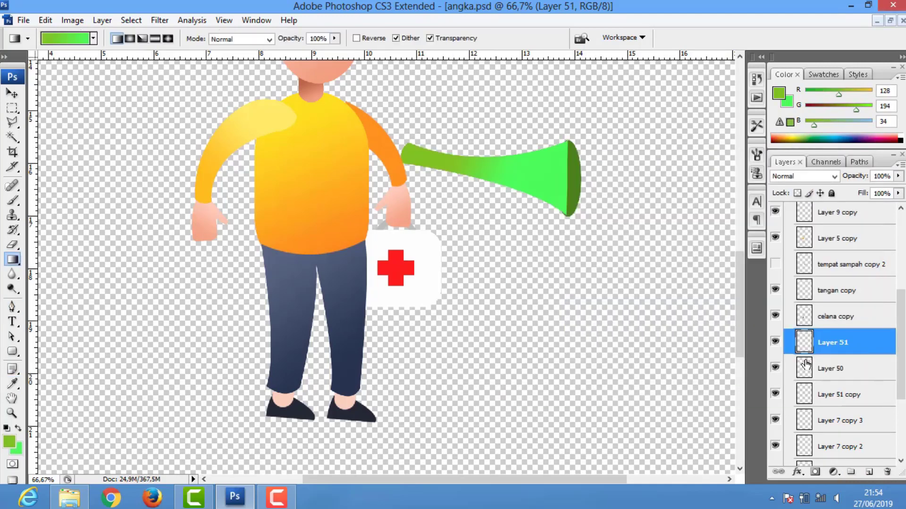
Merge the horn layers and move the horn in front of the man's other side
shift+click(806, 365)
key(ctrl+e)
key(v)
drag(805, 342, 803, 283)
drag(263, 217, 266, 203)
Widen and tilt the horn so it angles across the man's body
key(ctrl+t)
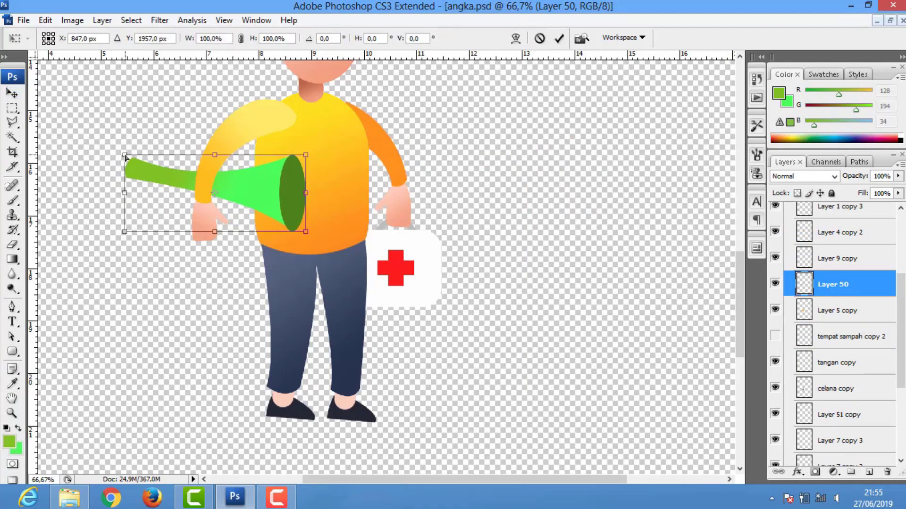
drag(126, 229, 114, 278)
drag(306, 192, 283, 191)
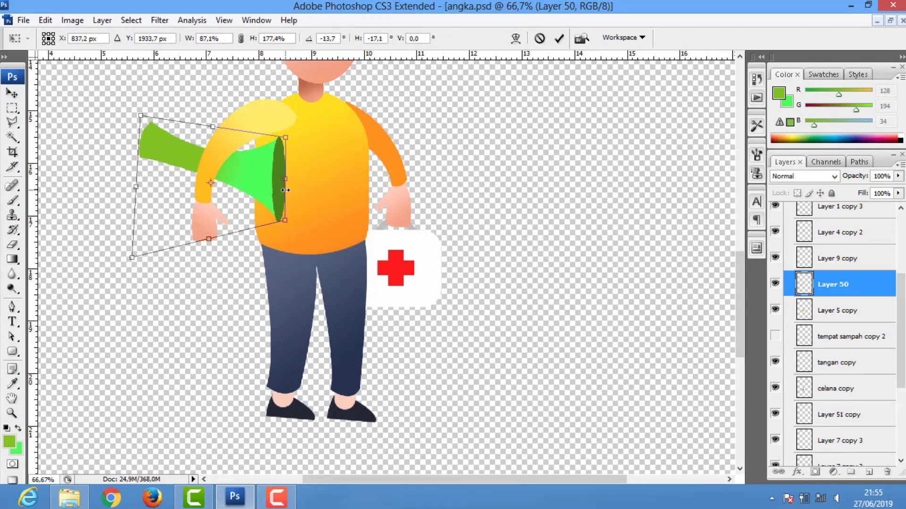
key(Return)
key(ctrl+minus)
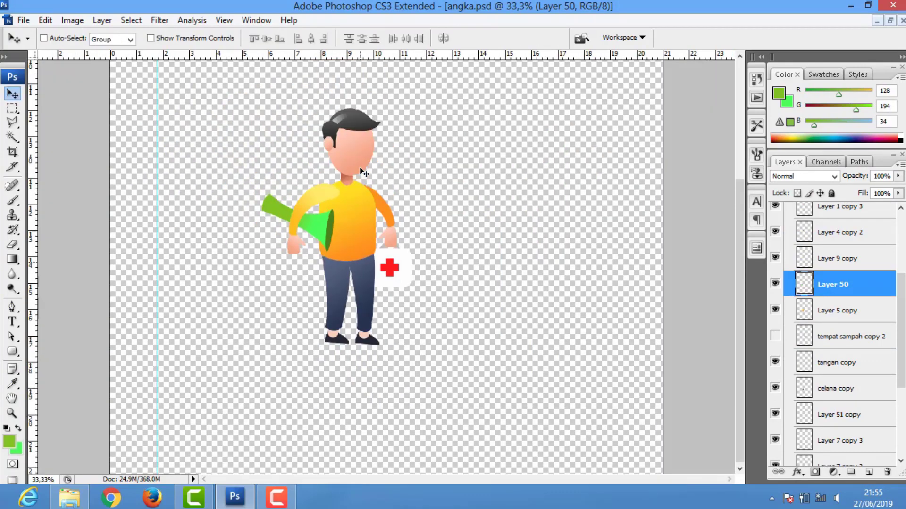
key(ctrl+minus)
click(790, 274)
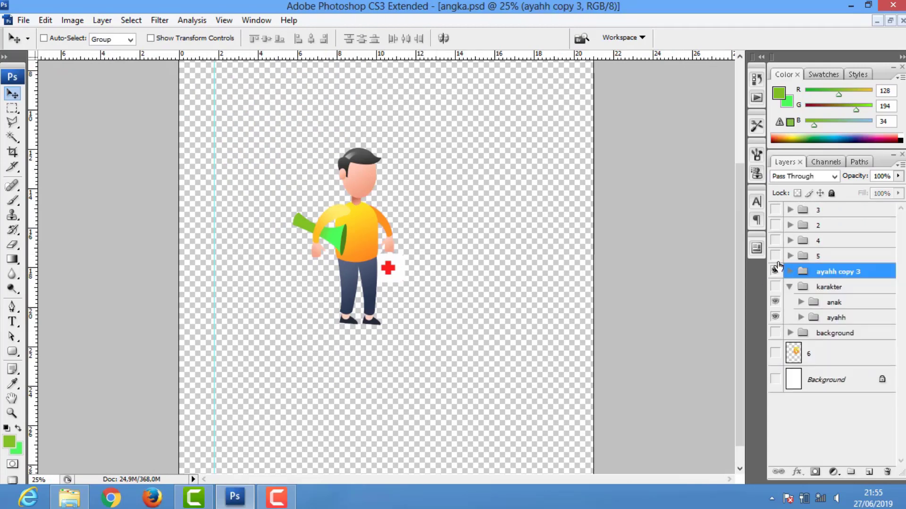
Flip the man horizontally with Free Transform
key(ctrl+t)
right_click(507, 267)
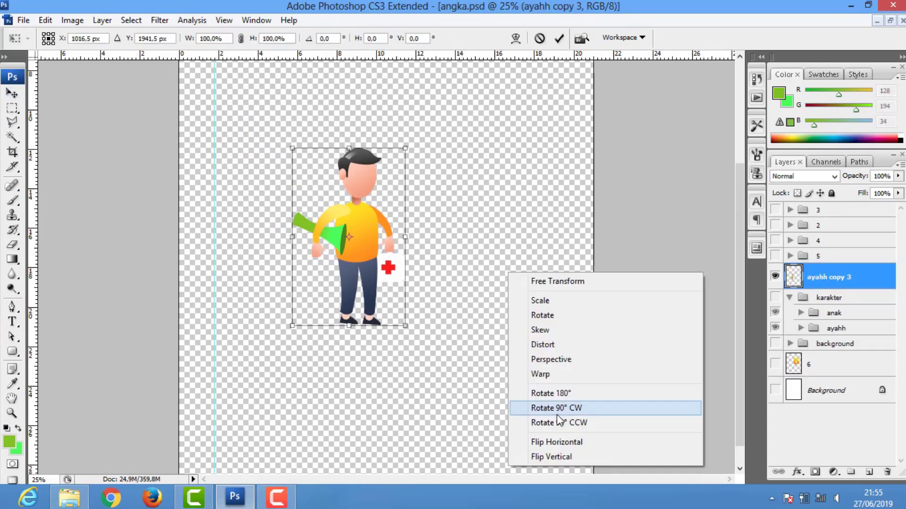
click(529, 454)
key(Return)
Duplicate the background group, then show the copy and the number 6 layer
right_click(831, 343)
click(769, 177)
key(Return)
click(775, 343)
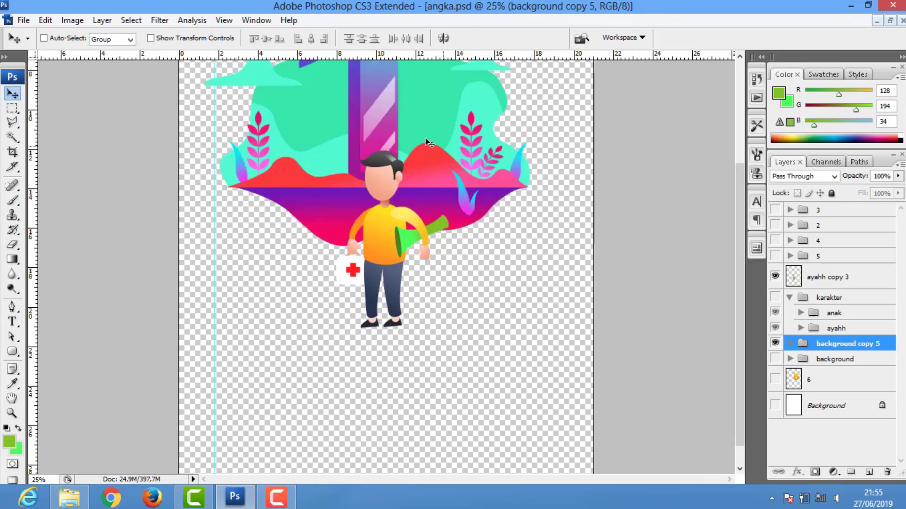
click(775, 379)
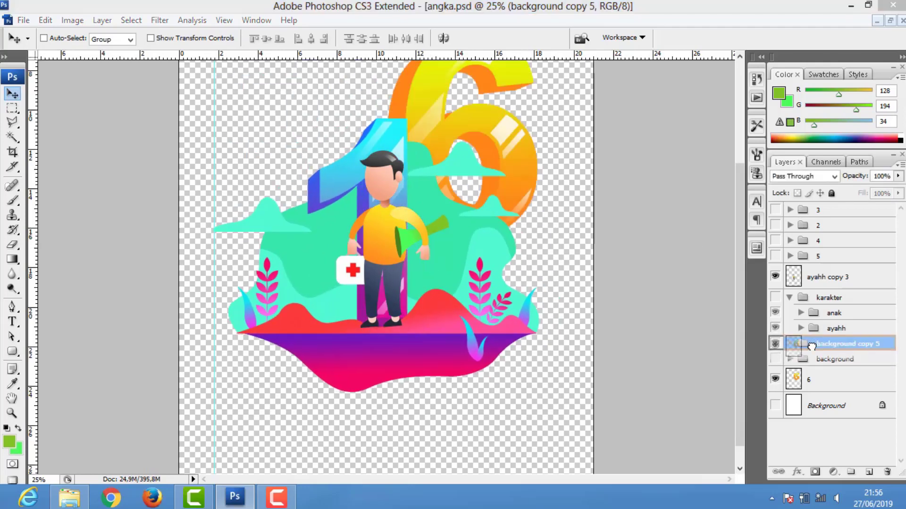
Move layer 6 into the copied background group, hide '1 copy 3', and shift the big 6 left
click(789, 343)
scroll(830, 331, down, 3)
drag(821, 411, 784, 374)
click(775, 333)
right_click(521, 158)
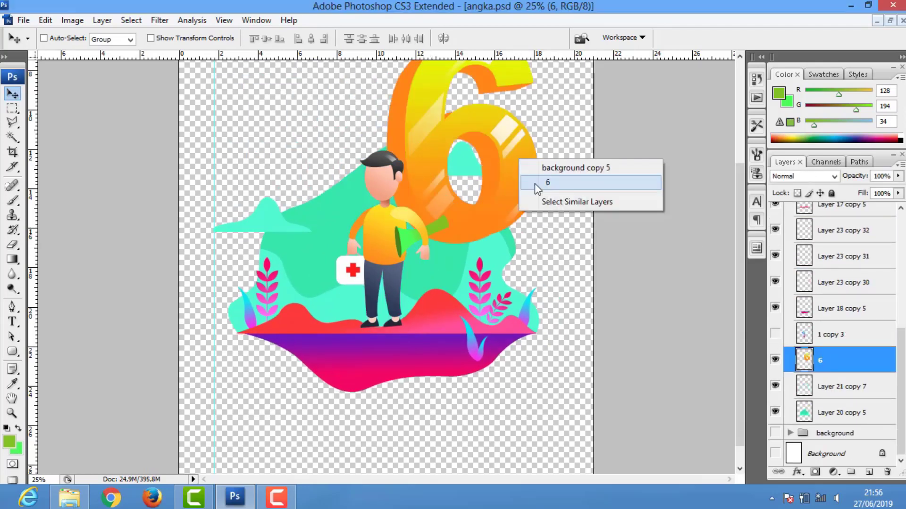
click(534, 183)
mouse_move(518, 184)
mouse_down()
mouse_move(363, 243)
mouse_move(478, 258)
mouse_up()
Reposition the character group so the man stands beside the big orange 6
scroll(831, 321, up, 3)
scroll(831, 321, up, 5)
click(830, 264)
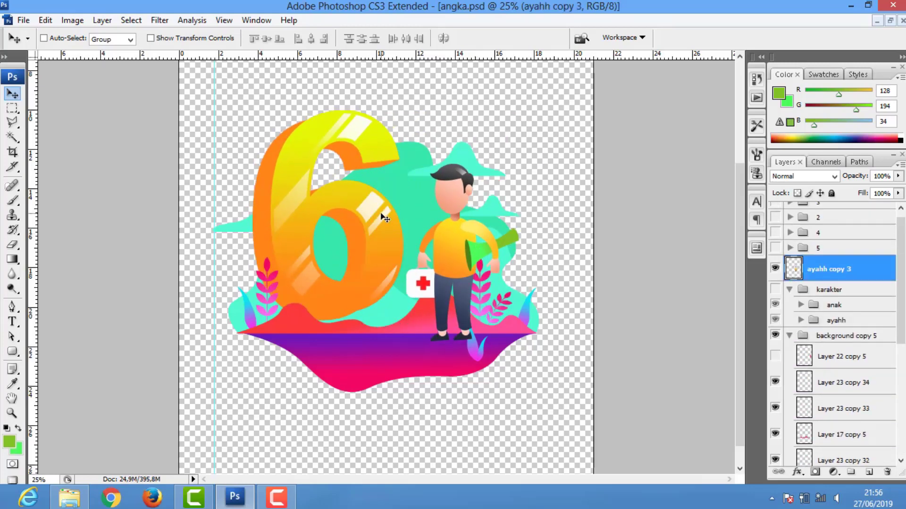
drag(381, 214, 391, 236)
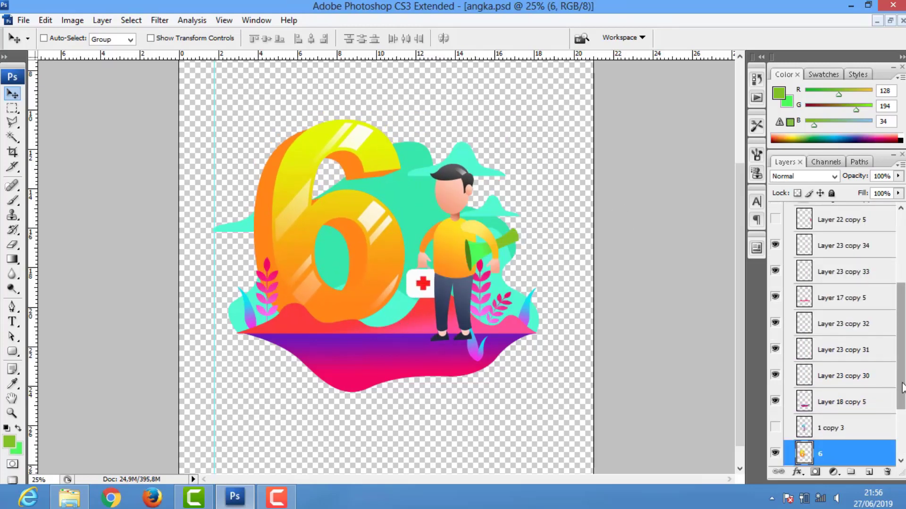
scroll(830, 330, down, 1)
click(840, 414)
scroll(830, 330, up, 5)
click(840, 277)
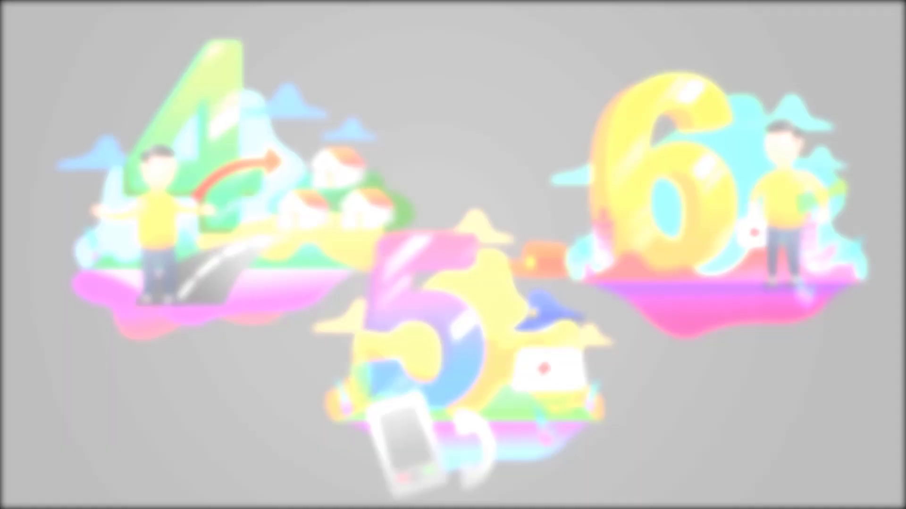